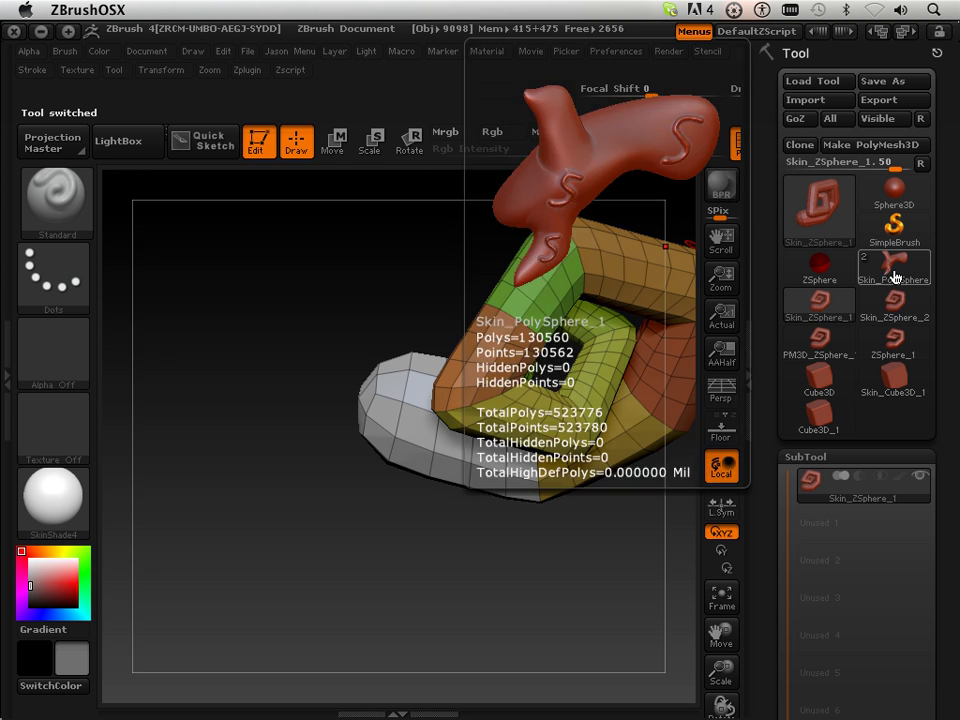
- Look through the loaded meshes in the tool palette and make Skin_ZSphere_2 the active tool
left_click(895, 340)
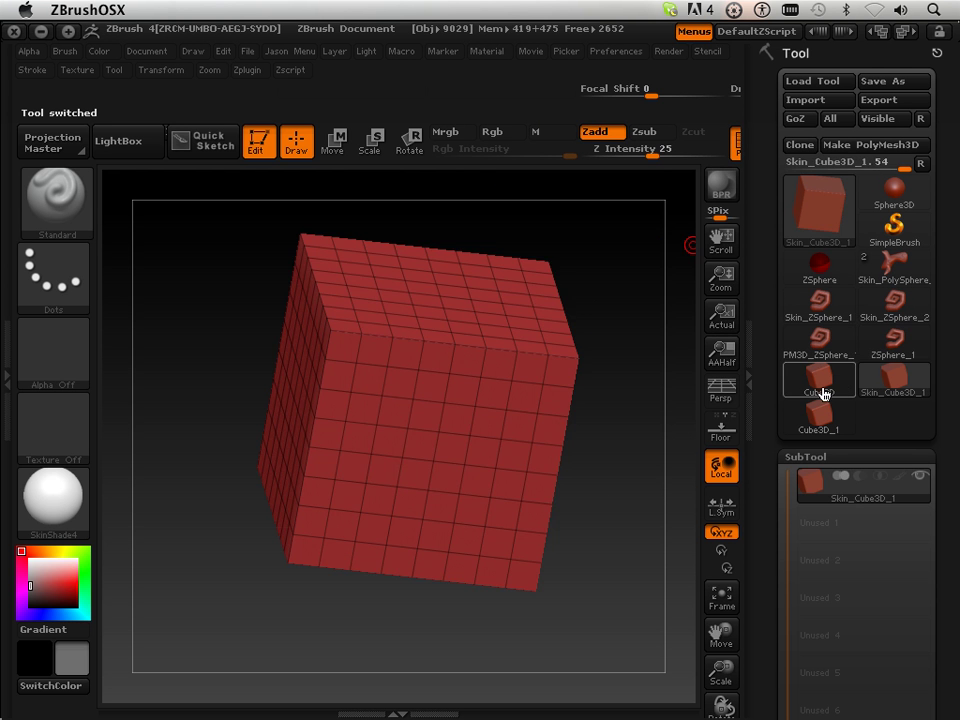
left_click(820, 338)
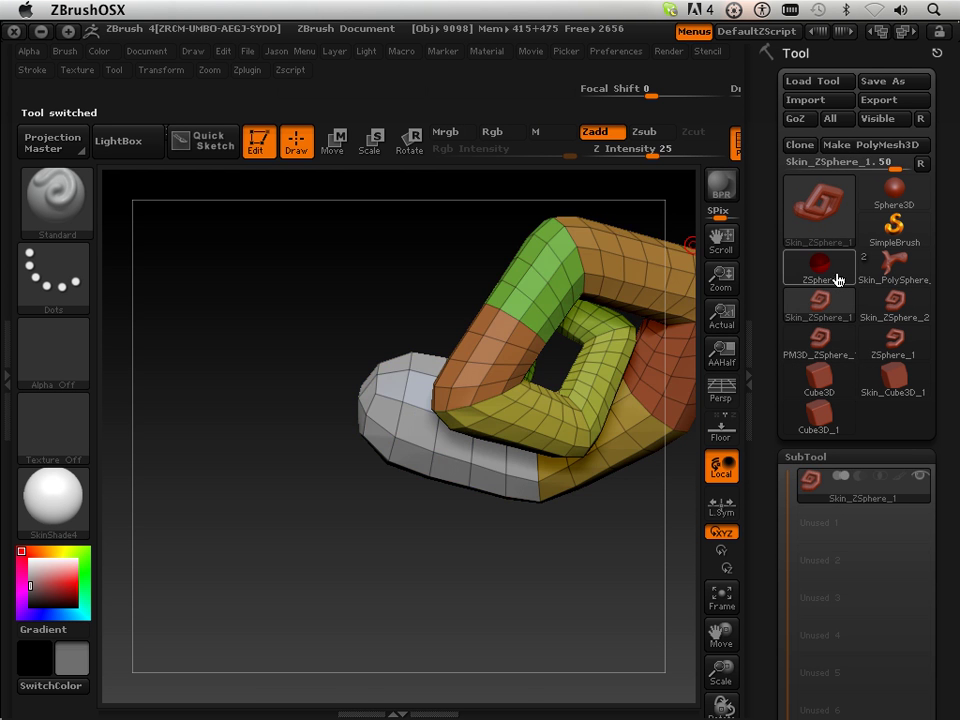
left_click(834, 275)
left_click(885, 273)
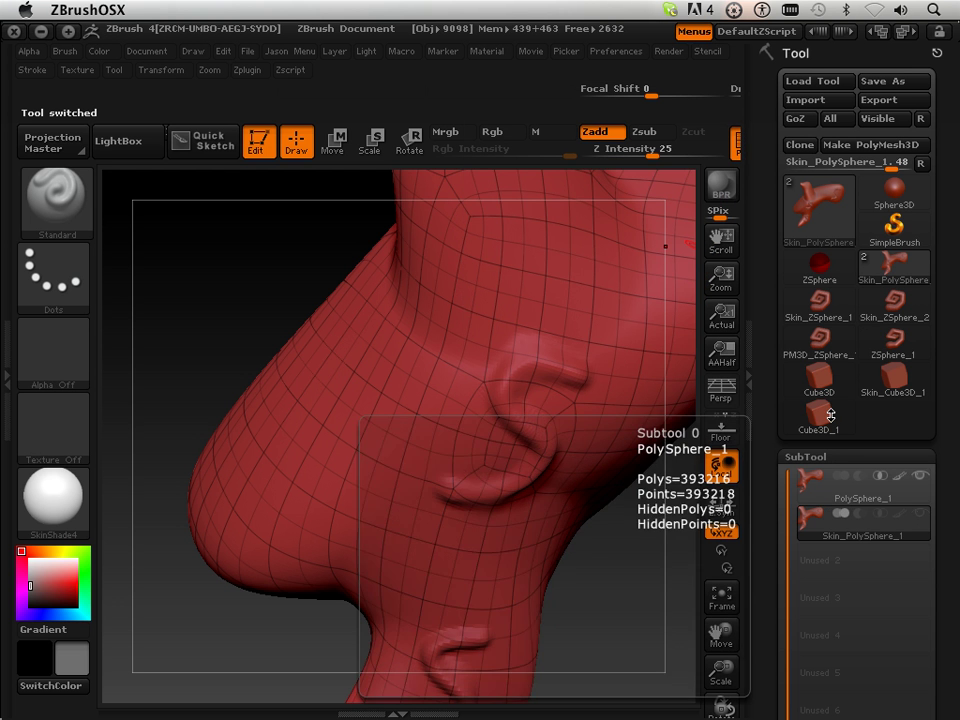
left_click(824, 383)
left_click(832, 381)
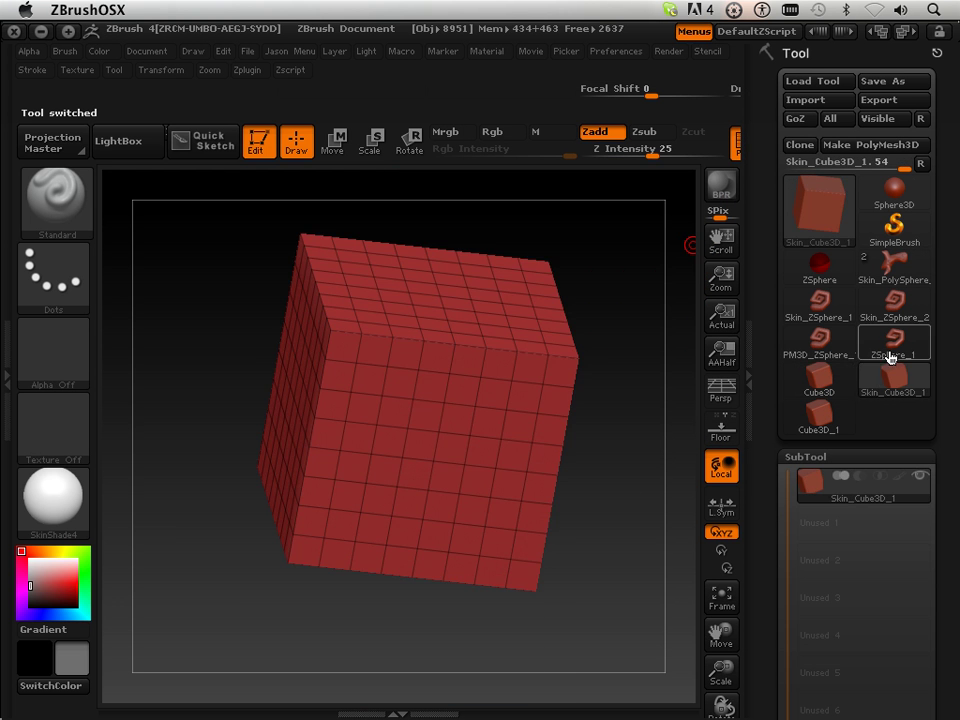
left_click(848, 352)
left_click(845, 334)
left_click(862, 305)
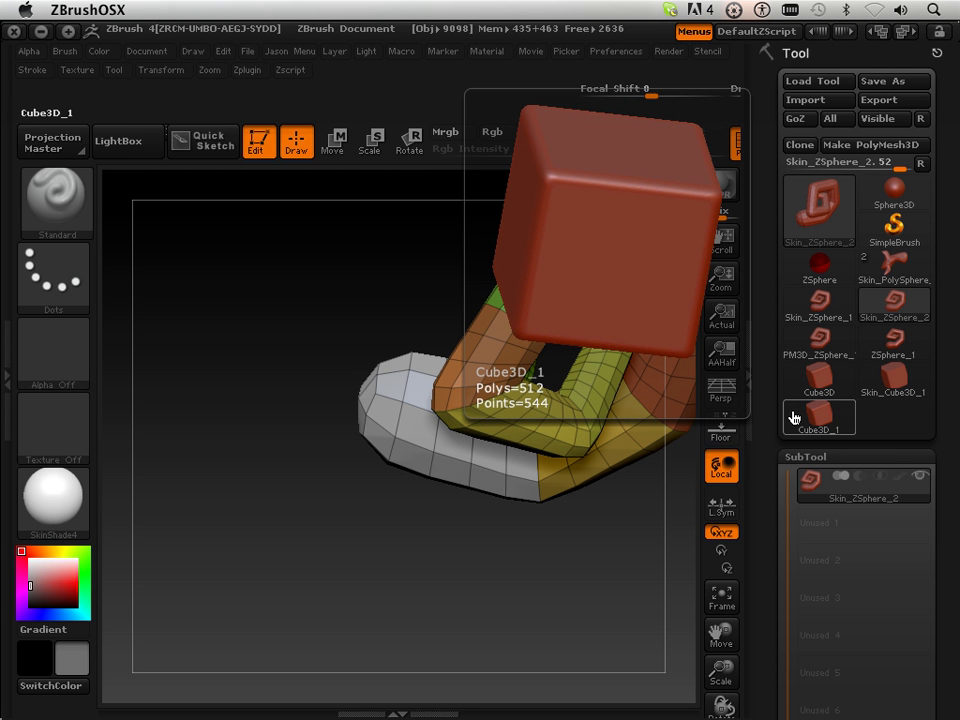
- Center the Skin_ZSphere_2 mesh in the canvas and examine its coiled shape from several angles
left_click_drag(766, 500, 766, 362)
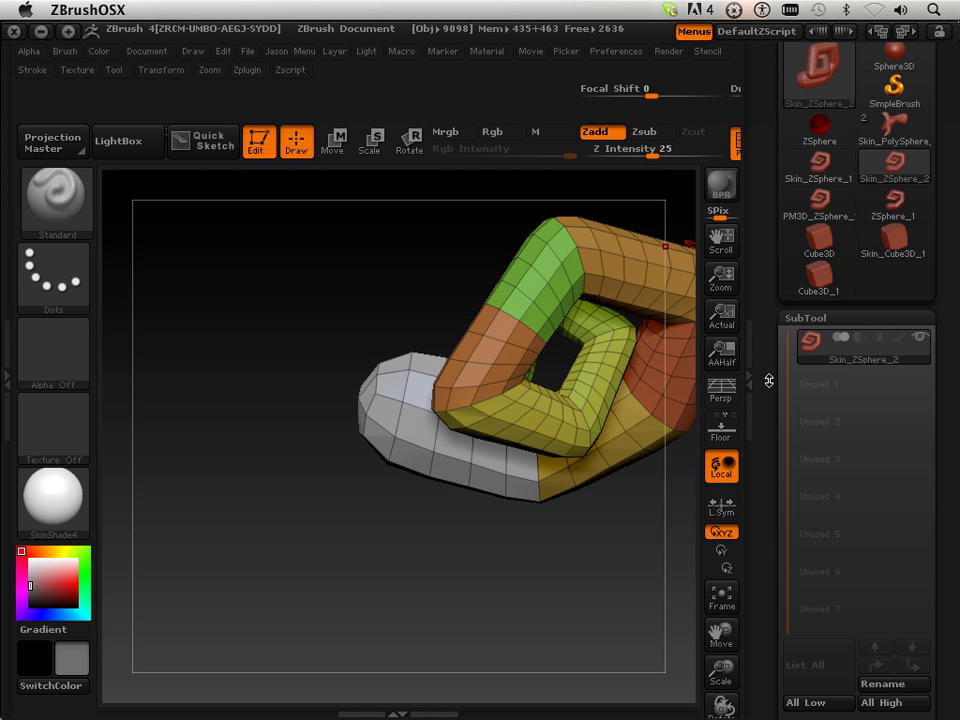
left_click_drag(769, 380, 778, 408)
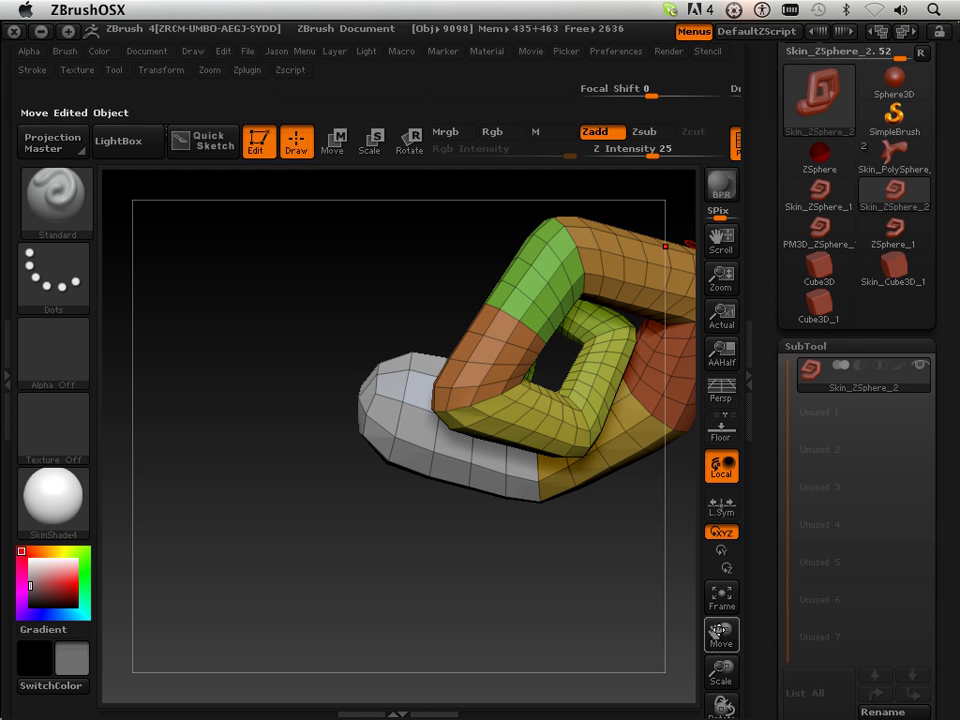
left_click_drag(721, 633, 641, 672)
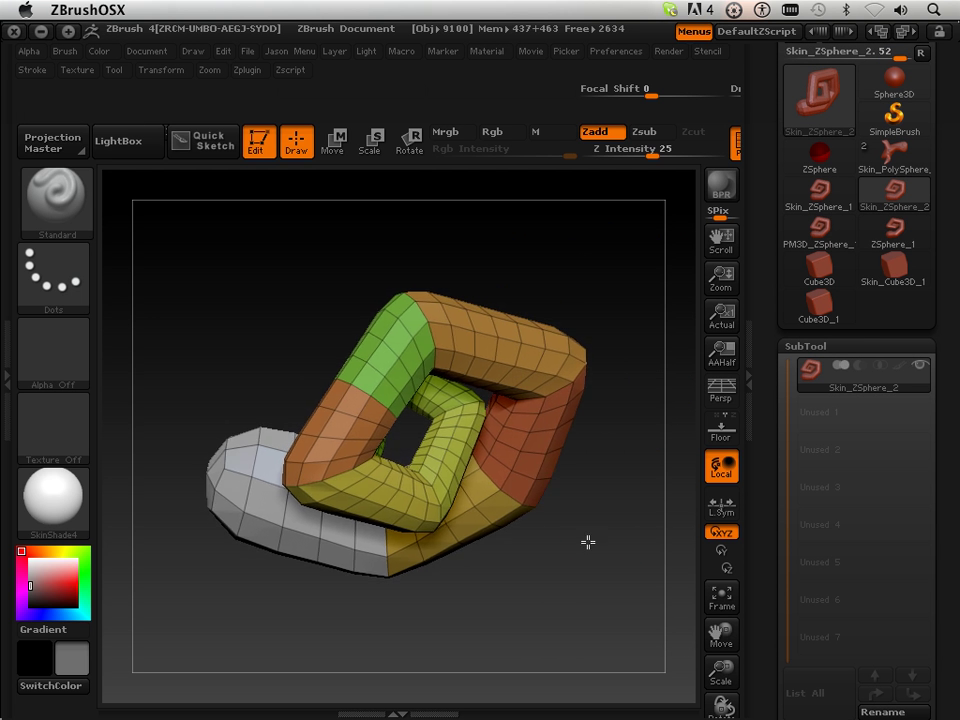
left_click_drag(588, 542, 545, 505)
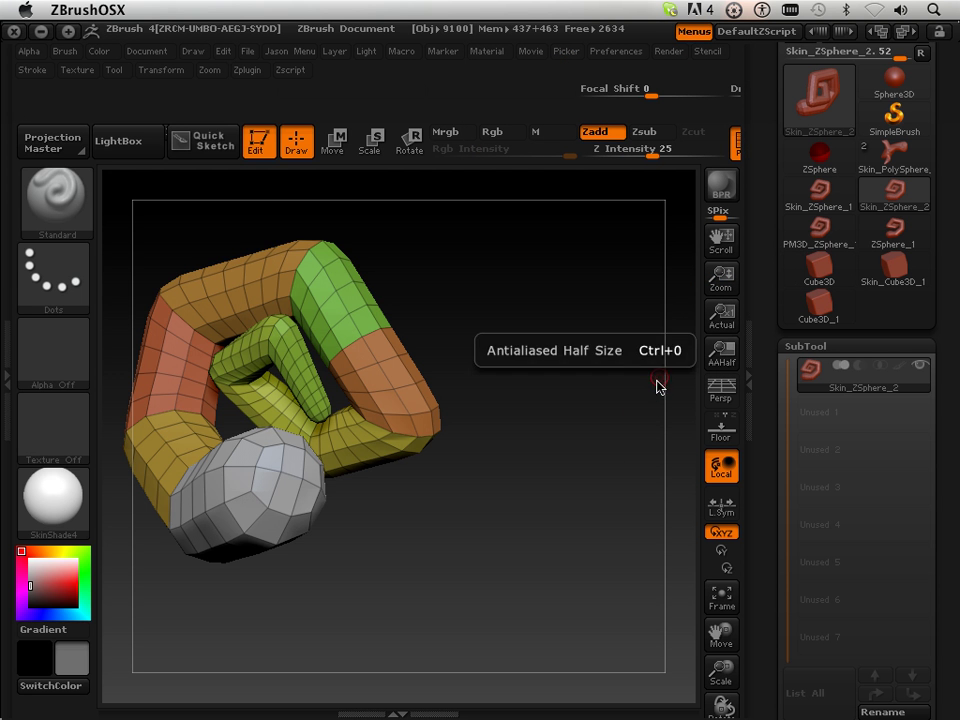
left_click_drag(590, 440, 607, 503, "alt")
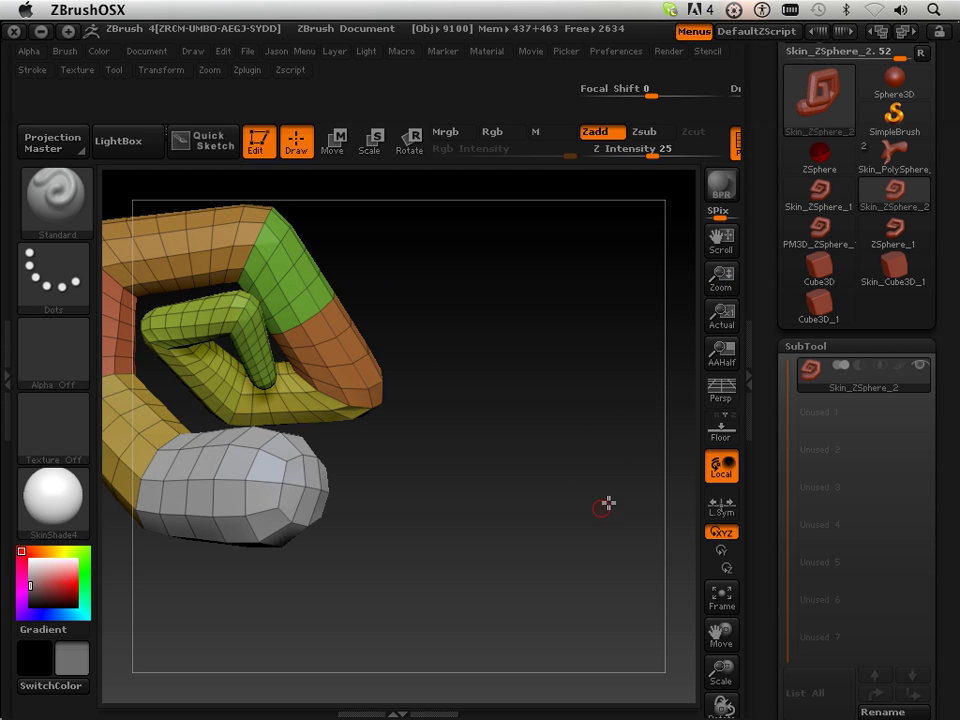
left_click_drag(722, 632, 694, 522)
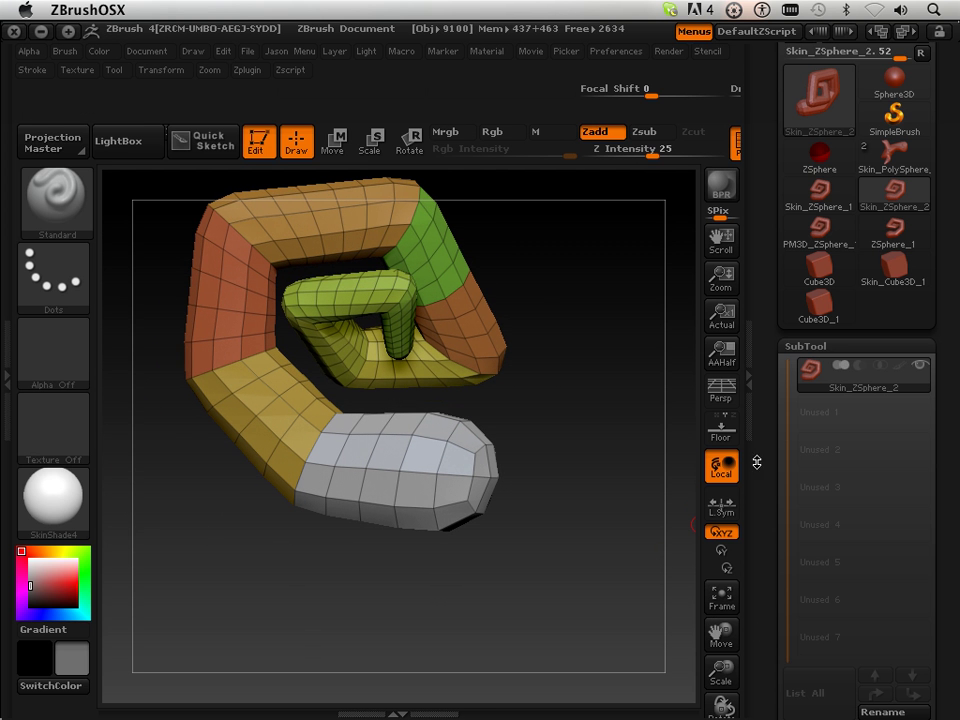
- Append a ZSphere as a new subtool to the Skin_ZSphere_2 mesh
left_click_drag(773, 481, 779, 229)
mouse_move(797, 521)
left_mouse_down()
mouse_move(870, 515)
mouse_move(799, 519)
left_mouse_up()
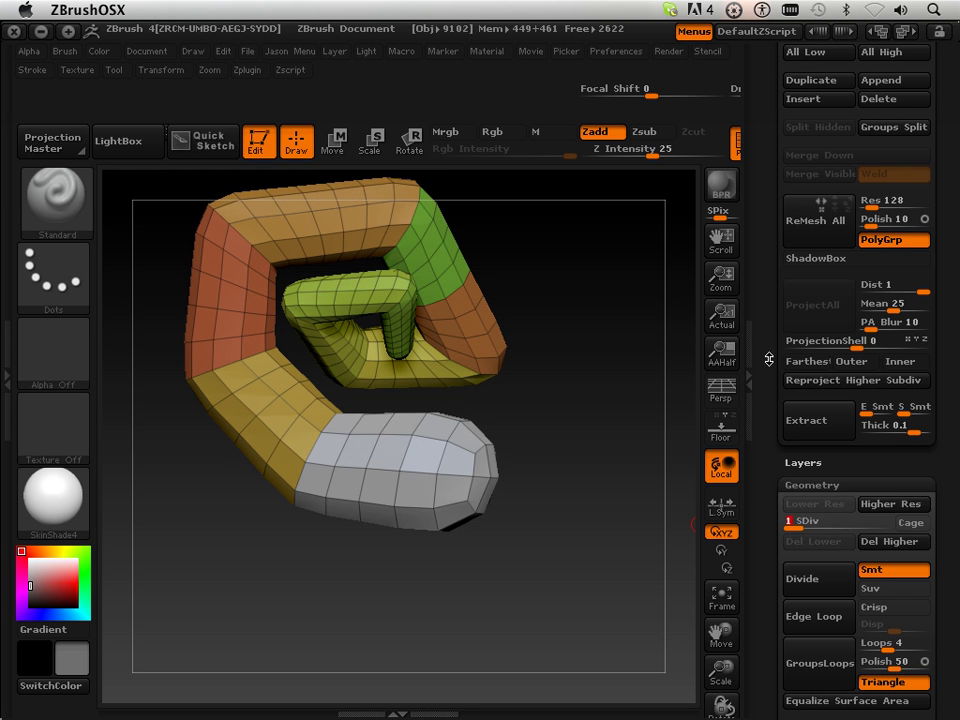
left_click_drag(769, 358, 771, 404)
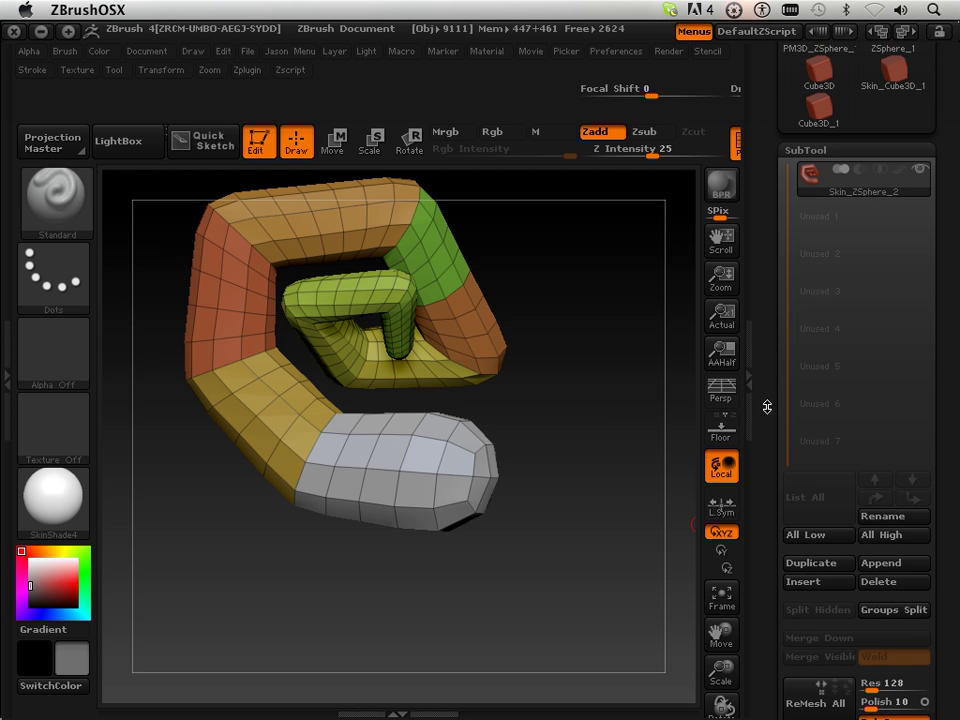
left_click(891, 559)
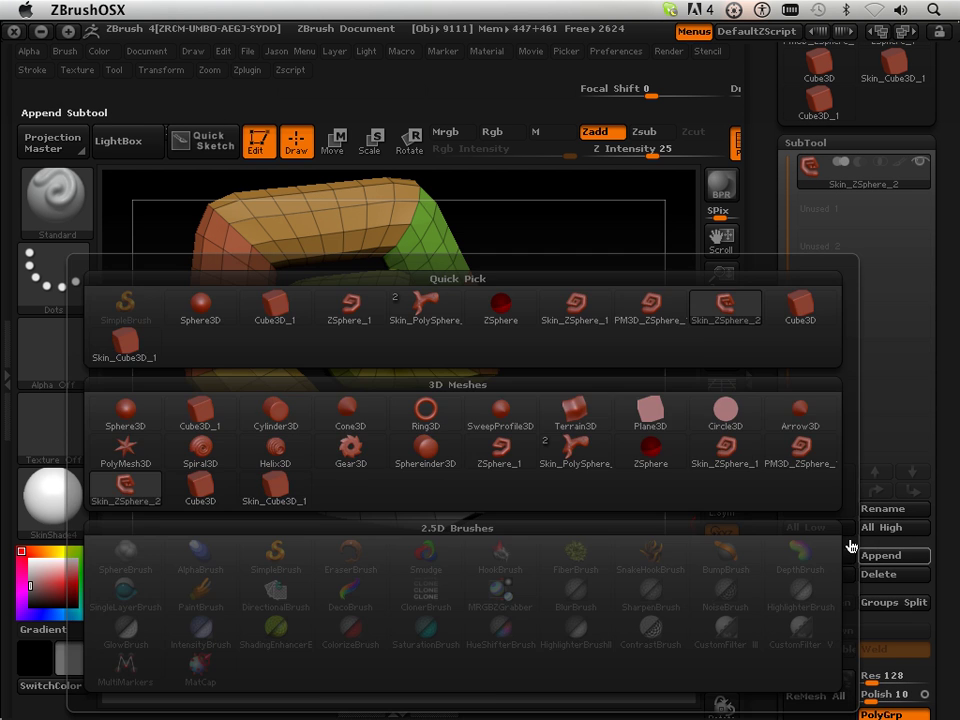
left_click(881, 560)
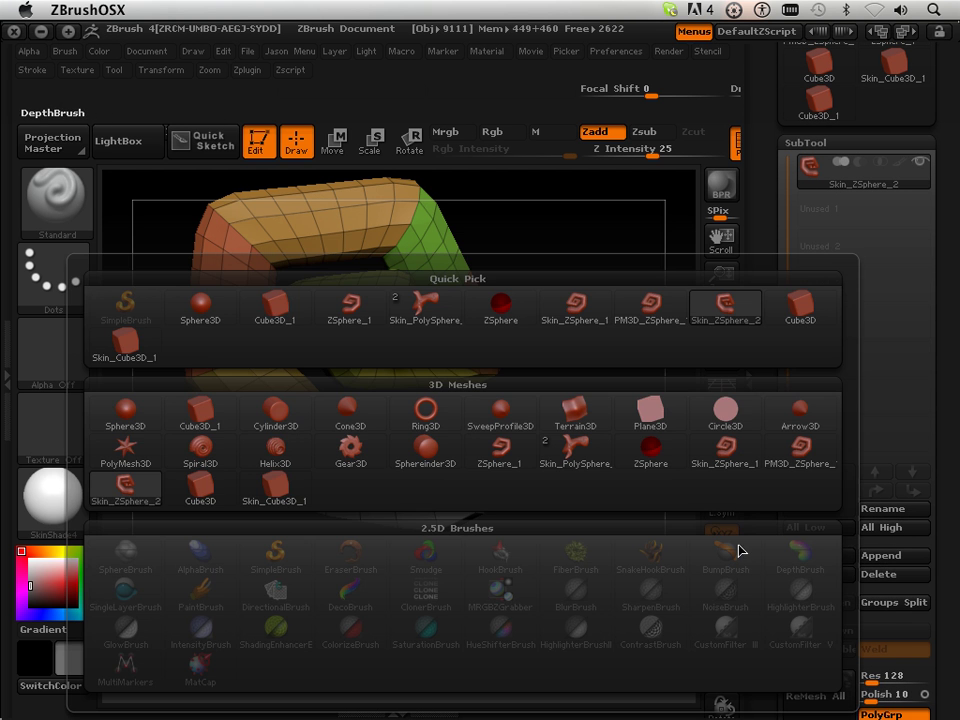
left_click(501, 306)
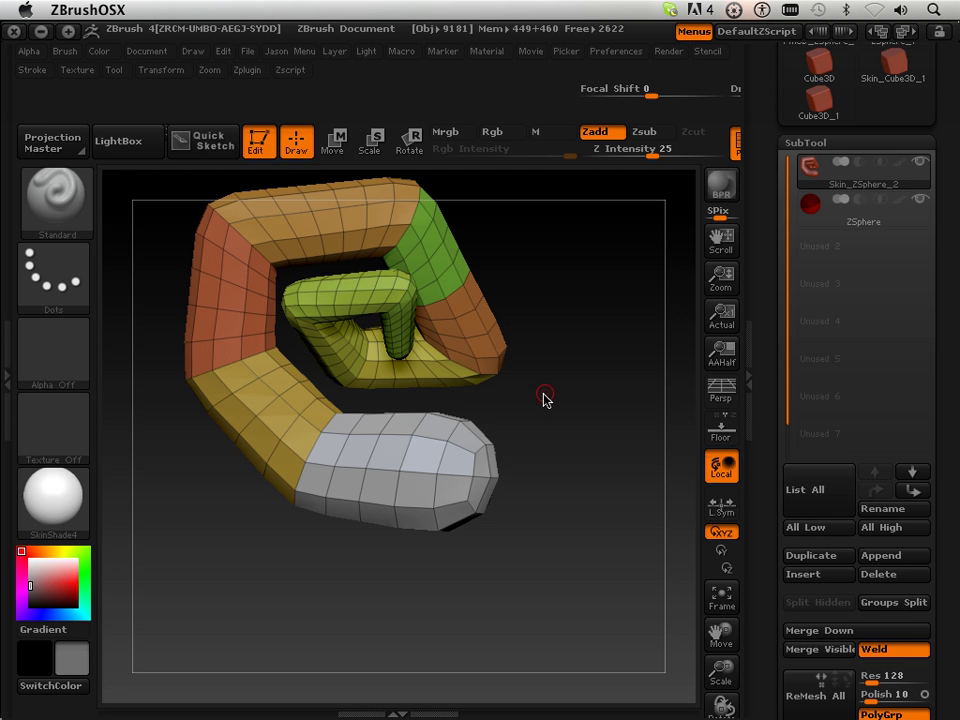
- Make the ZSphere subtool active and turn off Solo display so both subtools show
left_click(332, 143)
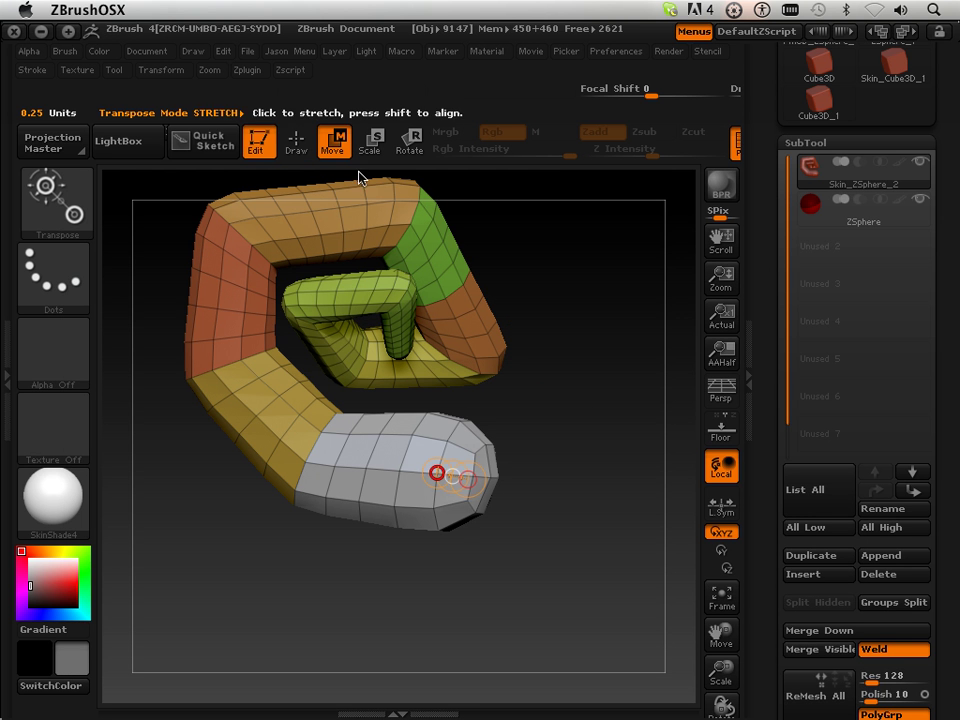
left_click(845, 218)
mouse_move(897, 181)
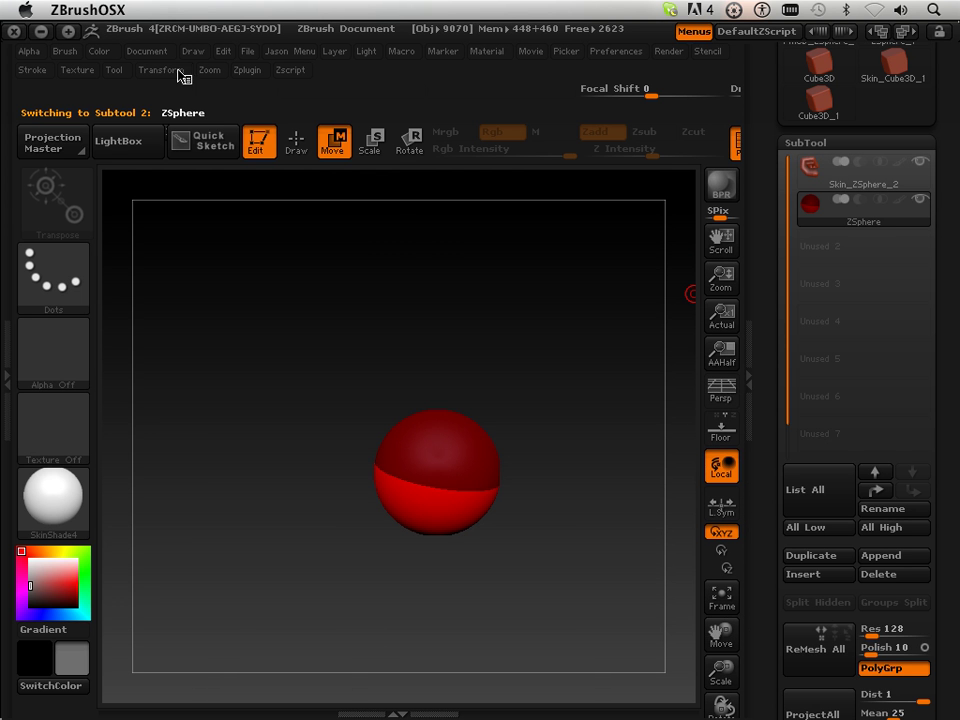
left_click(179, 71)
left_click(295, 397)
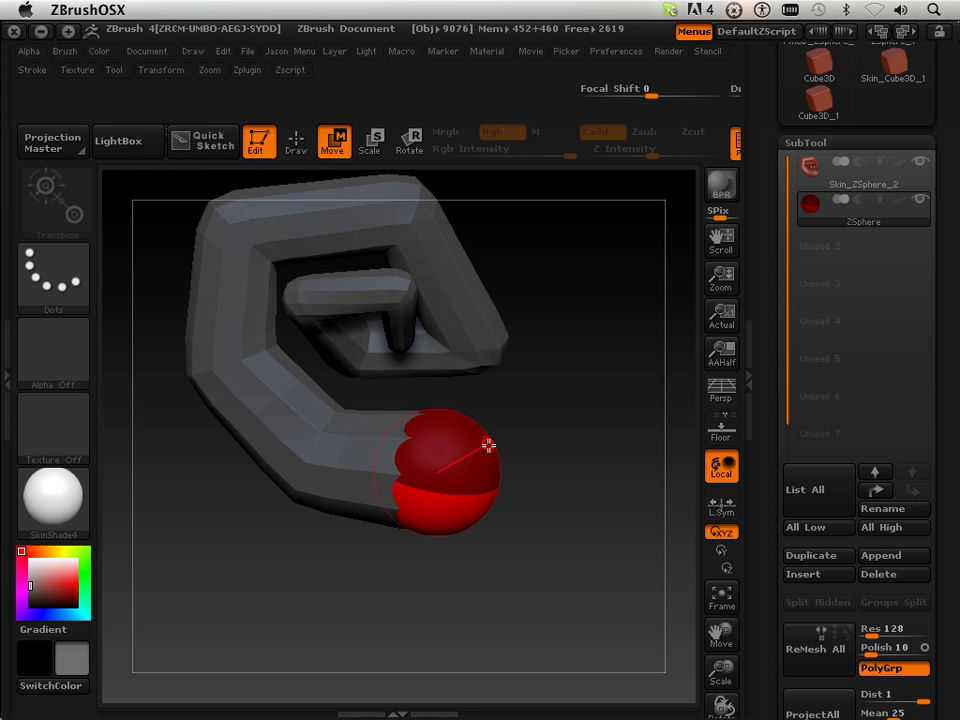
mouse_move(866, 182)
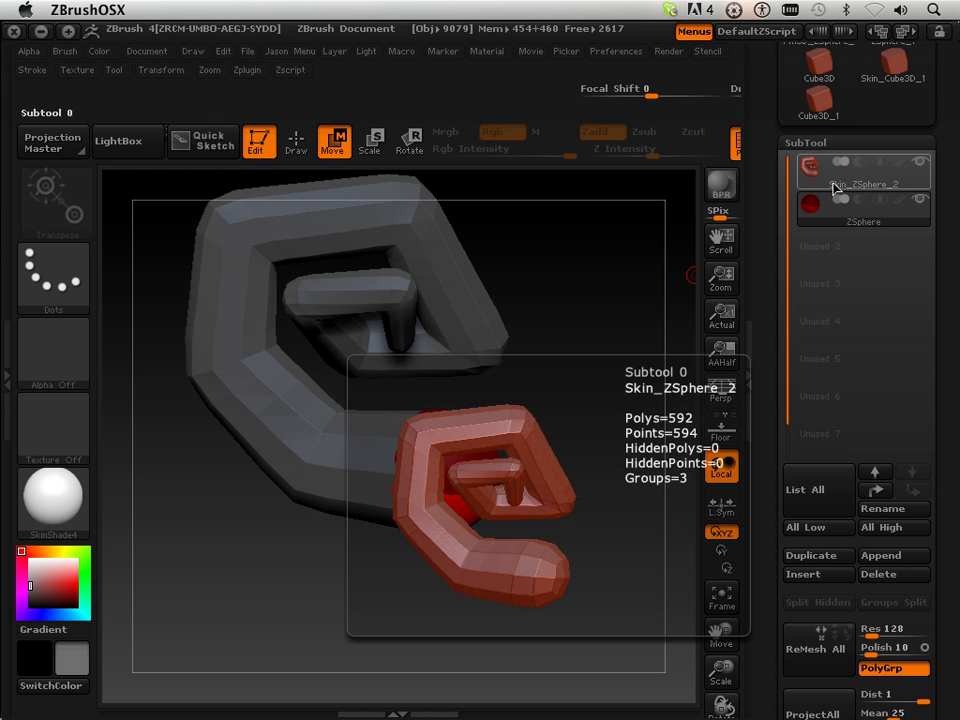
- Draw a short chain of child ZSpheres outward from the appended root ZSphere, undoing the stray long branch
left_click(296, 140)
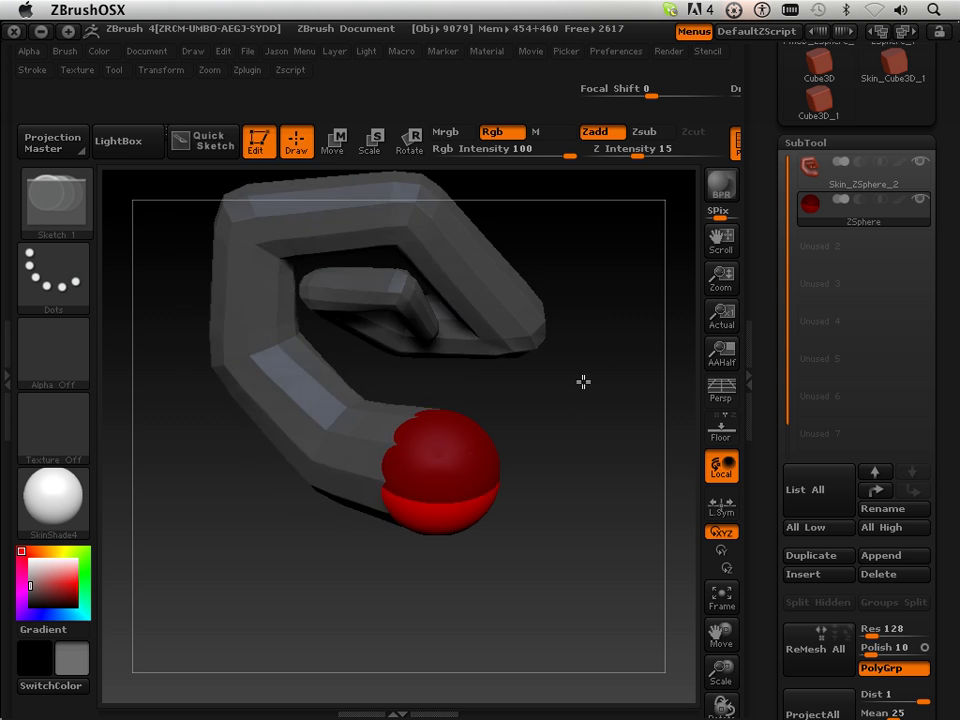
left_click_drag(583, 381, 452, 489)
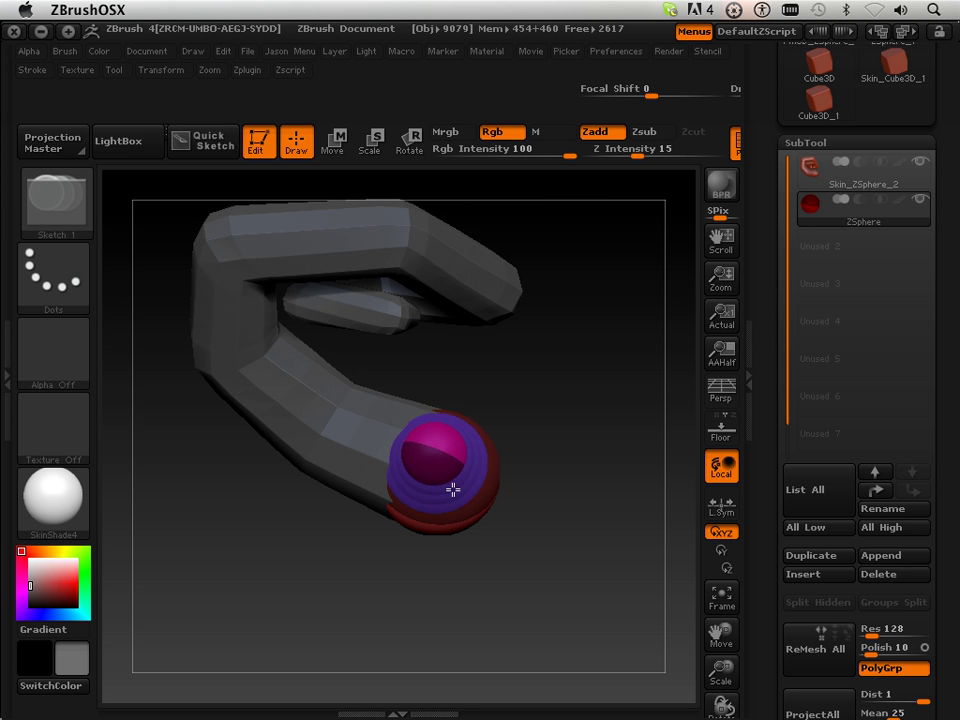
left_click_drag(529, 557, 407, 437)
left_click_drag(531, 504, 589, 456)
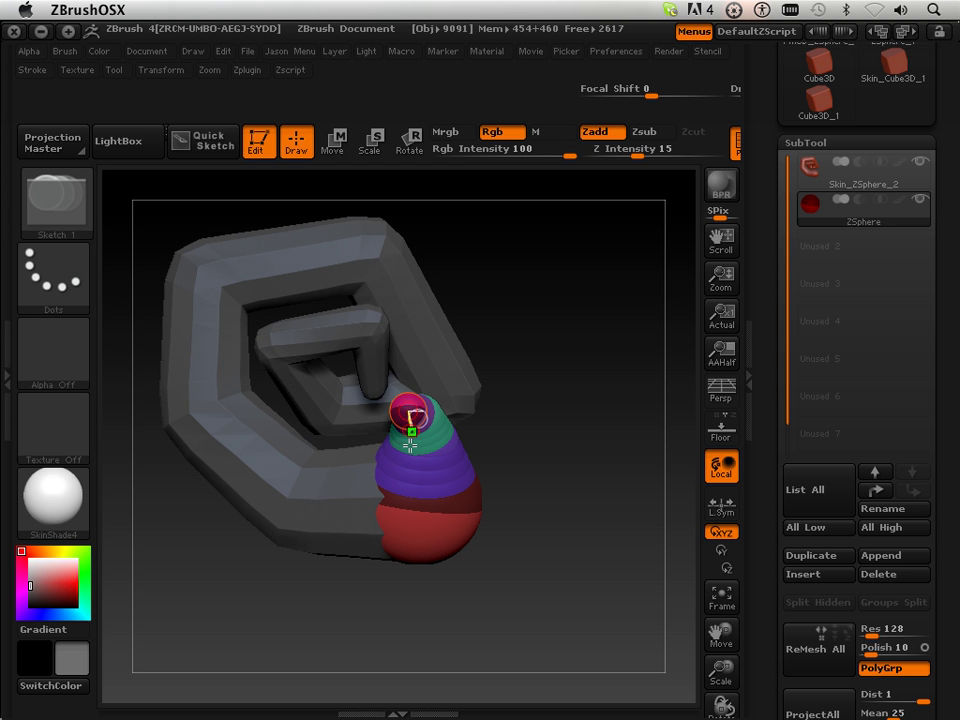
left_click_drag(410, 443, 340, 575)
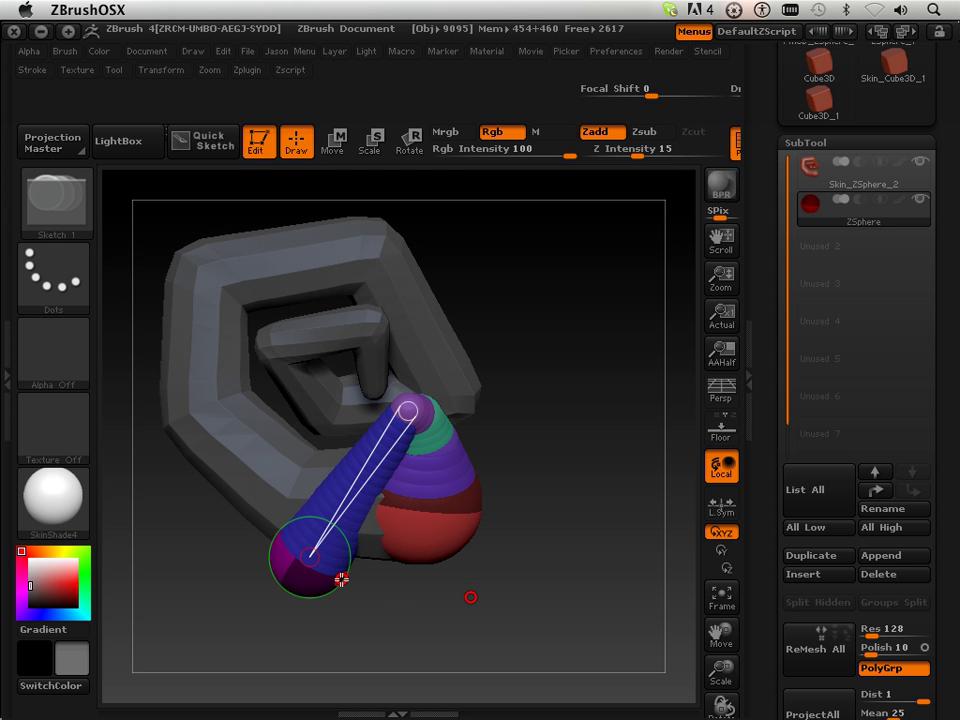
key("ctrl+z")
left_click_drag(380, 441, 617, 429)
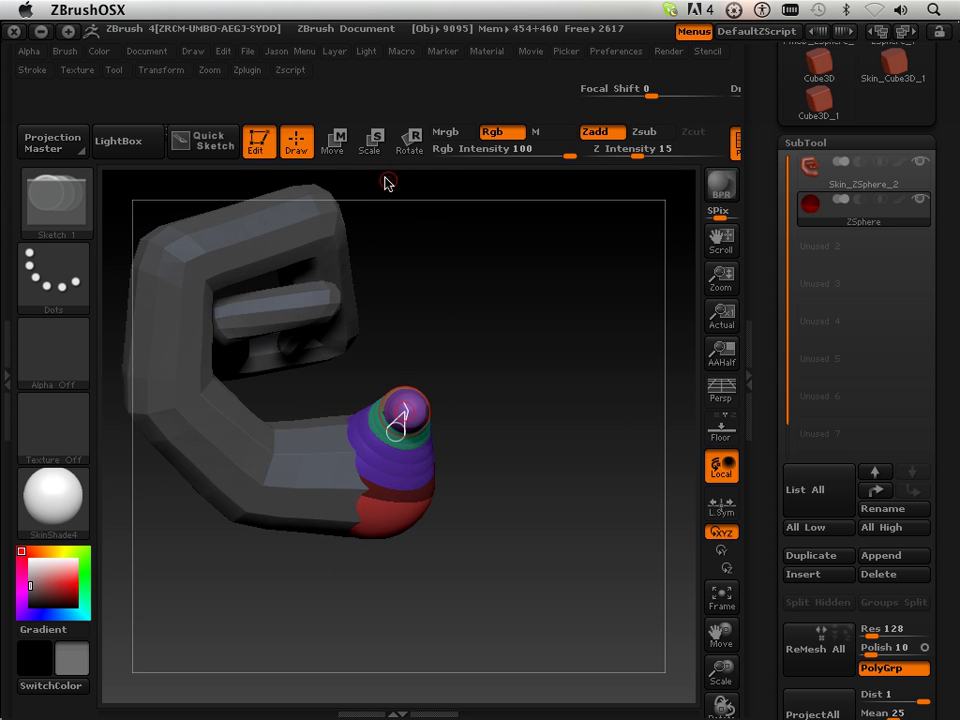
- Move the chain's end ZSphere away from the root to stretch out the last segment
left_click(332, 140)
left_click_drag(397, 433, 326, 398)
mouse_move(221, 595)
left_mouse_down()
mouse_move(221, 647)
mouse_move(302, 576)
mouse_move(285, 249)
left_mouse_up()
- Delete the mirrored child ZSphere drawn at the chain's tip and turn off symmetry
left_click(296, 140)
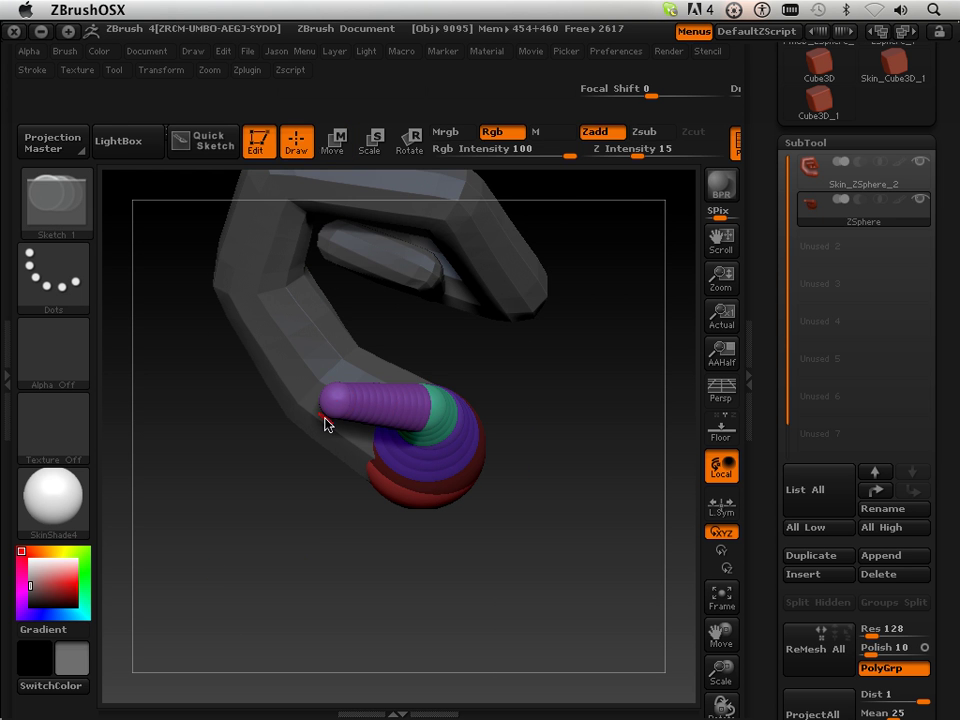
left_click_drag(330, 387, 340, 383)
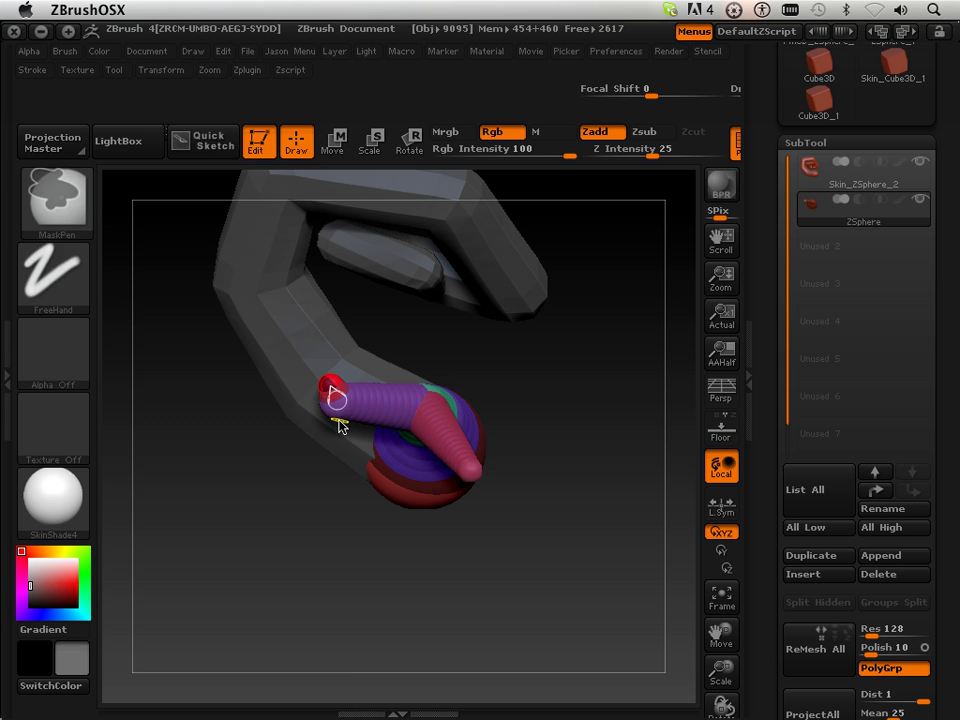
left_click(334, 405, "alt")
left_click(162, 70)
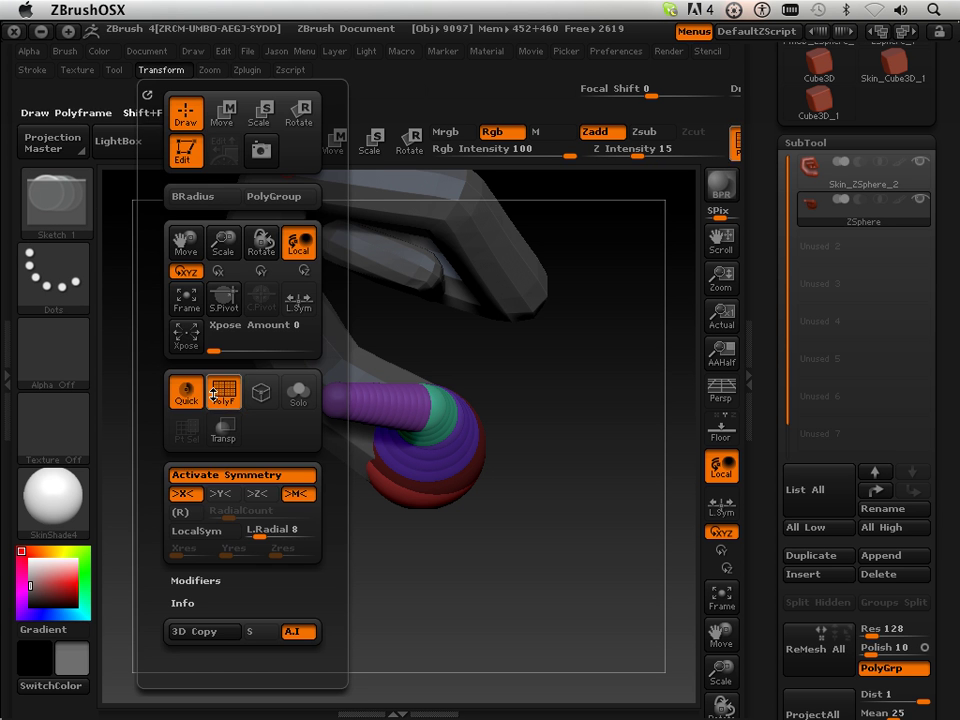
left_click(229, 474)
- Add a single child ZSphere at the tip of the chain
left_click_drag(489, 354, 446, 388)
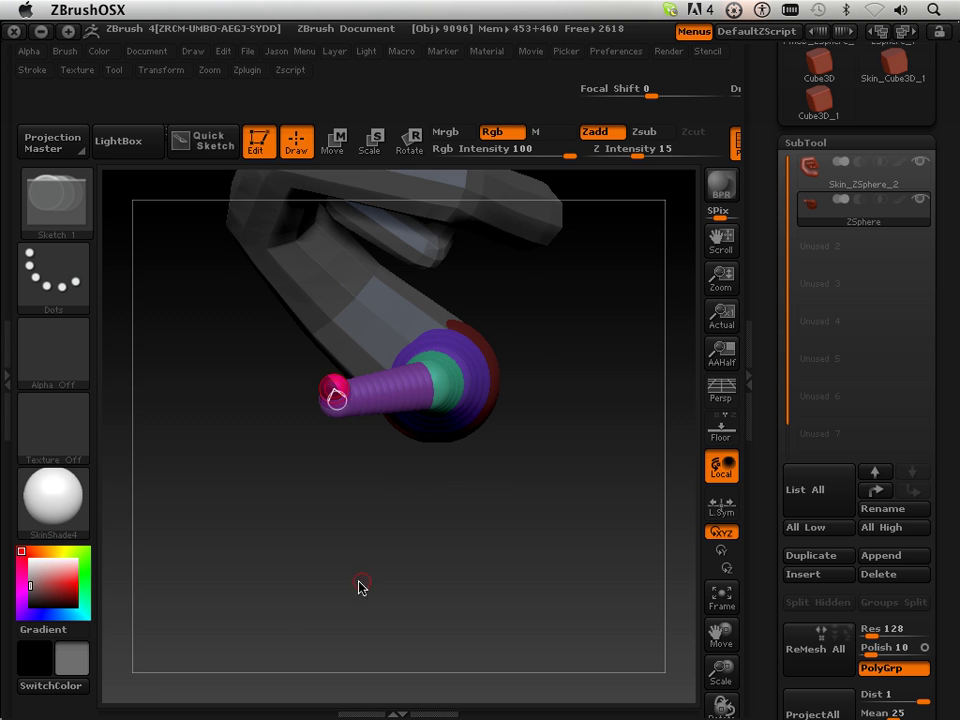
left_click_drag(362, 587, 491, 407)
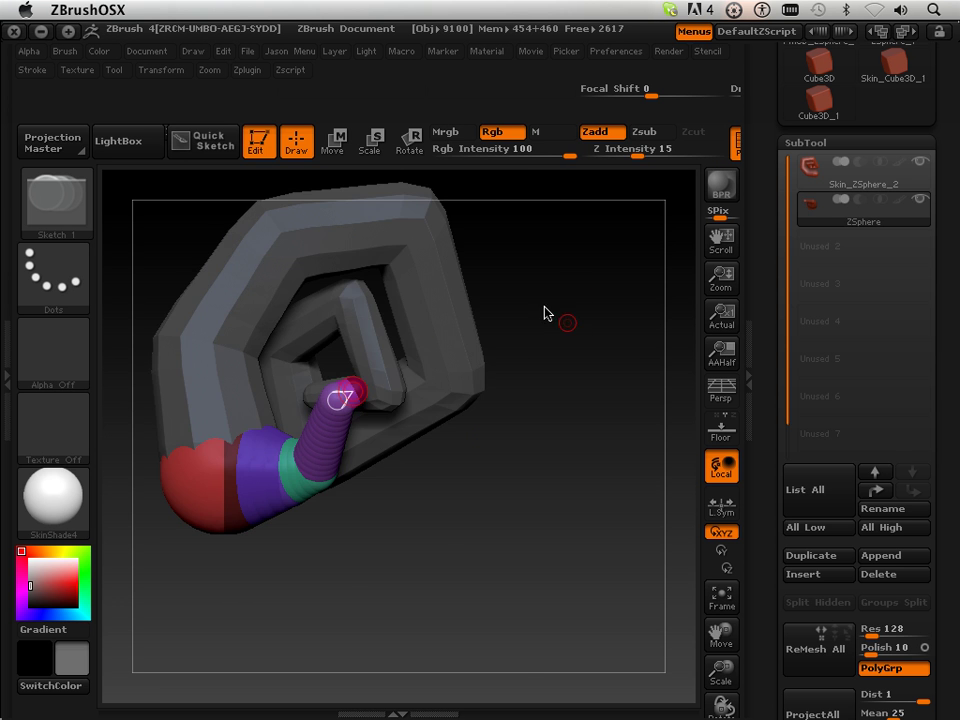
left_click_drag(544, 313, 501, 264)
- Move the chain's tip and elbow ZSpheres to aim the last segment at the coiled mesh's central opening
left_click(333, 141)
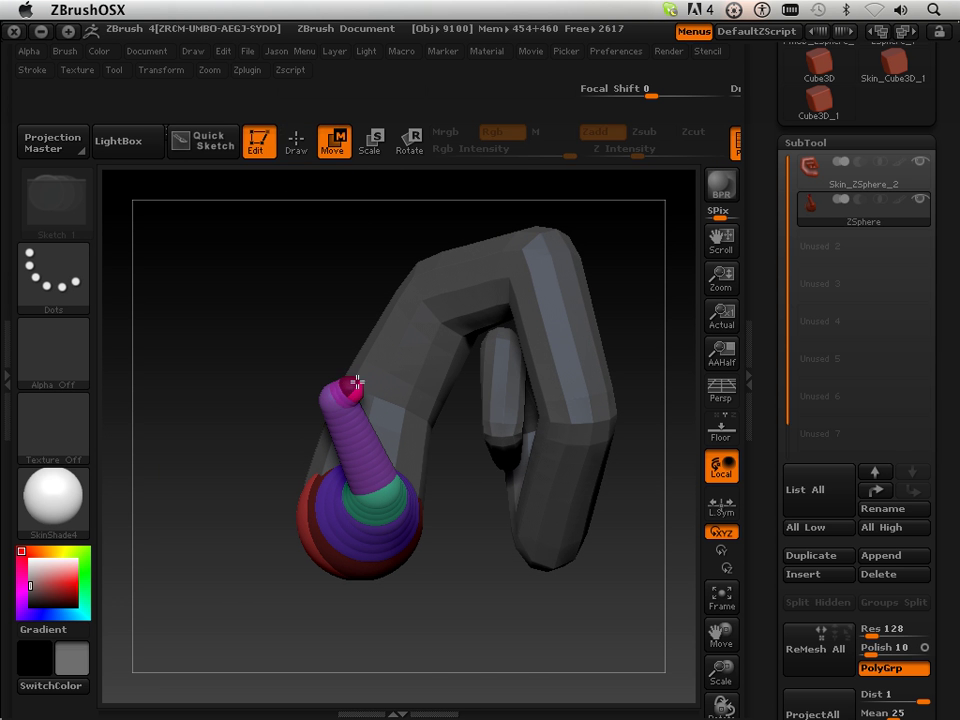
left_click_drag(356, 382, 429, 321)
left_click_drag(440, 500, 497, 347)
left_click_drag(358, 313, 272, 409)
left_click_drag(339, 400, 257, 411)
- Extend the last segment through the coiled mesh's inner opening by moving the end ZSphere toward its far side
left_click_drag(356, 274, 420, 412)
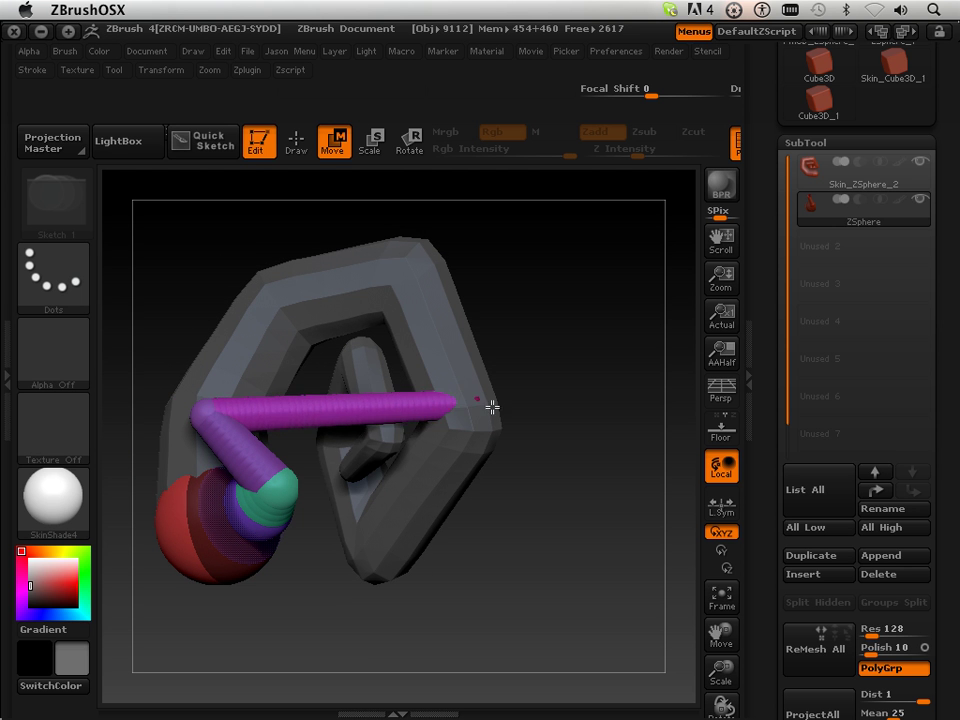
left_click_drag(492, 407, 234, 453)
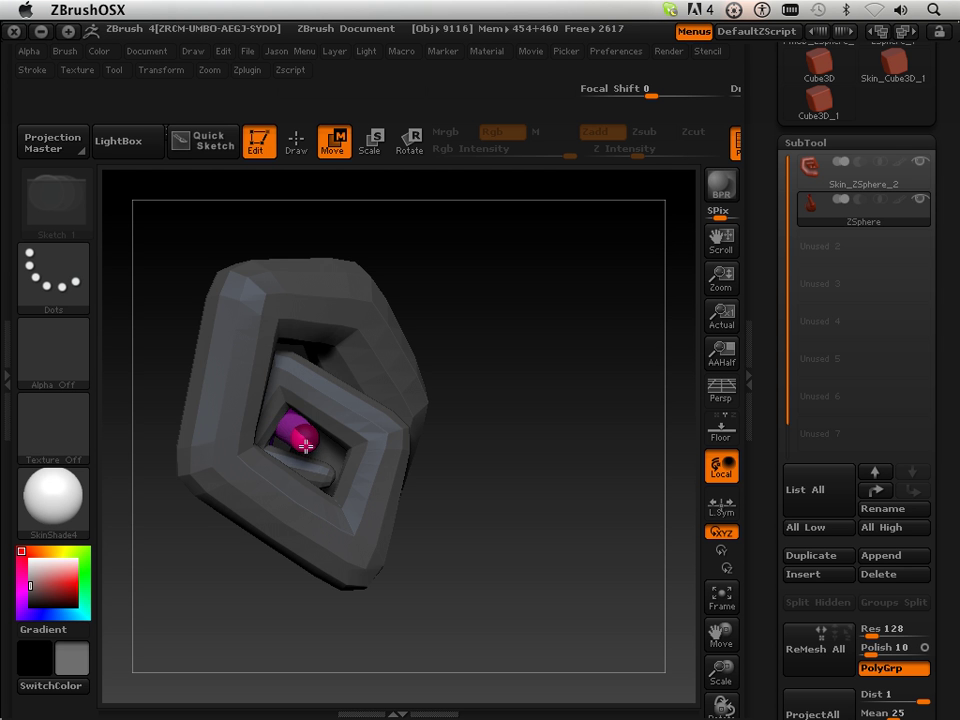
left_click_drag(501, 457, 600, 437)
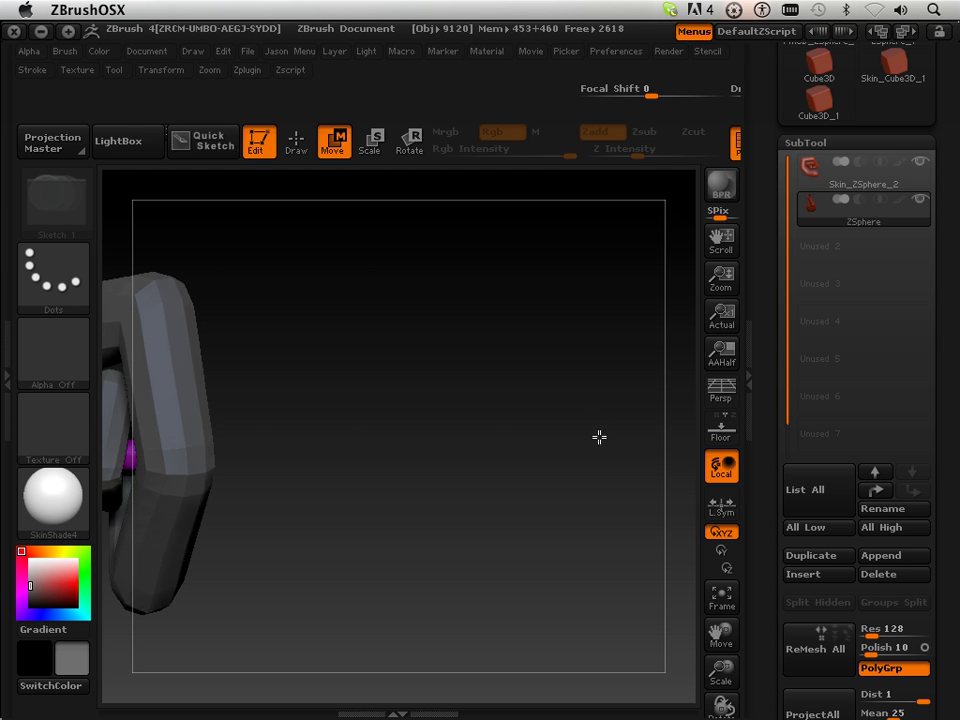
left_click_drag(720, 632, 658, 591)
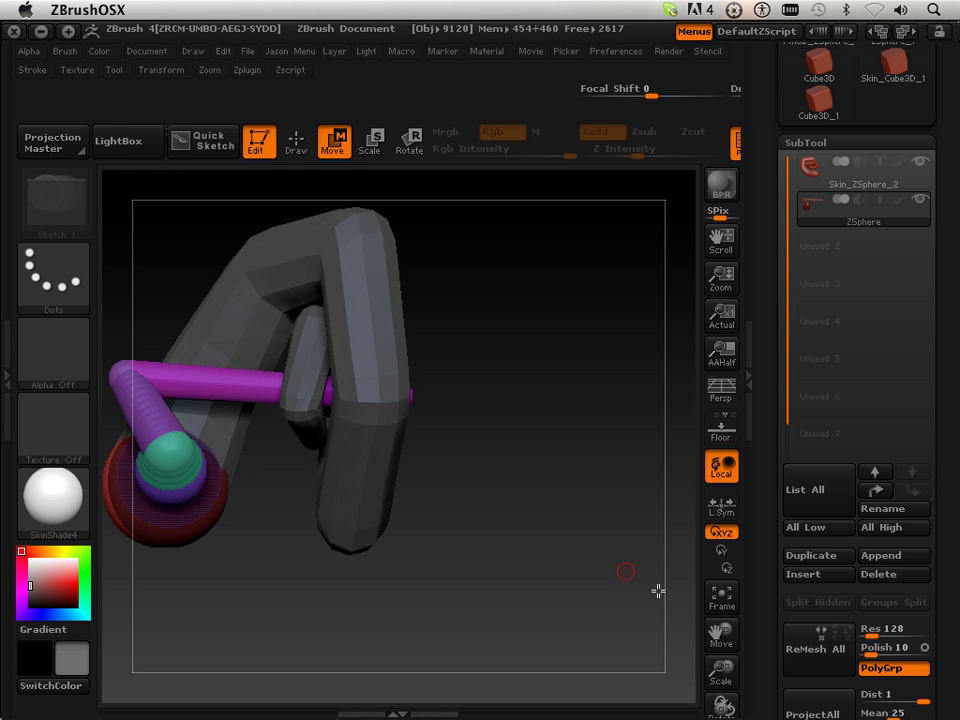
- Insert a ZSphere between the chain's elbow and its green base joint, and move the joints to reshape the bend outside the coiled mesh
left_click_drag(720, 632, 841, 622)
left_click_drag(461, 594, 524, 606)
left_click(296, 145)
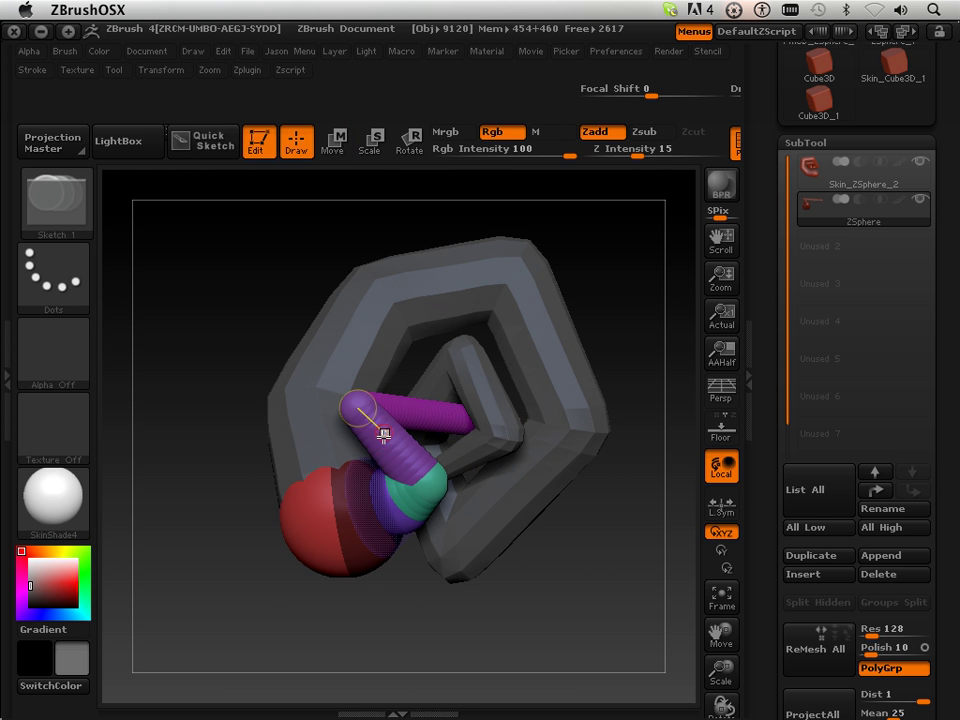
left_click(335, 145)
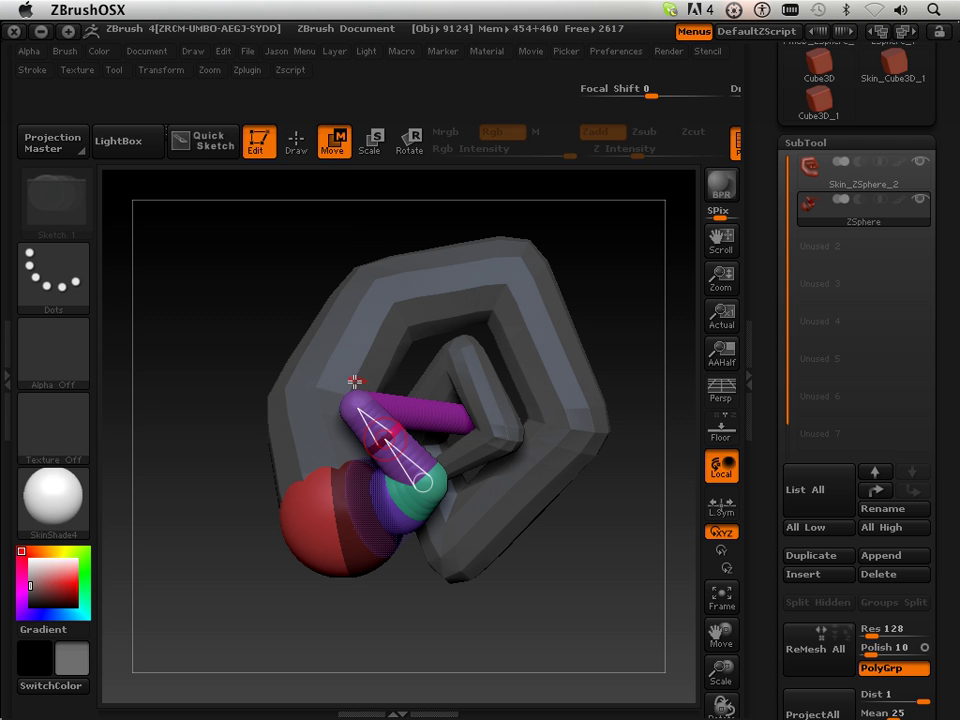
mouse_move(352, 400)
left_mouse_down()
mouse_move(377, 386)
mouse_move(375, 405)
mouse_move(372, 395)
left_mouse_up()
left_click_drag(316, 313, 422, 388)
left_click_drag(528, 533, 505, 425)
left_click_drag(456, 393, 470, 428)
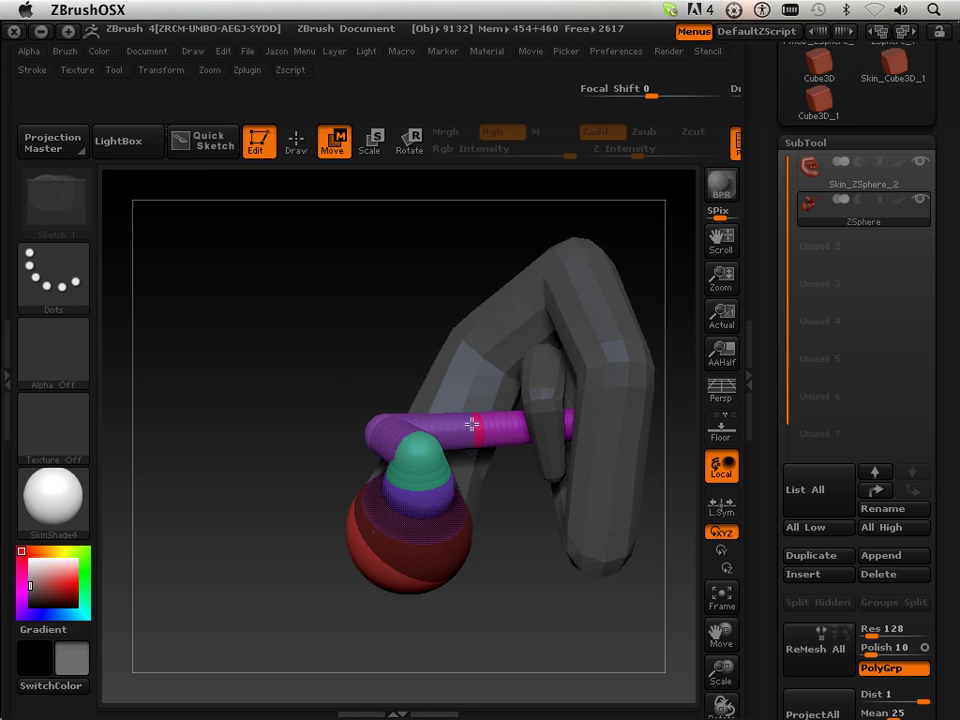
- Add a child ZSphere at the chain's tip on the far side of the coiled mesh and move it outward
mouse_move(315, 276)
left_mouse_down()
mouse_move(364, 439)
mouse_move(392, 381)
mouse_move(433, 373)
left_mouse_up()
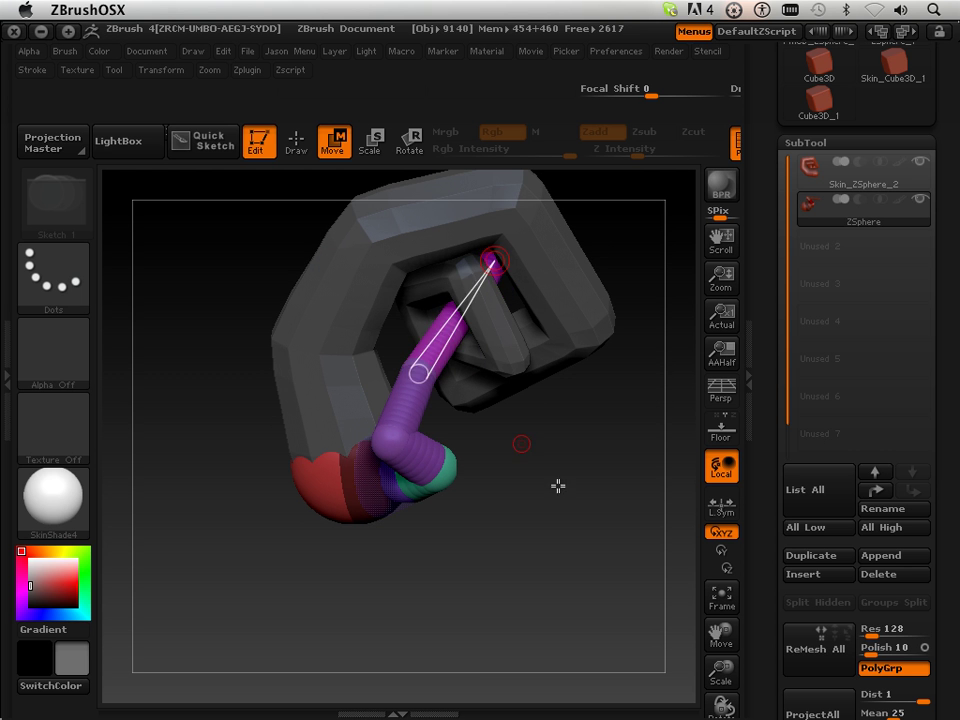
left_click_drag(558, 486, 432, 221)
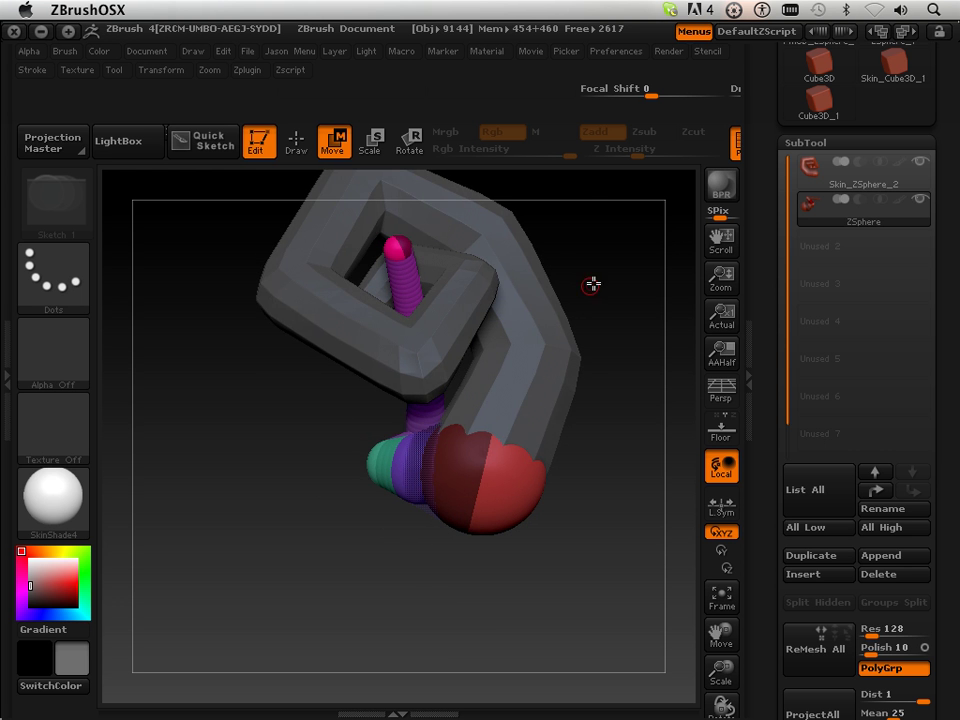
left_click_drag(592, 285, 499, 391)
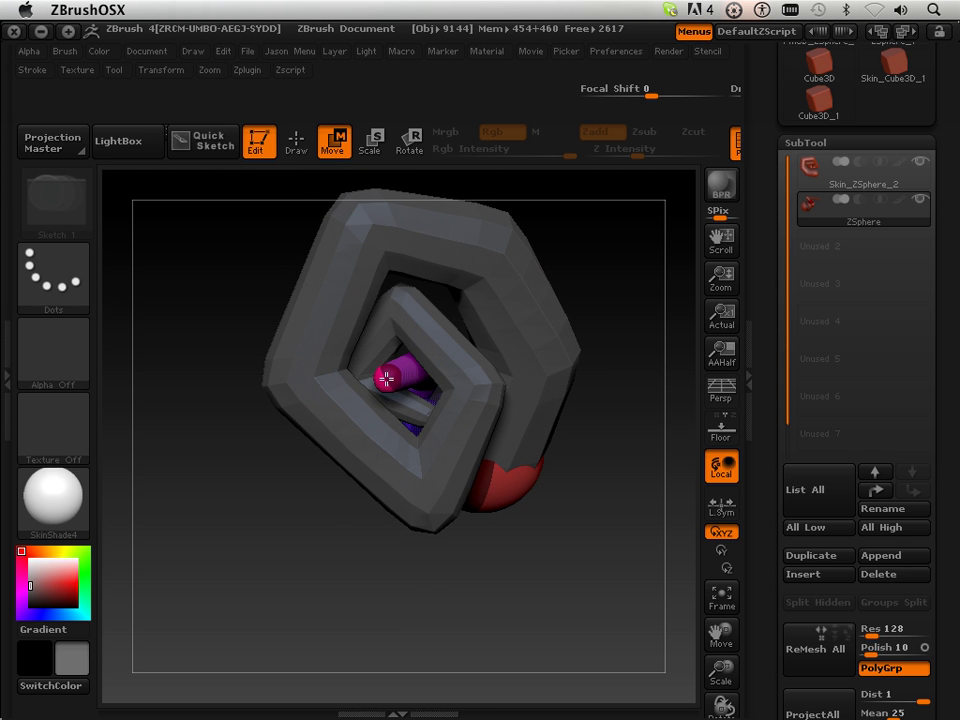
mouse_move(600, 483)
left_mouse_down()
mouse_move(630, 478)
mouse_move(634, 542)
mouse_move(620, 520)
left_mouse_up()
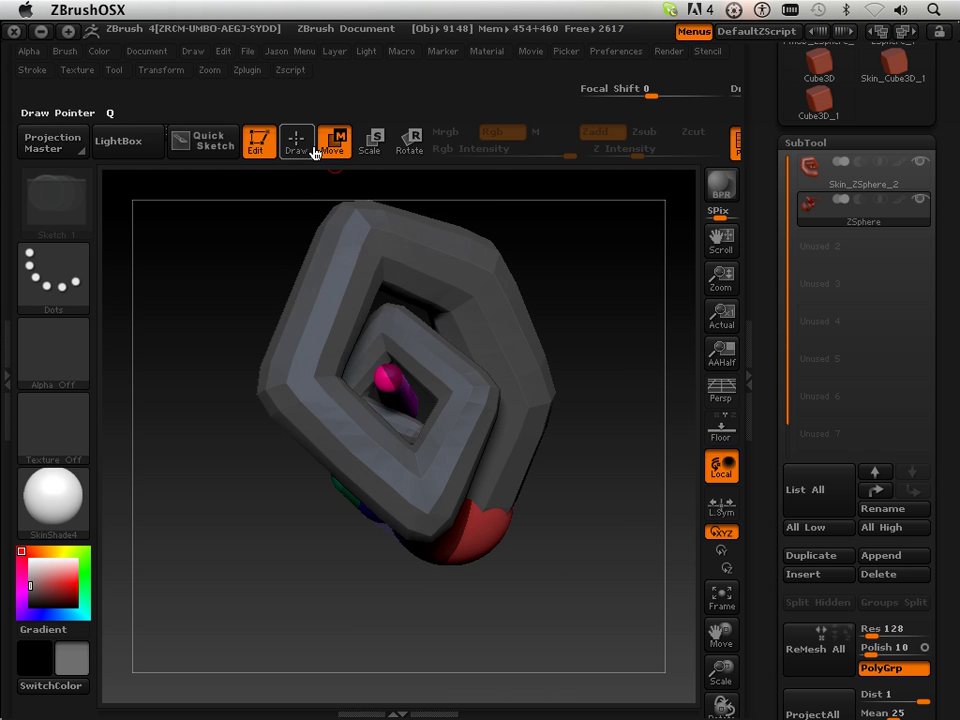
left_click(296, 141)
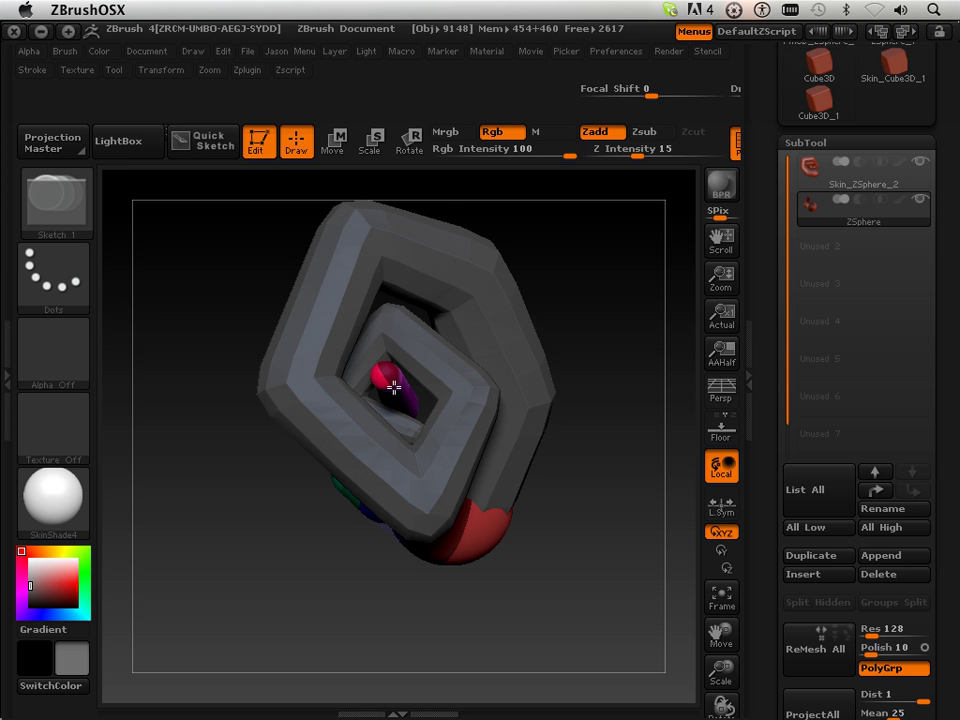
mouse_move(394, 386)
left_mouse_down()
mouse_move(568, 336)
mouse_move(476, 336)
left_mouse_up()
left_click(332, 143)
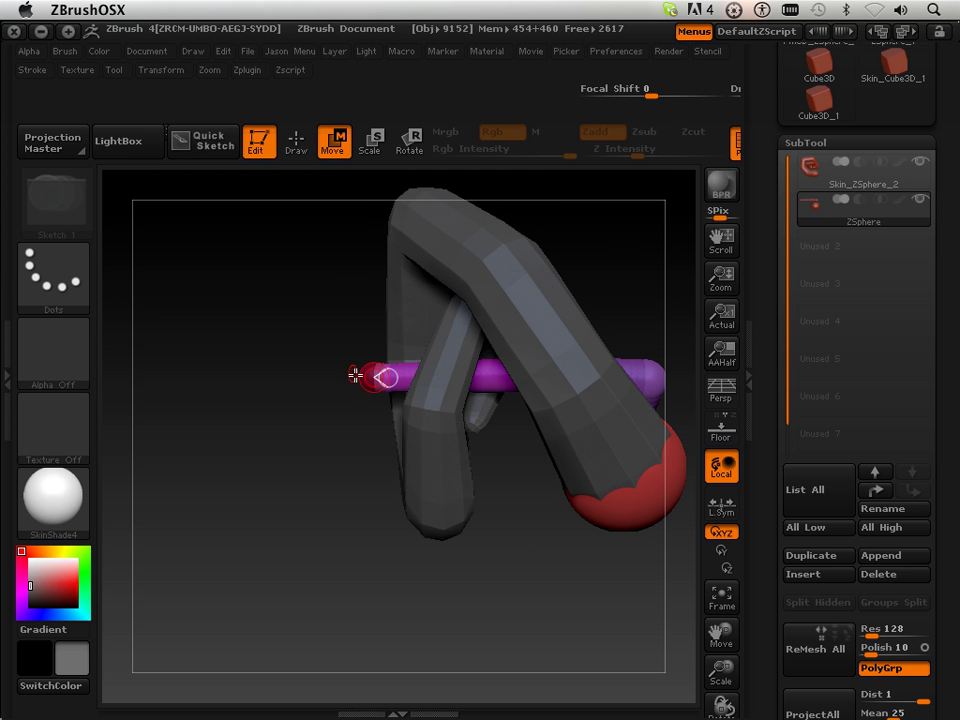
mouse_move(381, 371)
left_mouse_down()
mouse_move(377, 360)
mouse_move(369, 369)
left_mouse_up()
- Insert a ZSphere in the last segment, bend the end ZSphere sideways across the mesh, and pull the inserted joint down into a corner
left_click_drag(209, 551, 367, 280)
left_click(296, 145)
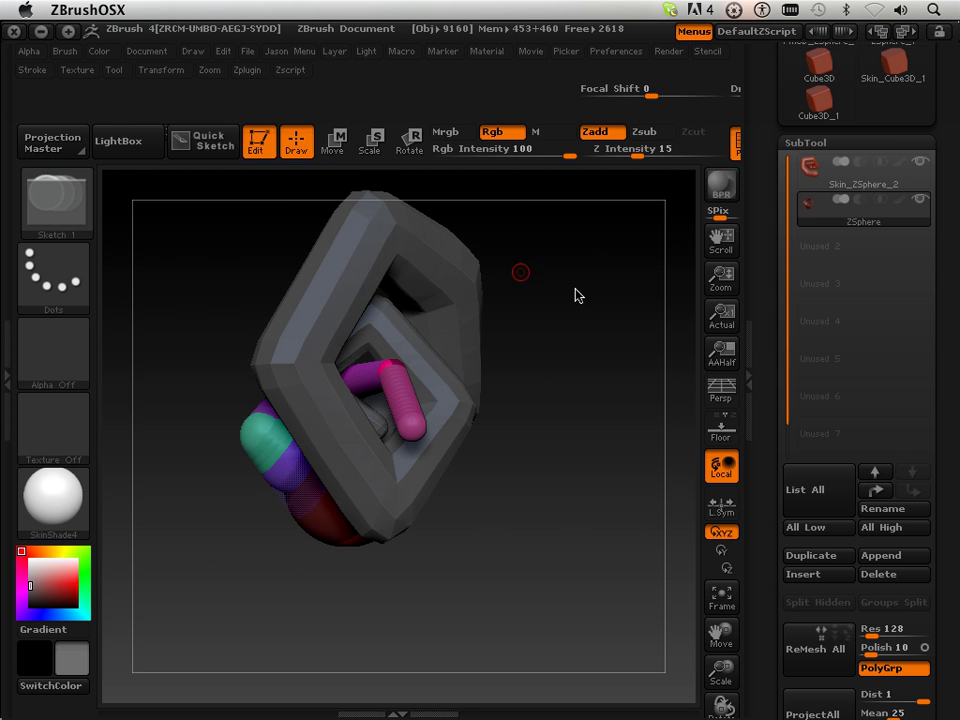
left_click_drag(574, 294, 598, 418)
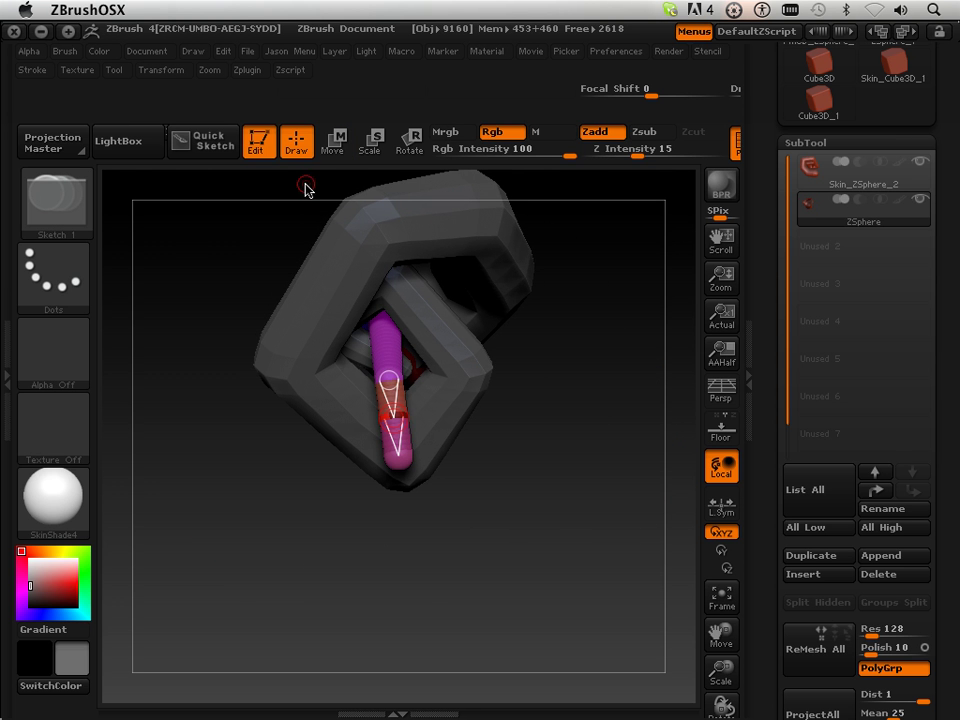
left_click(334, 145)
left_click_drag(409, 462, 468, 442)
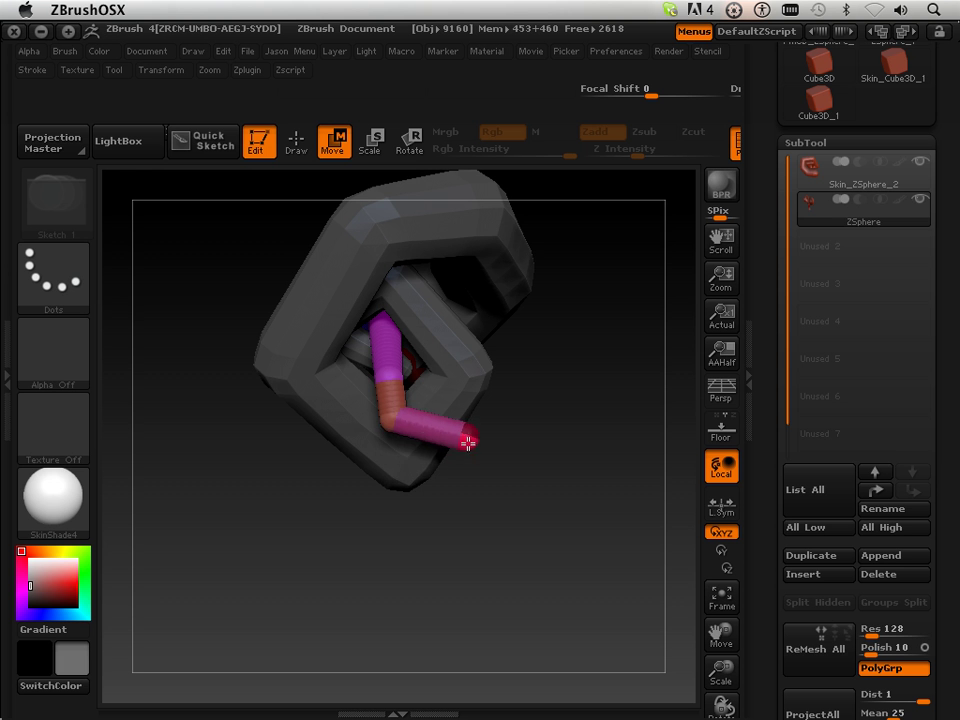
left_click_drag(382, 424, 381, 442)
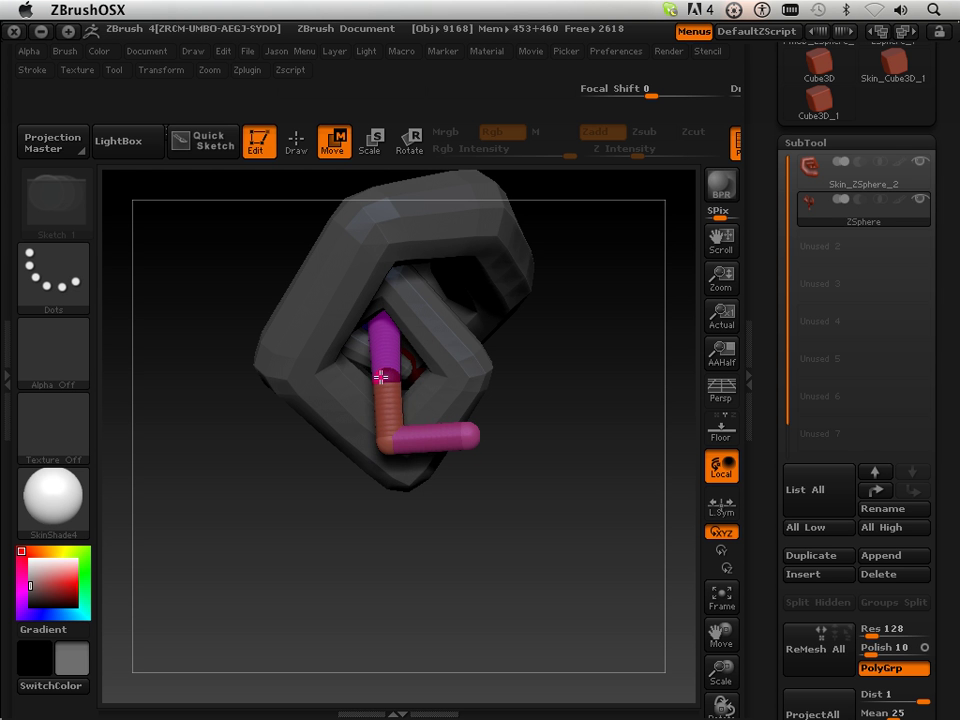
- Preview the ZSphere chain as an adaptive skin and examine how it threads through the coiled mesh
left_click_drag(425, 603, 424, 501)
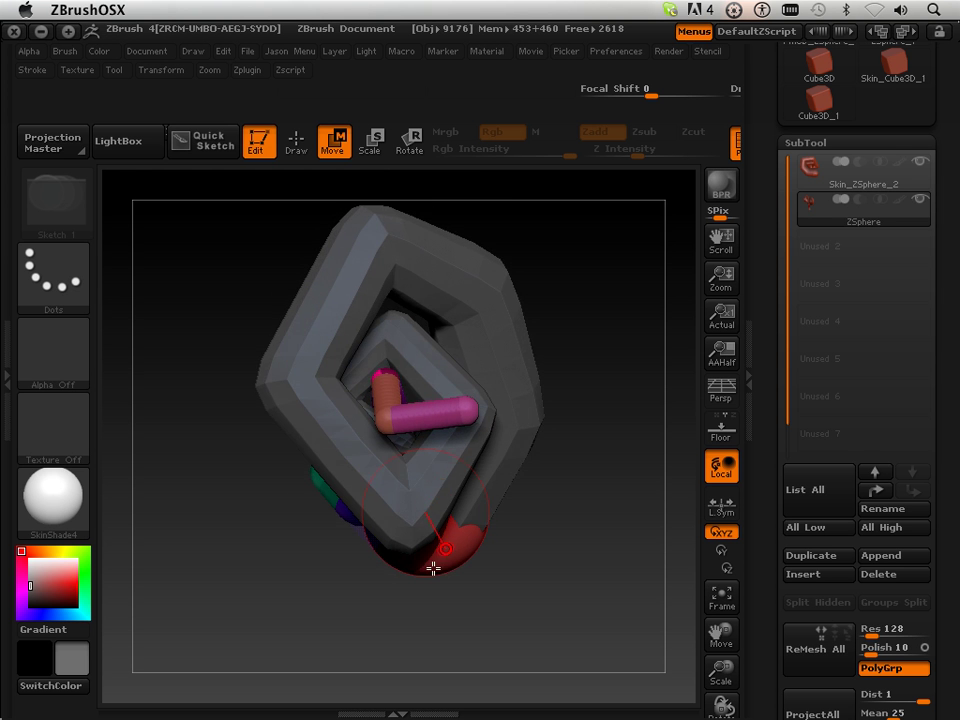
left_click_drag(381, 595, 493, 544)
key("a")
left_click_drag(614, 499, 542, 543)
left_click_drag(625, 546, 703, 563)
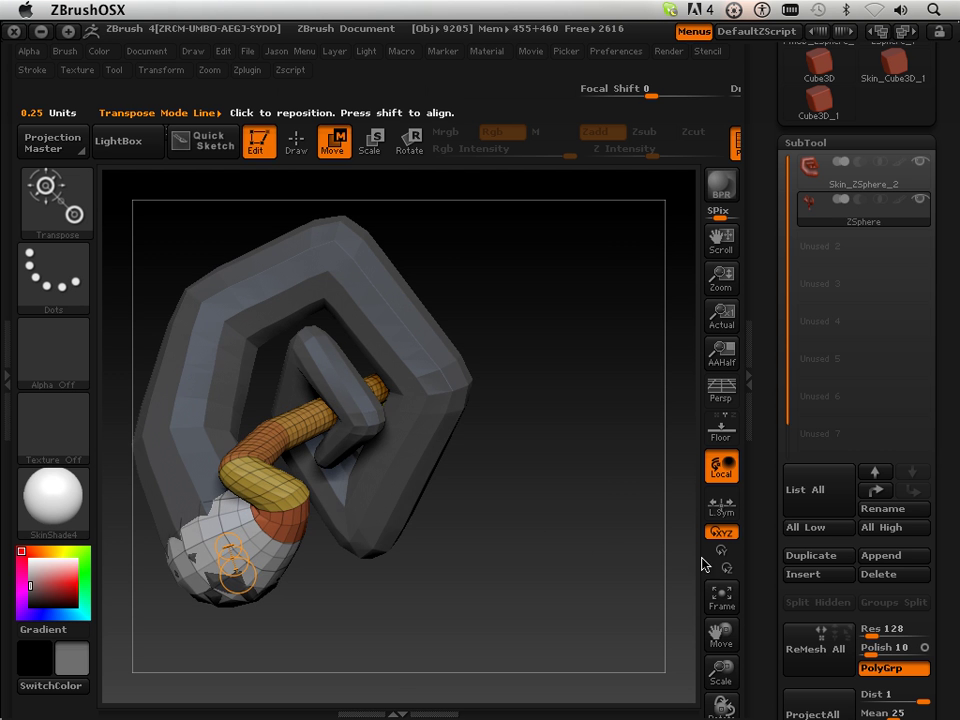
left_click_drag(722, 645, 738, 660)
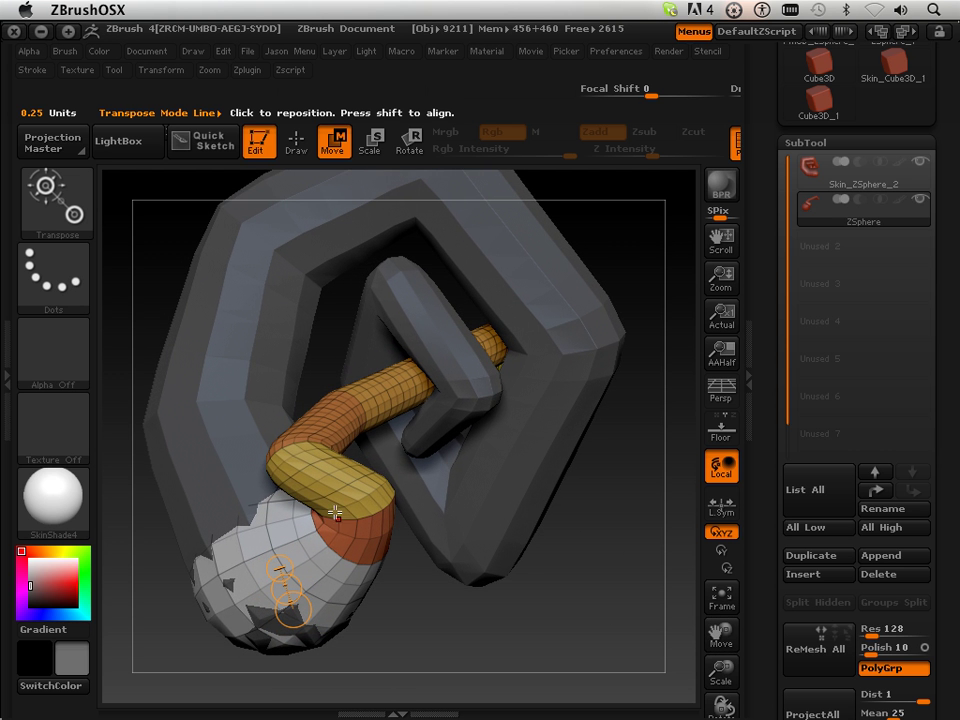
key("a")
- Move the chain's elbow ZSphere closer to the mesh opening and delete the green joint ZSphere near the base
left_click_drag(501, 626, 510, 617)
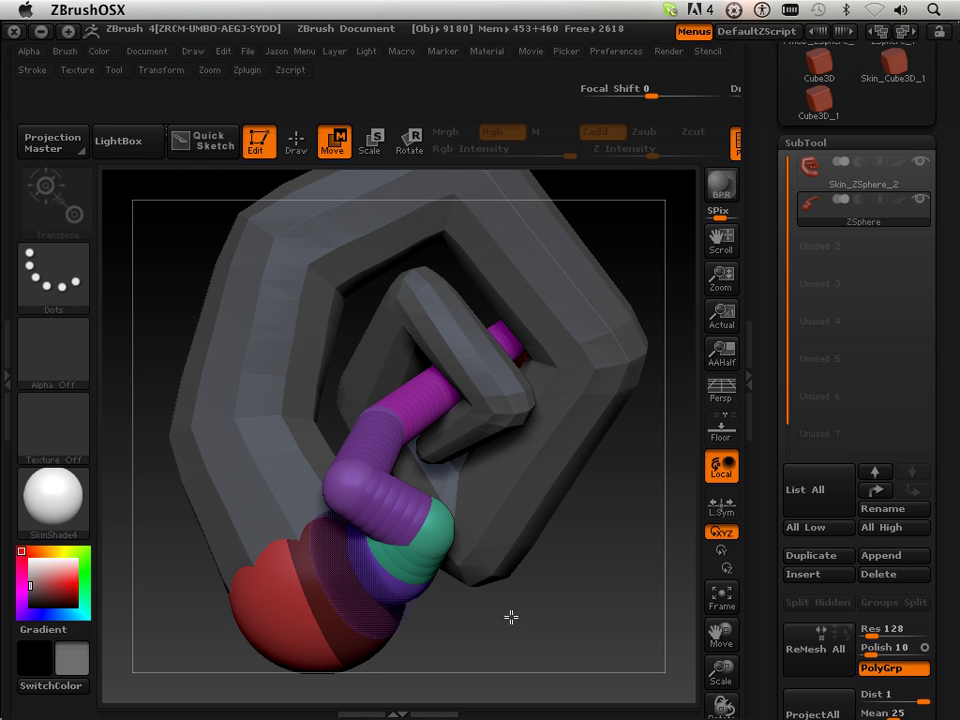
left_click(298, 143)
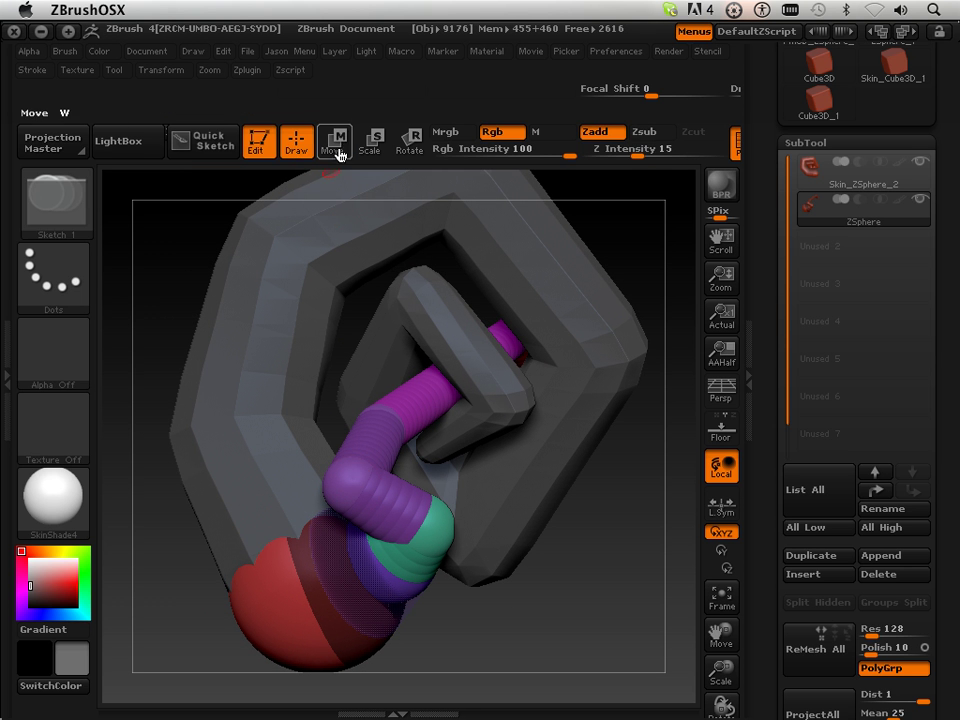
left_click(335, 149)
left_click_drag(352, 474, 423, 541)
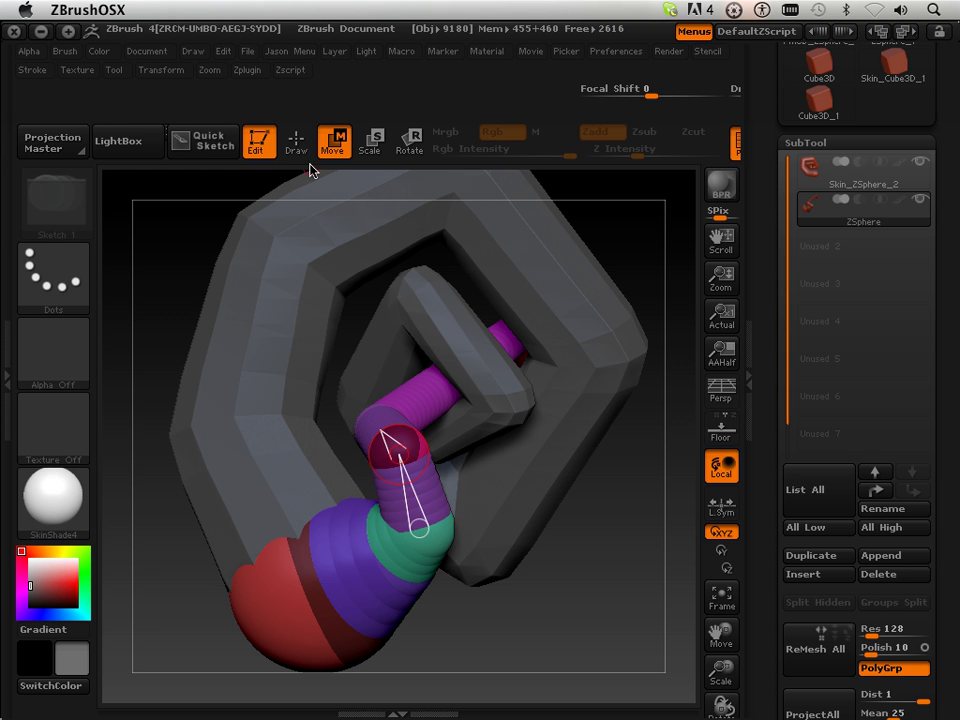
key("q")
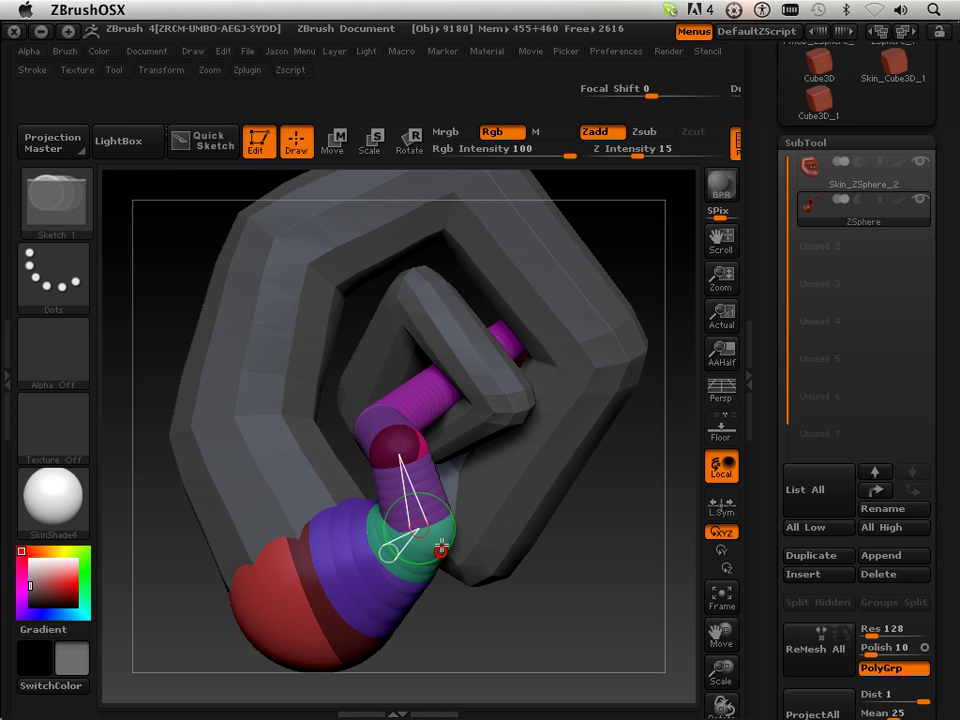
left_click(441, 526, "alt")
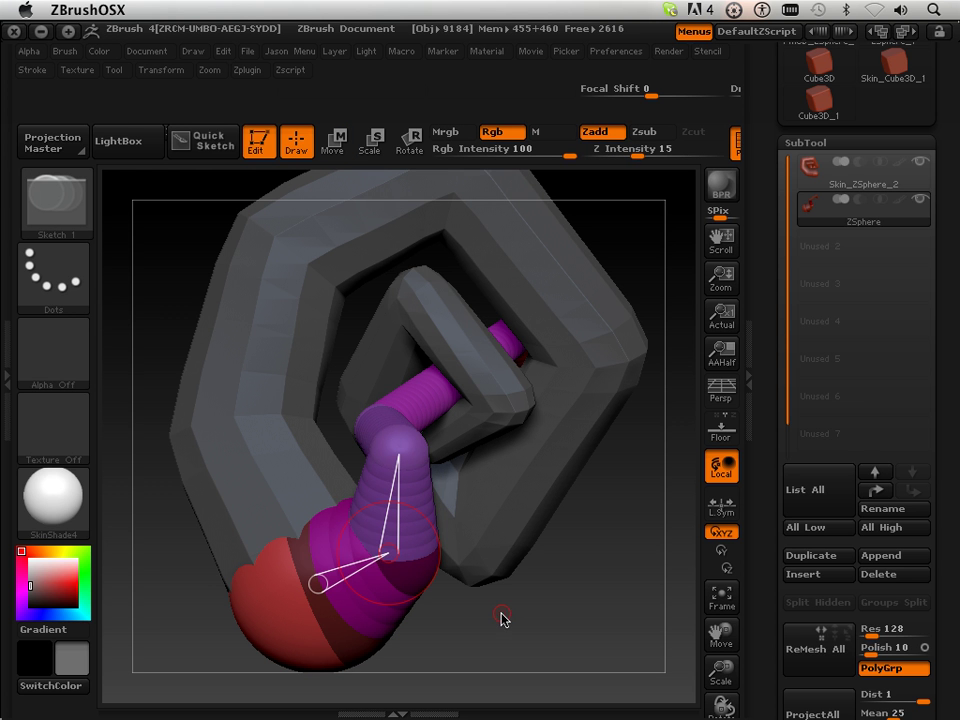
- Check the adaptive skin preview around the base, and reposition the joint between the elbow and the coiled mesh
key("a")
left_click_drag(582, 622, 510, 630)
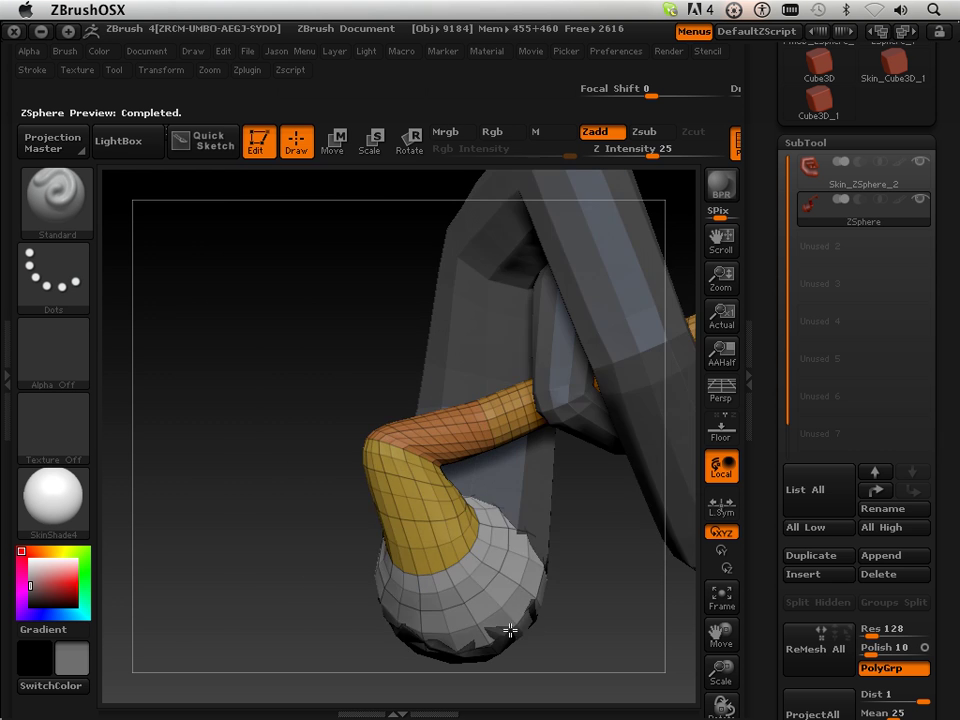
key("shift+a")
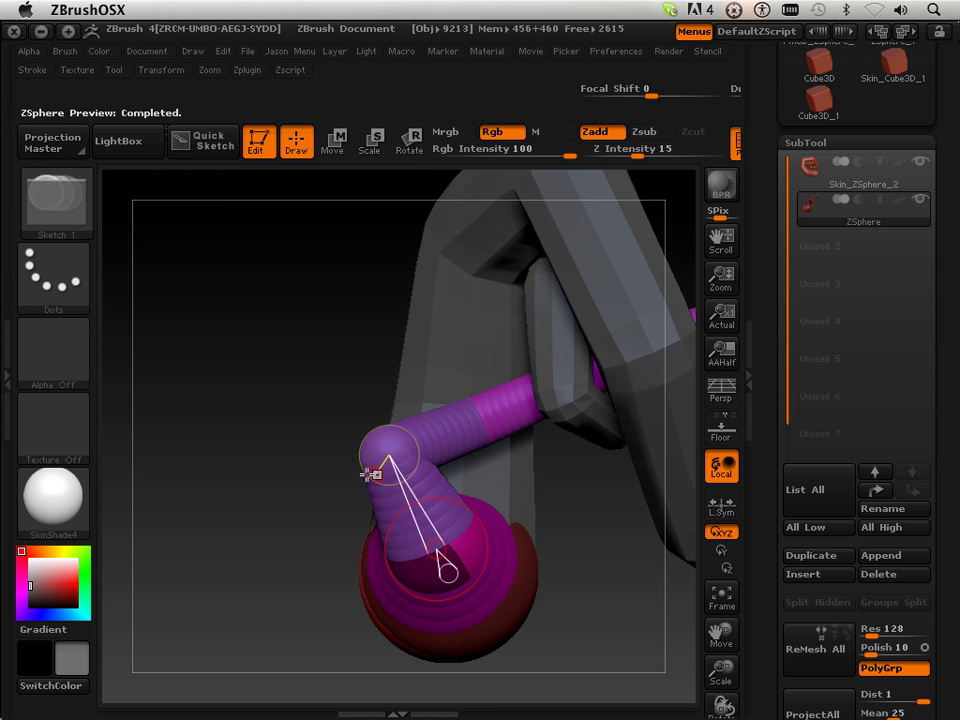
mouse_move(371, 474)
left_mouse_down()
mouse_move(313, 491)
mouse_move(317, 516)
mouse_move(335, 511)
left_mouse_up()
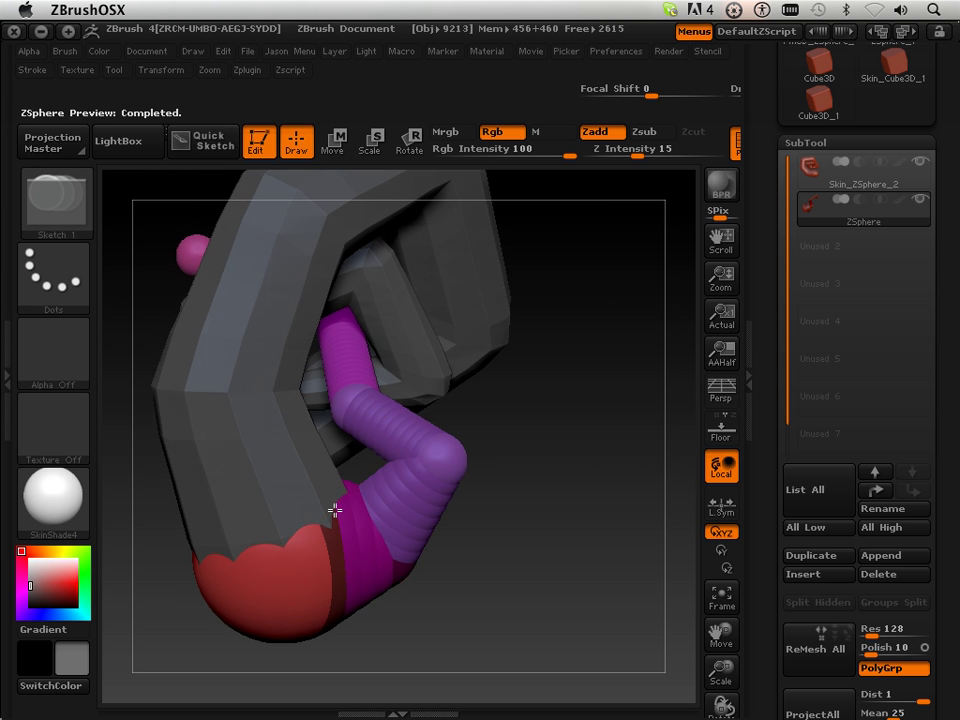
left_click(341, 145)
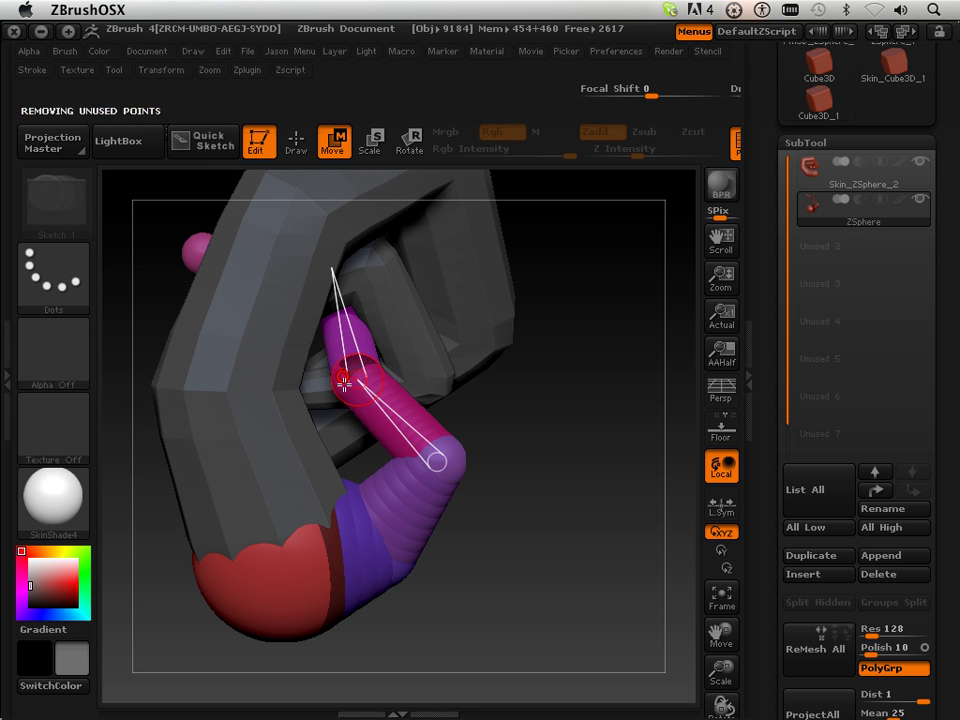
- Preview the adaptive skin of the chain, turn off the polyframe display, and inspect the skin from both sides
key("a")
left_click_drag(540, 437, 426, 400)
left_click_drag(591, 573, 605, 502)
left_click(738, 144)
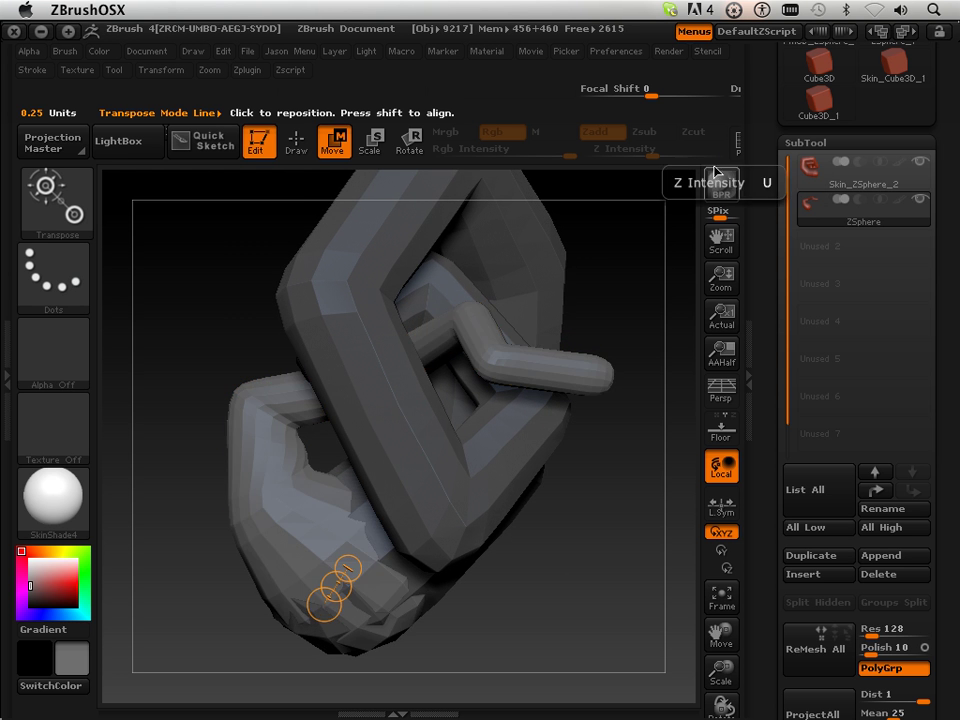
left_click_drag(551, 639, 613, 549)
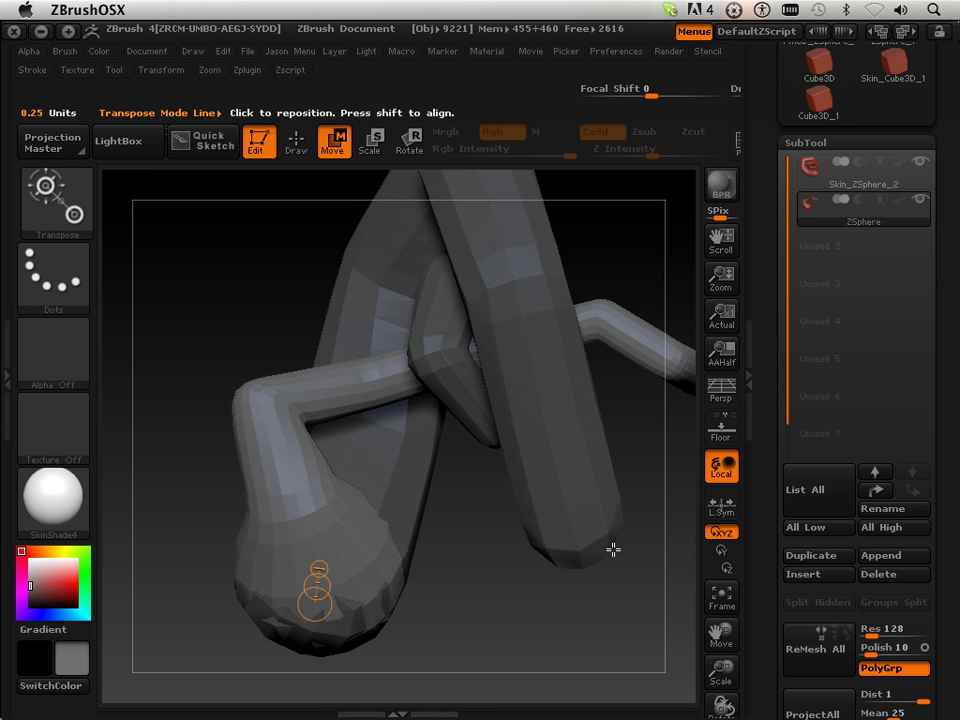
key("a")
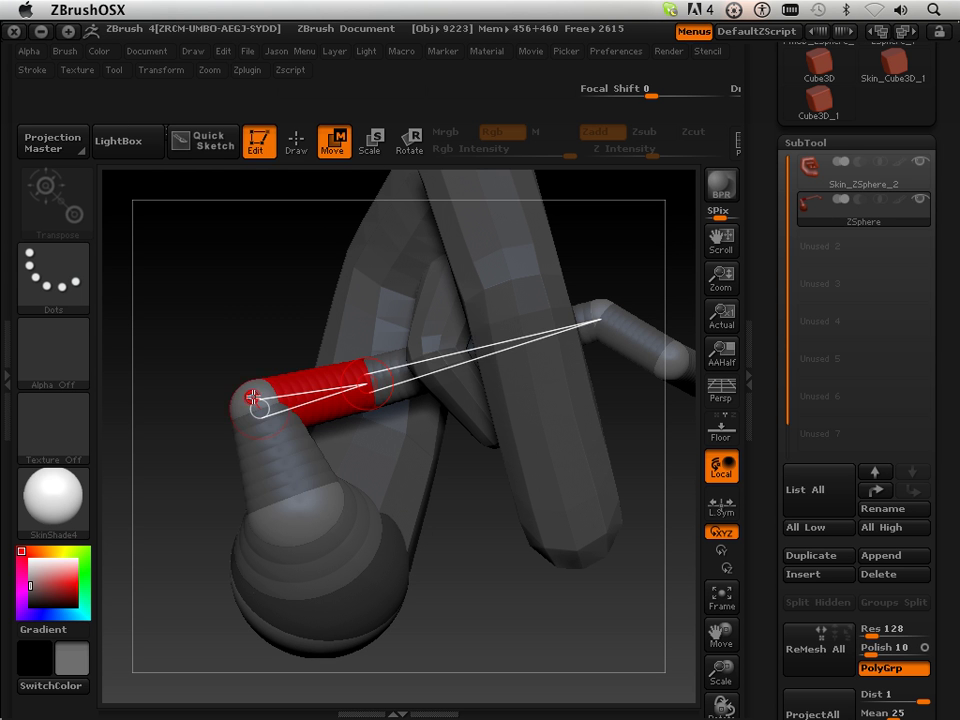
- Insert a ZSphere between the elbow and the next joint, and move the joint near the mesh to round the bend
left_click(296, 141)
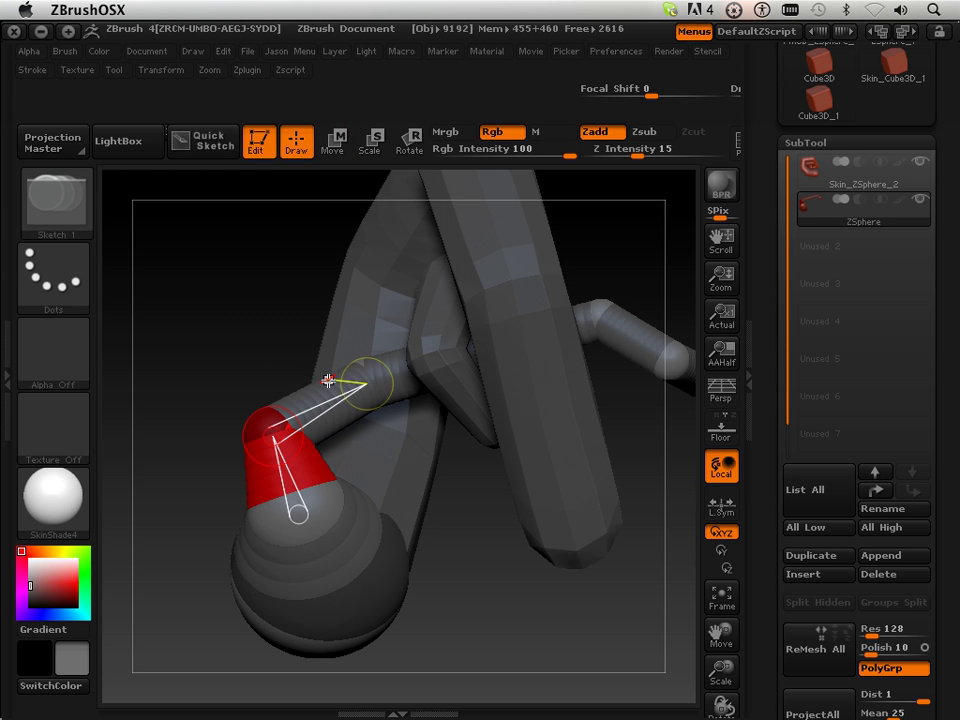
left_click_drag(274, 428, 266, 261)
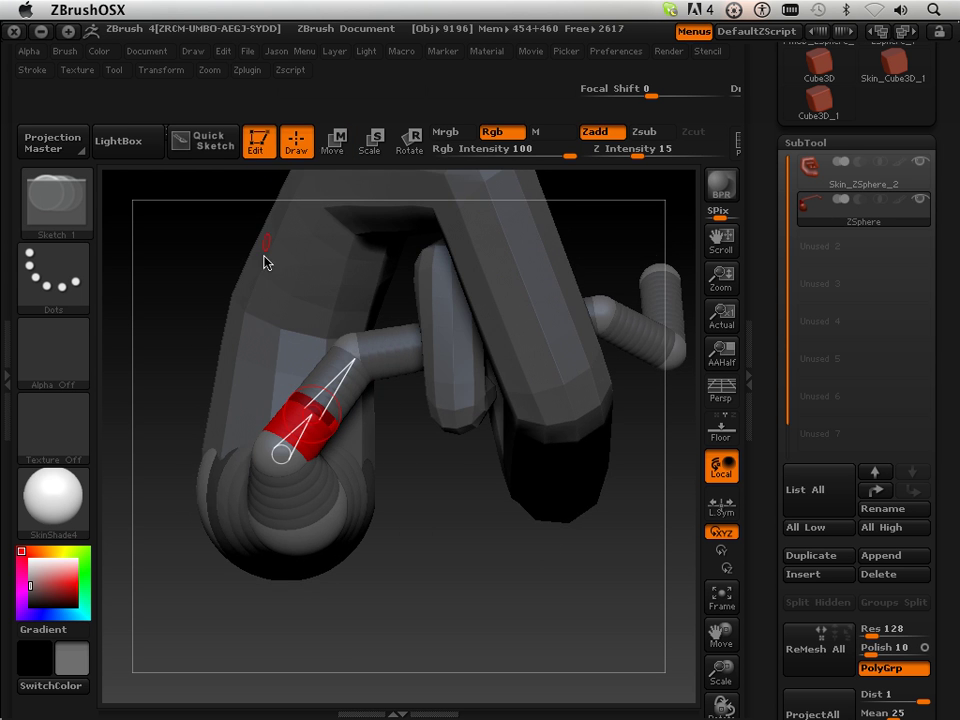
left_click(336, 141)
left_click_drag(328, 364, 289, 381)
- Preview the adaptive skin of the rounded bend and examine the chain's end on the mesh's far side
key("a")
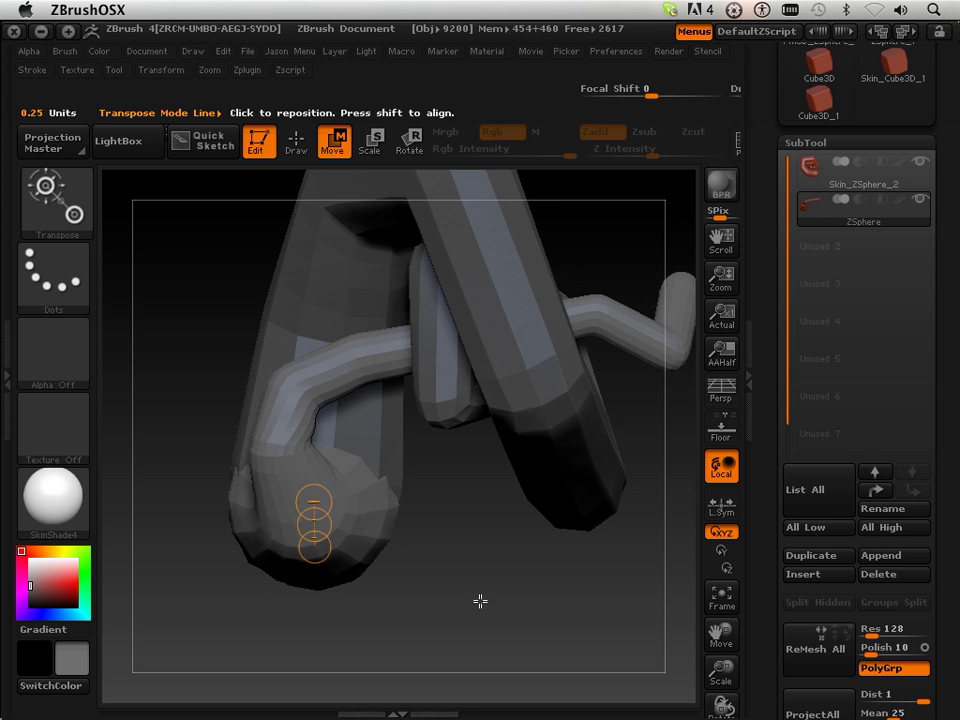
left_click_drag(480, 600, 420, 611)
left_click_drag(497, 519, 660, 575)
mouse_move(722, 628)
left_mouse_down()
mouse_move(660, 476)
mouse_move(332, 272)
left_mouse_up()
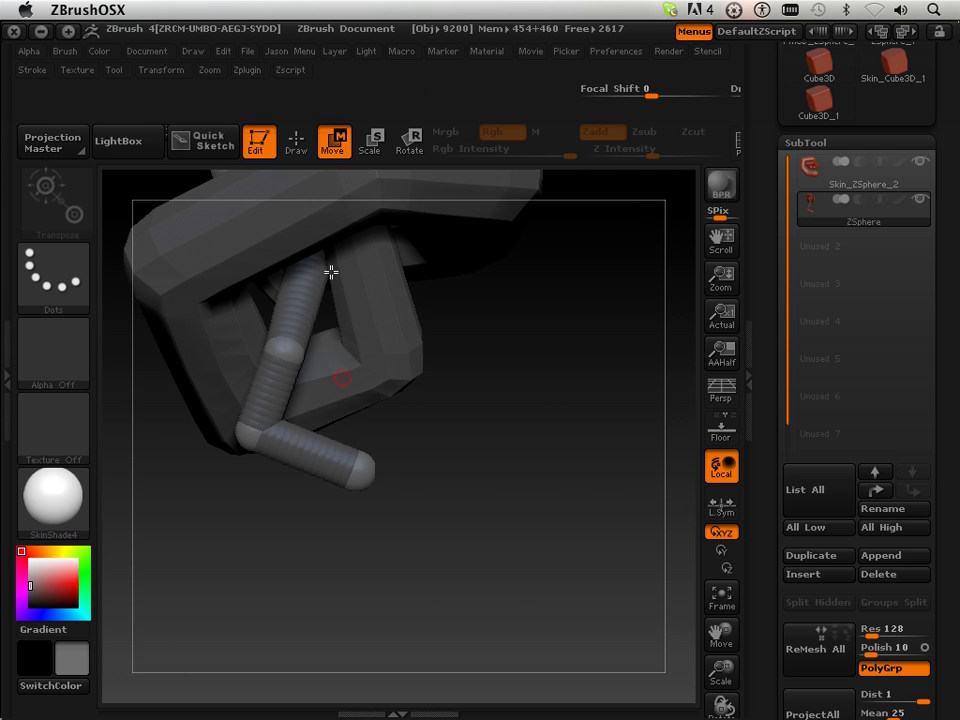
- Insert a ZSphere midway along the last segment, and move the joints and end ZSphere to curve and lengthen the chain's end
left_click(296, 142)
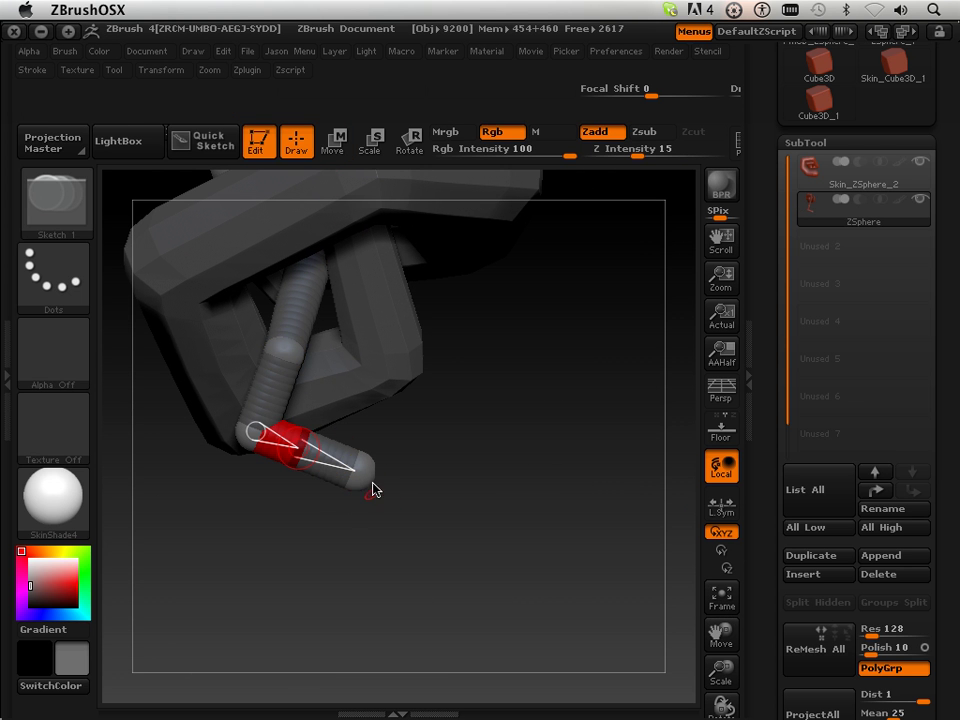
left_click(333, 143)
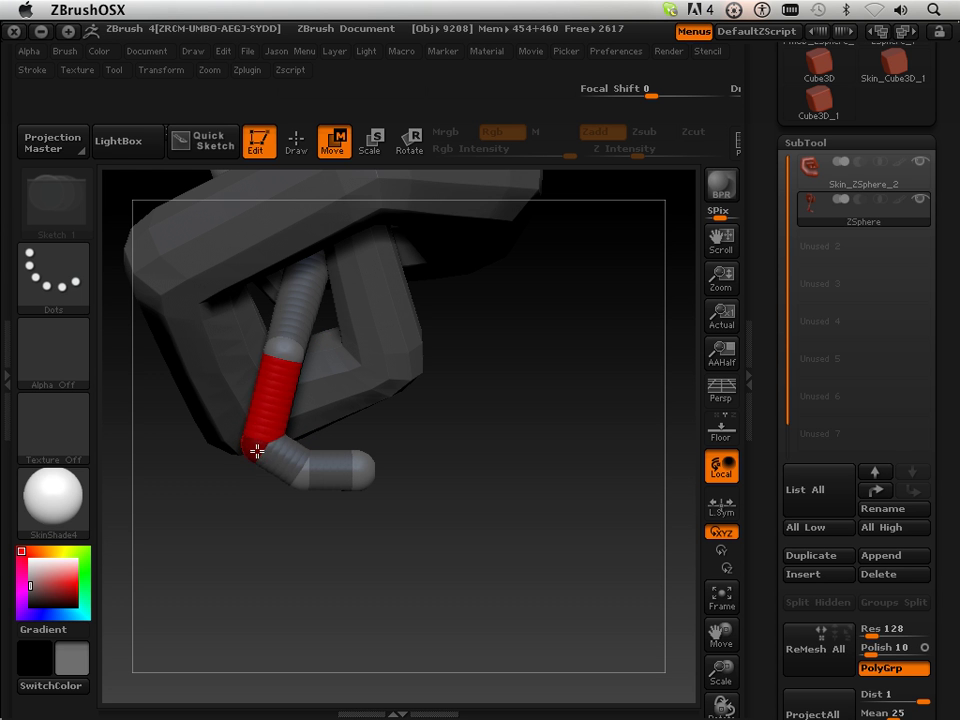
left_click_drag(360, 466, 396, 467)
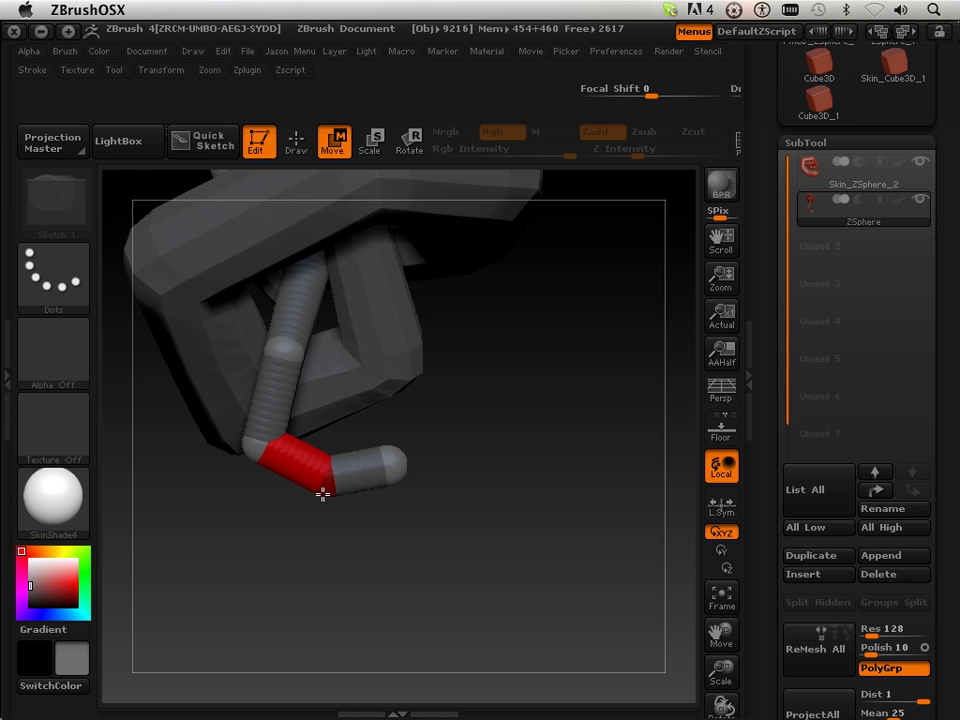
- Move the chain's end outward from the mesh to lengthen the last segment, and check its adaptive skin preview
left_click_drag(322, 494, 452, 452)
key("a")
left_click_drag(482, 574, 394, 561)
key("a")
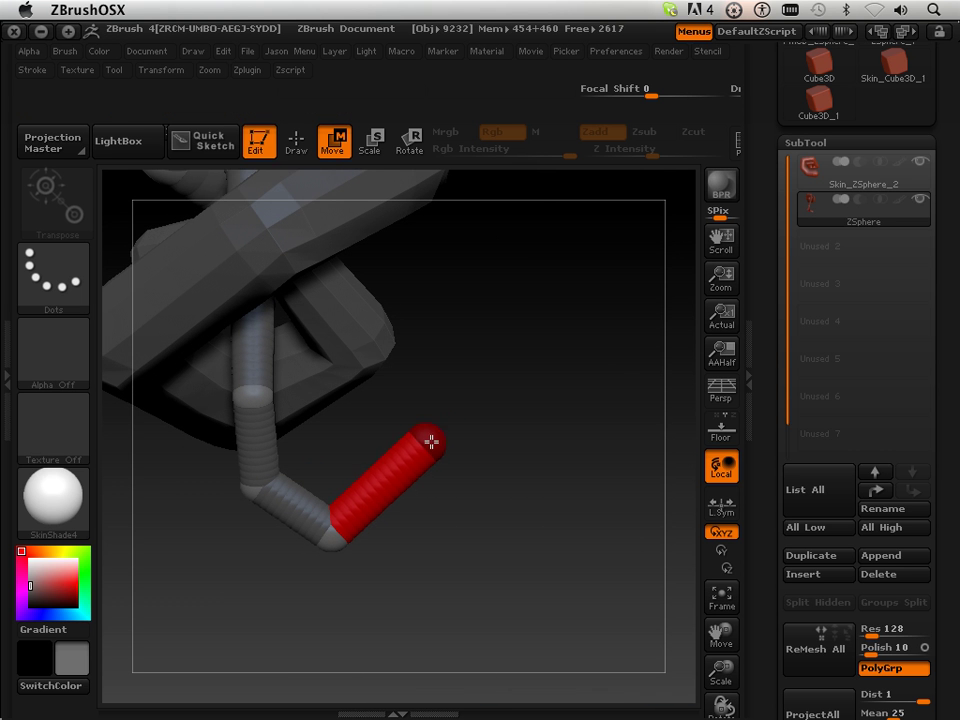
- Insert two ZSpheres along the last segment, and move the joints and end ZSphere to curl the chain's end back toward the mesh
left_click(298, 143)
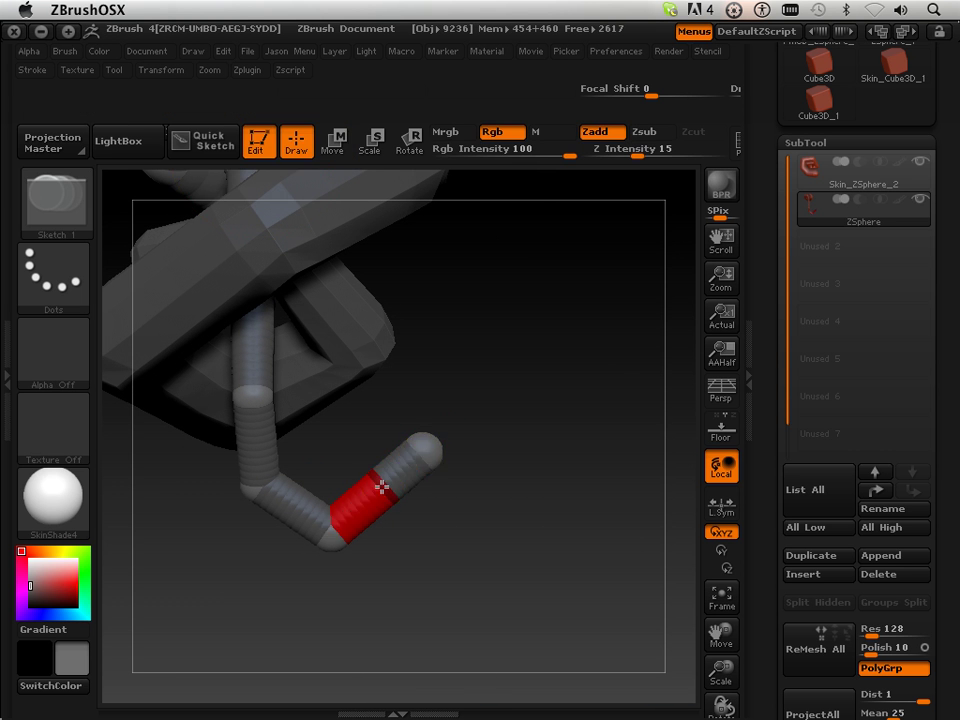
left_click(333, 141)
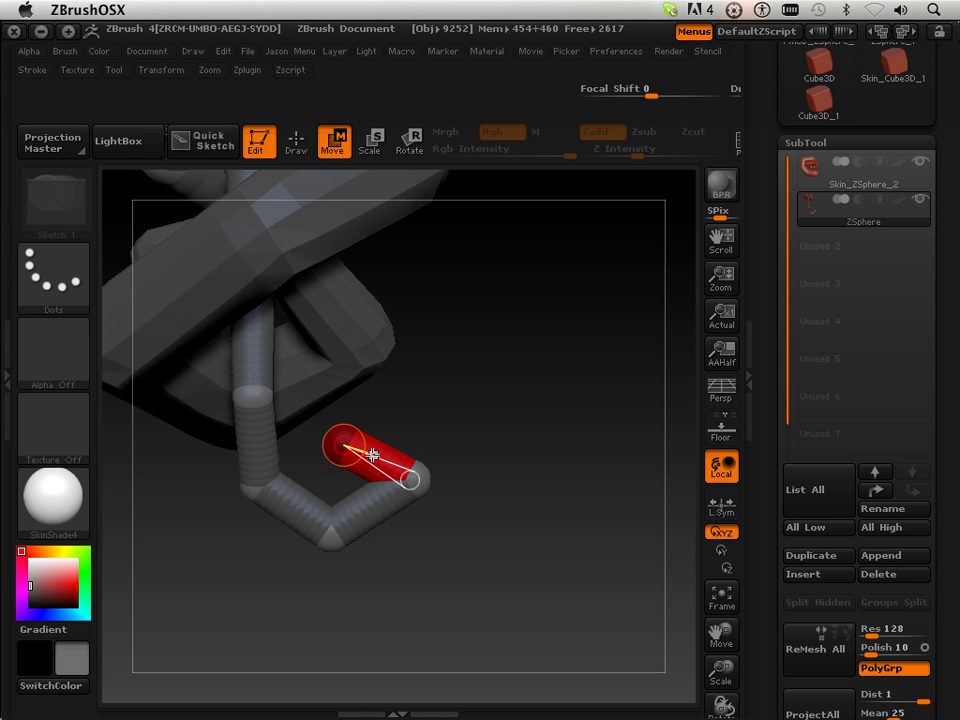
left_click(296, 145)
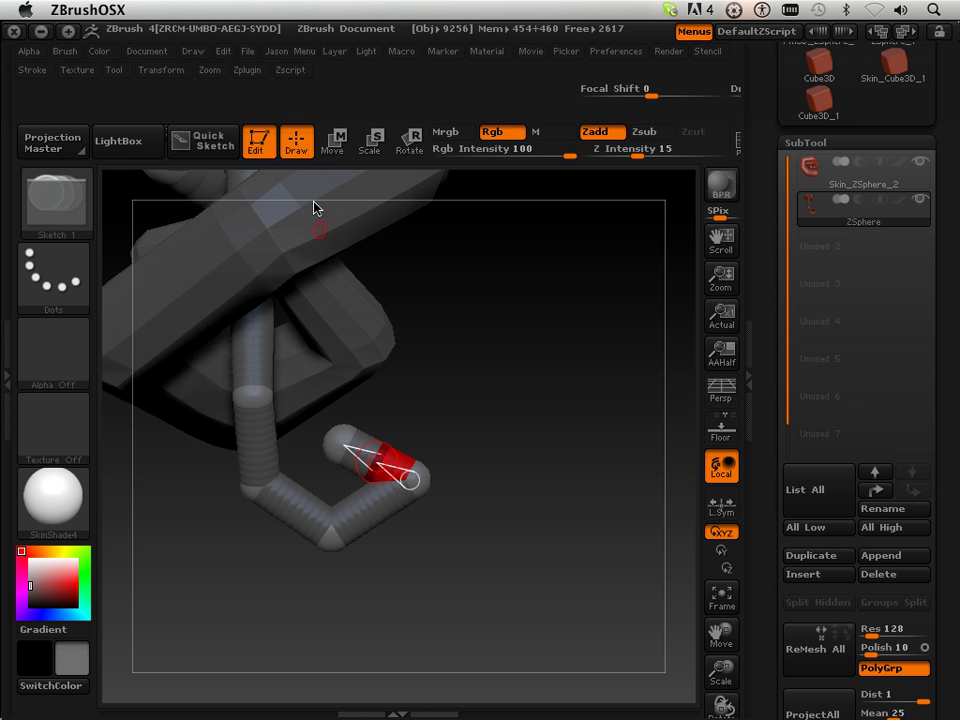
key("w")
left_click_drag(380, 460, 330, 446)
- Preview the adaptive skin of the curled chain and examine how it threads through the coiled mesh from other sides
left_click_drag(497, 522, 517, 412)
key("a")
left_click_drag(591, 386, 650, 380)
left_click_drag(725, 673, 722, 668)
left_click_drag(610, 565, 676, 314)
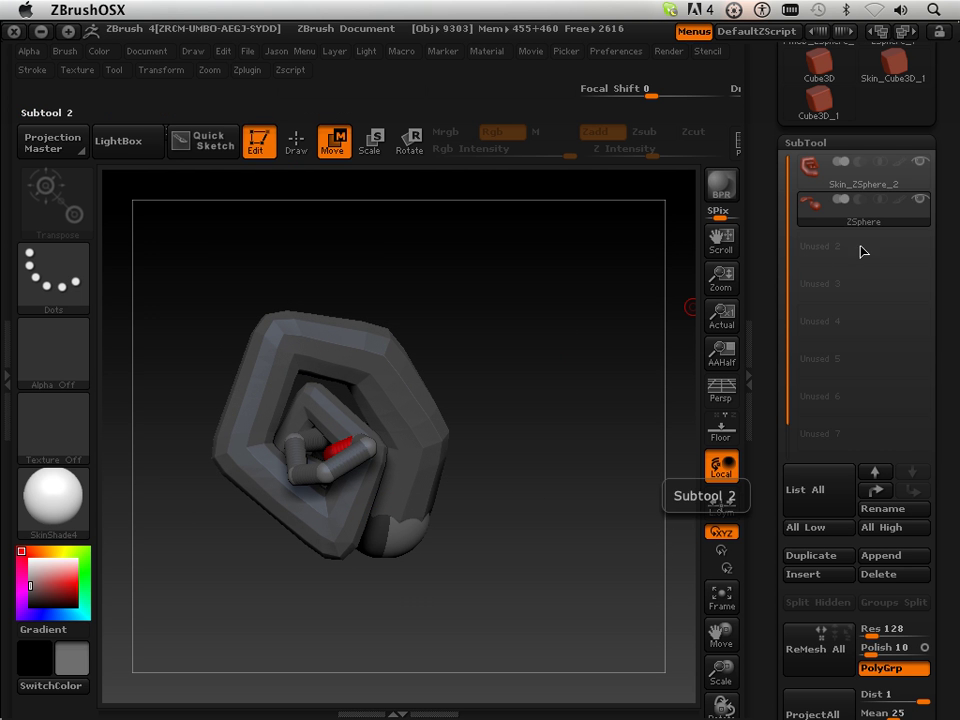
left_click_drag(775, 253, 763, 287)
key("a")
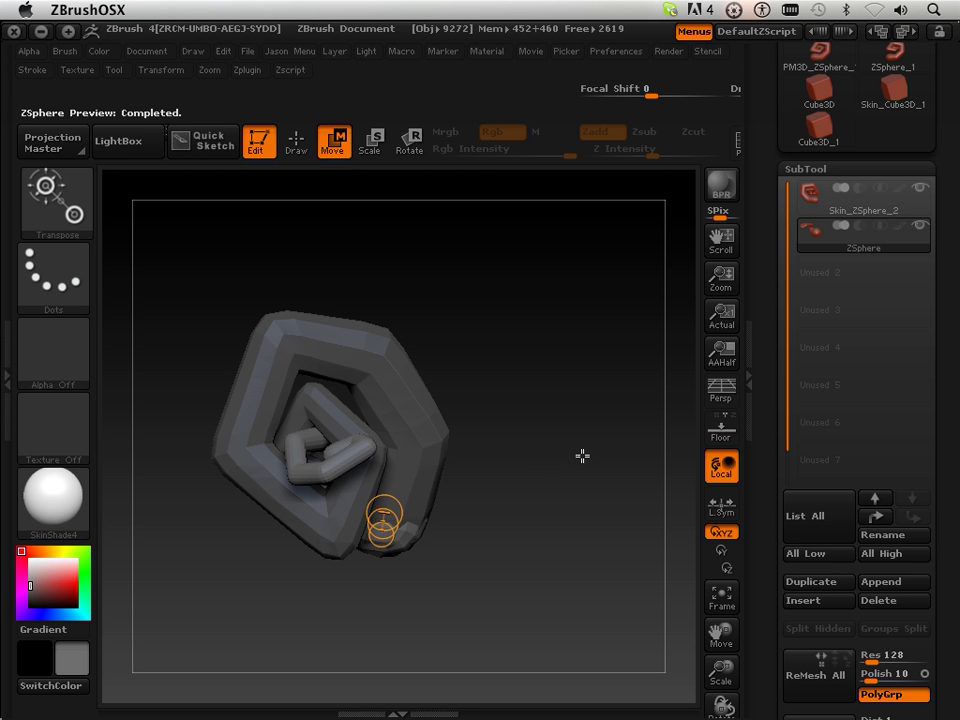
key("a")
- Select the Skin_ZSphere_2 subtool and check its subdivision level in the geometry settings
left_click(855, 212)
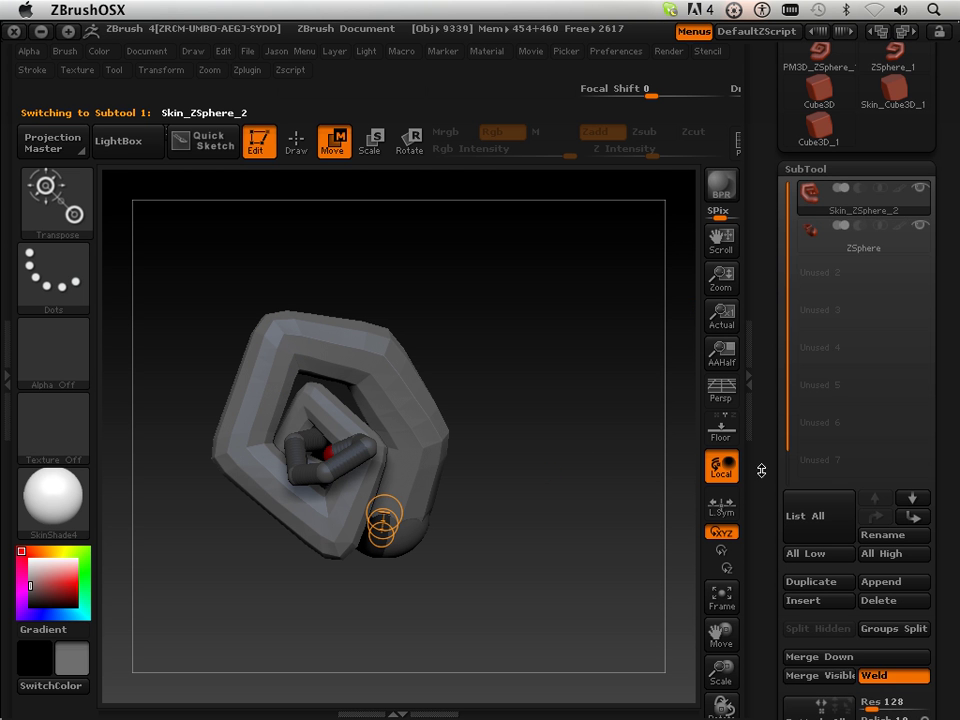
left_click_drag(761, 470, 764, 270)
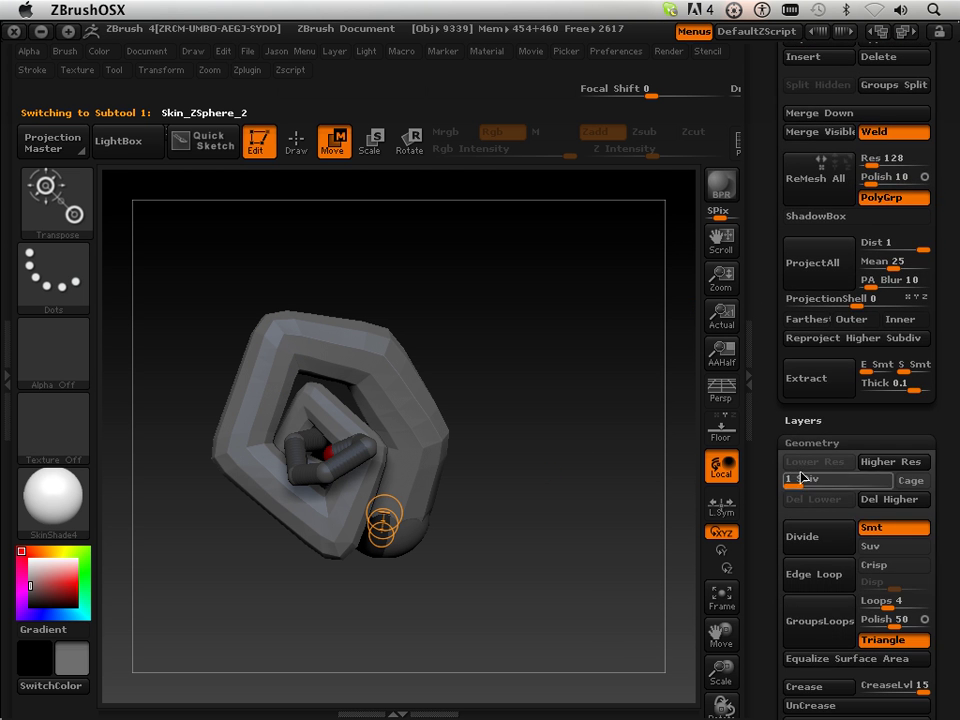
left_click_drag(801, 478, 866, 479)
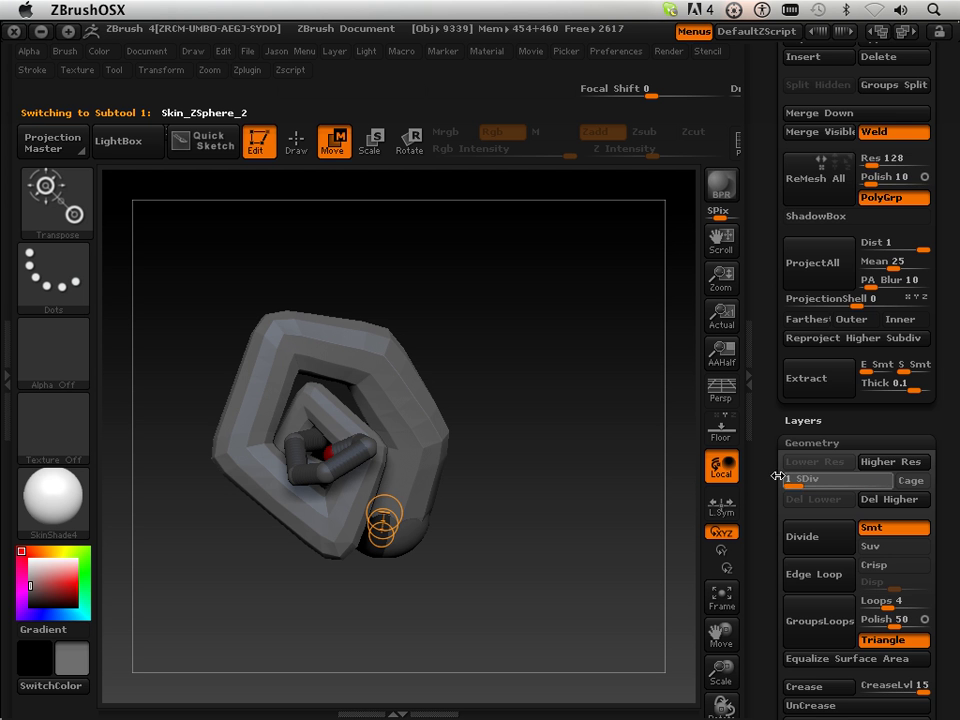
left_click_drag(777, 476, 766, 150)
- Select the ZSphere subtool, set its adaptive skin density to 5, and make an adaptive skin from it
left_click(852, 377)
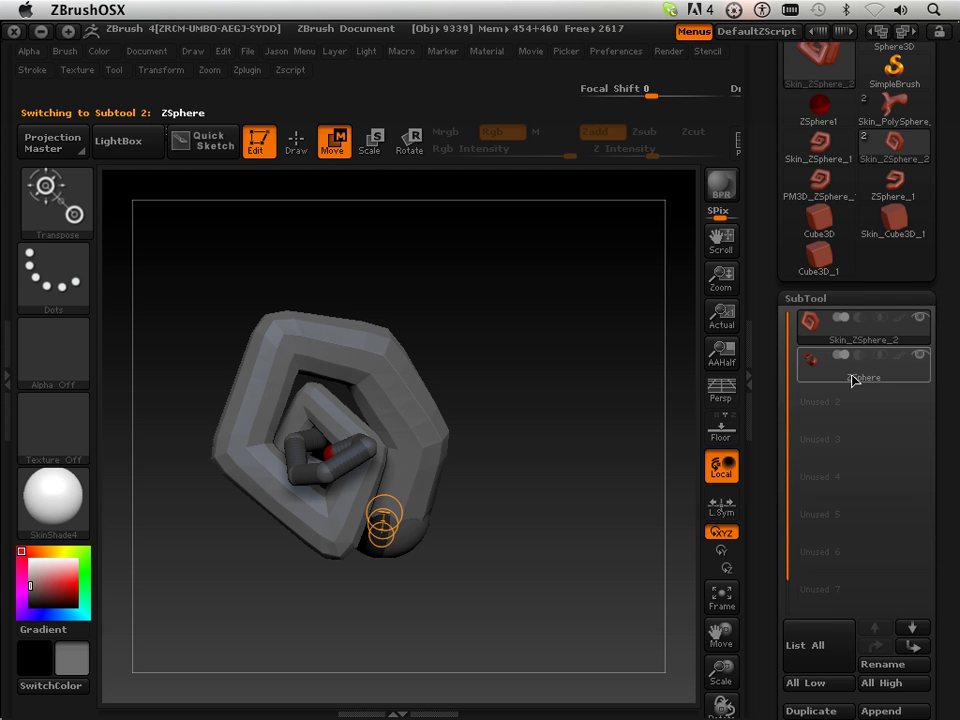
left_click_drag(770, 475, 767, 186)
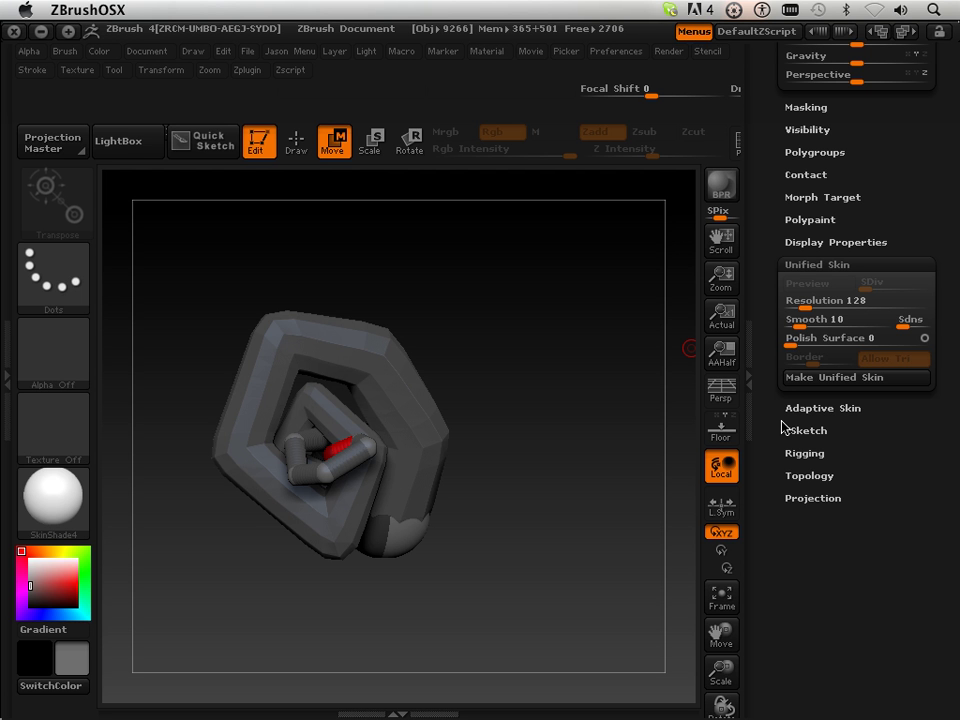
key("a")
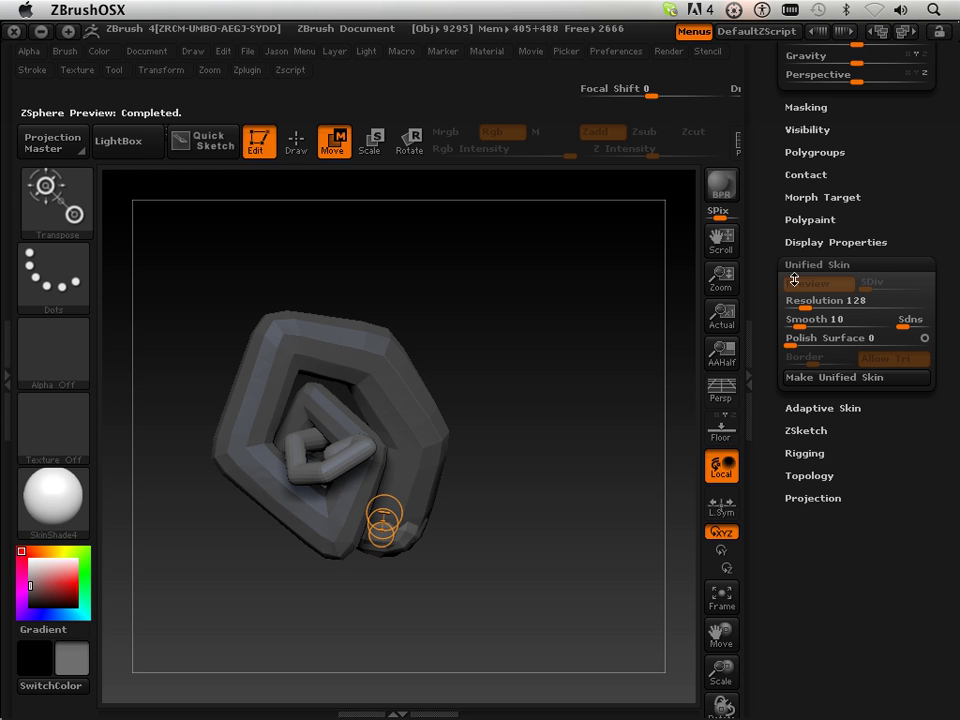
left_click(791, 408)
left_click_drag(885, 425, 870, 425)
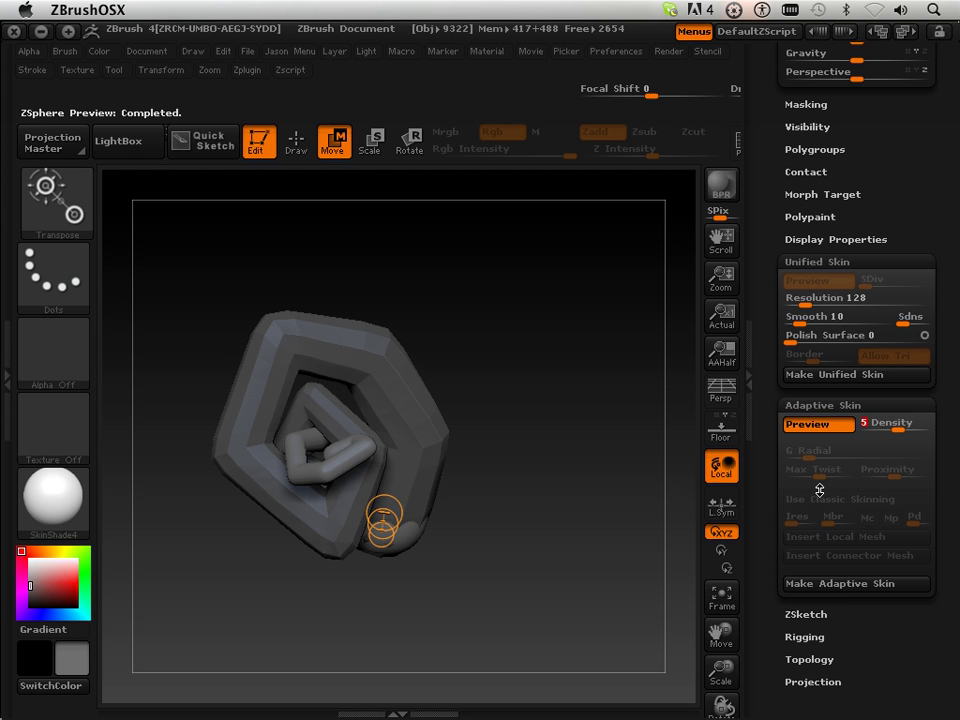
left_click(840, 583)
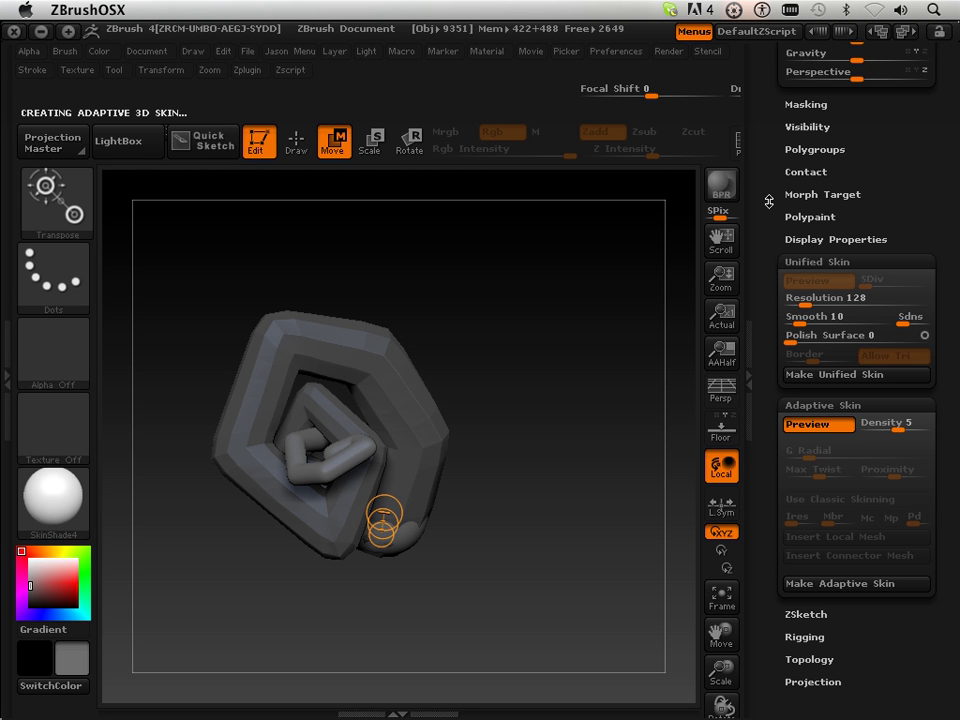
- Append the generated Skin_ZSphere mesh as a new subtool
left_click_drag(768, 202, 776, 529)
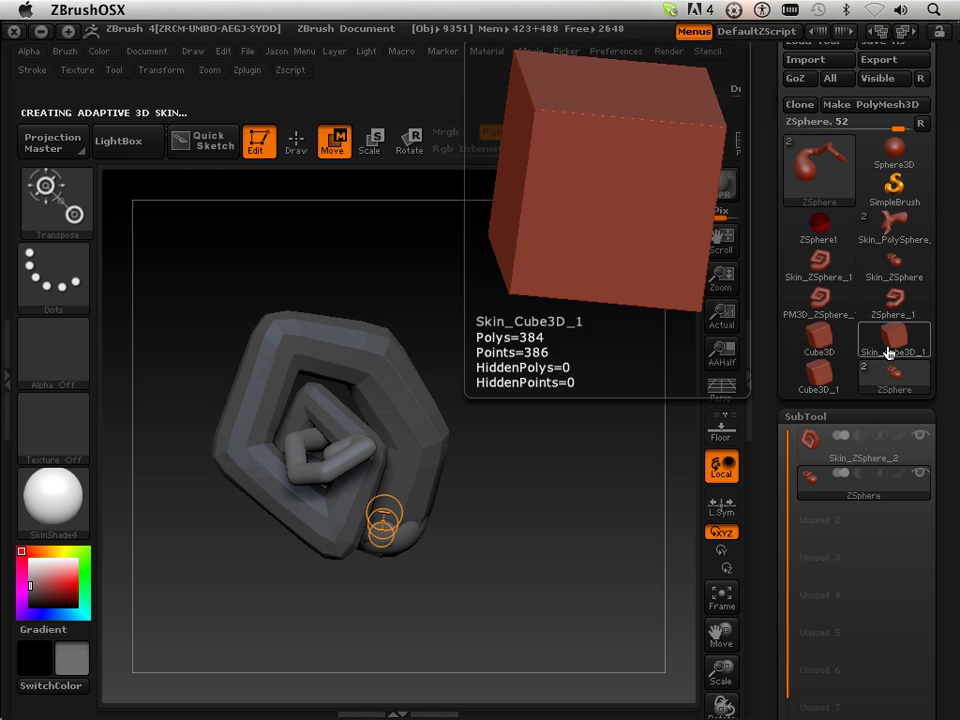
mouse_move(870, 397)
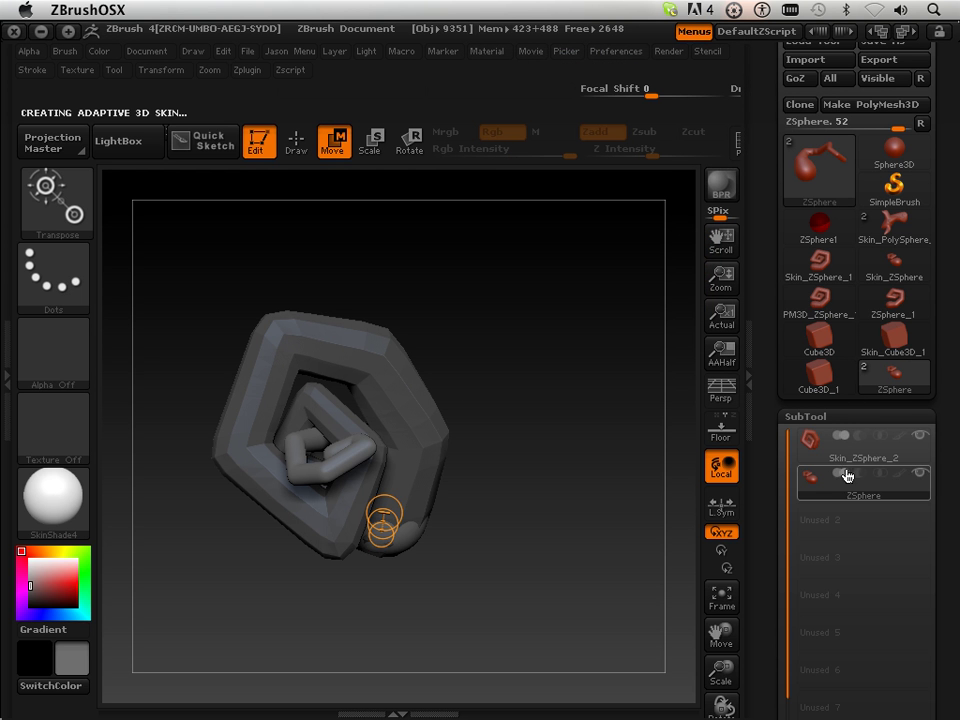
mouse_move(868, 485)
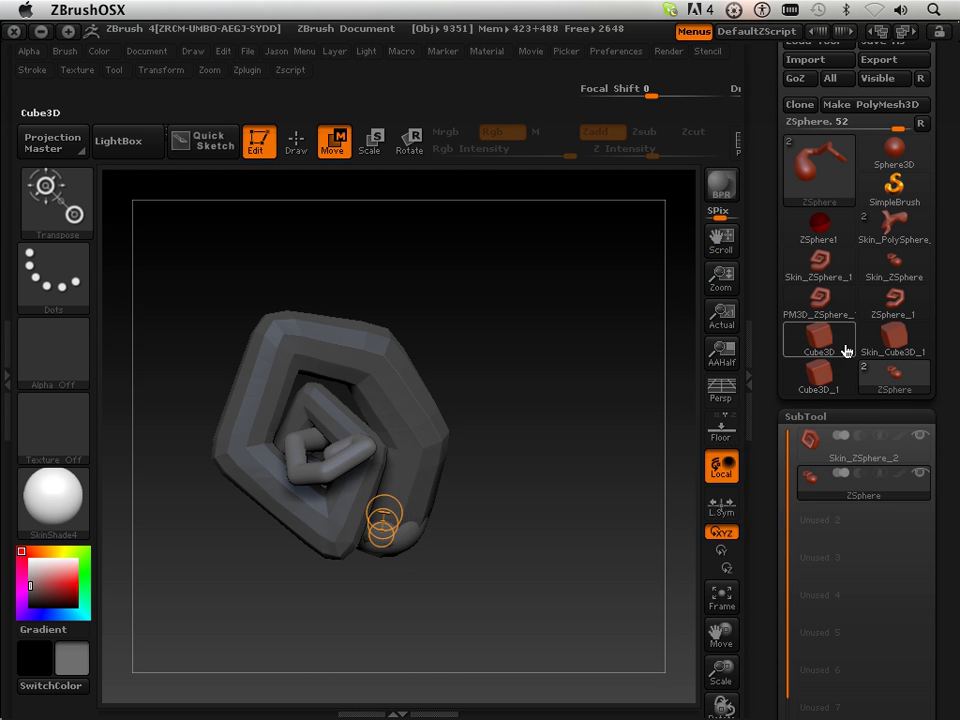
mouse_move(873, 328)
mouse_move(903, 285)
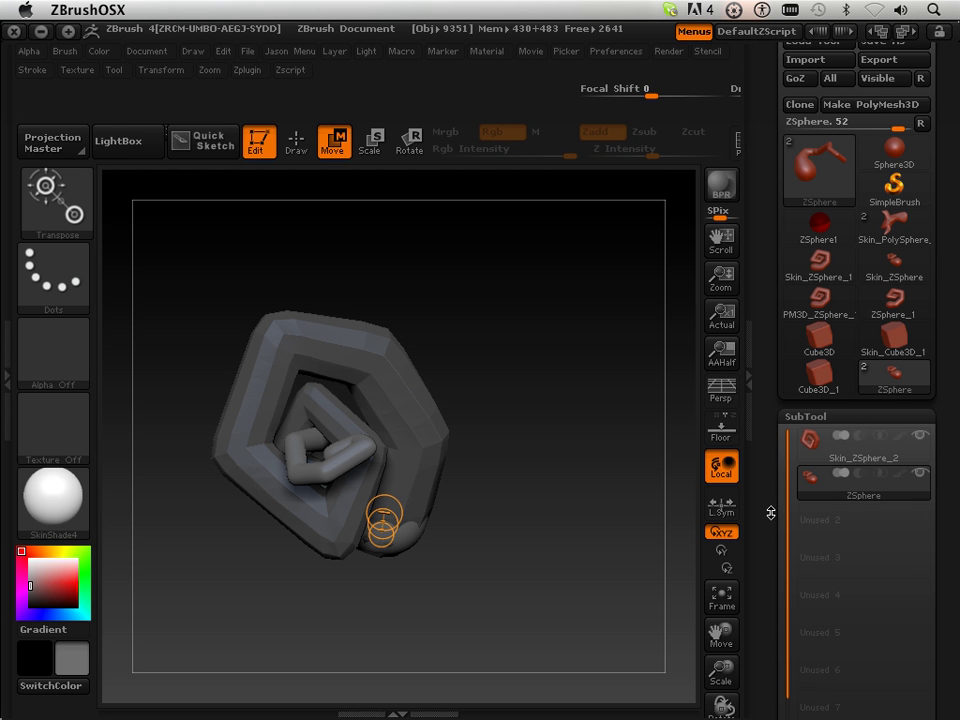
left_click_drag(786, 480, 840, 330)
left_click(859, 303)
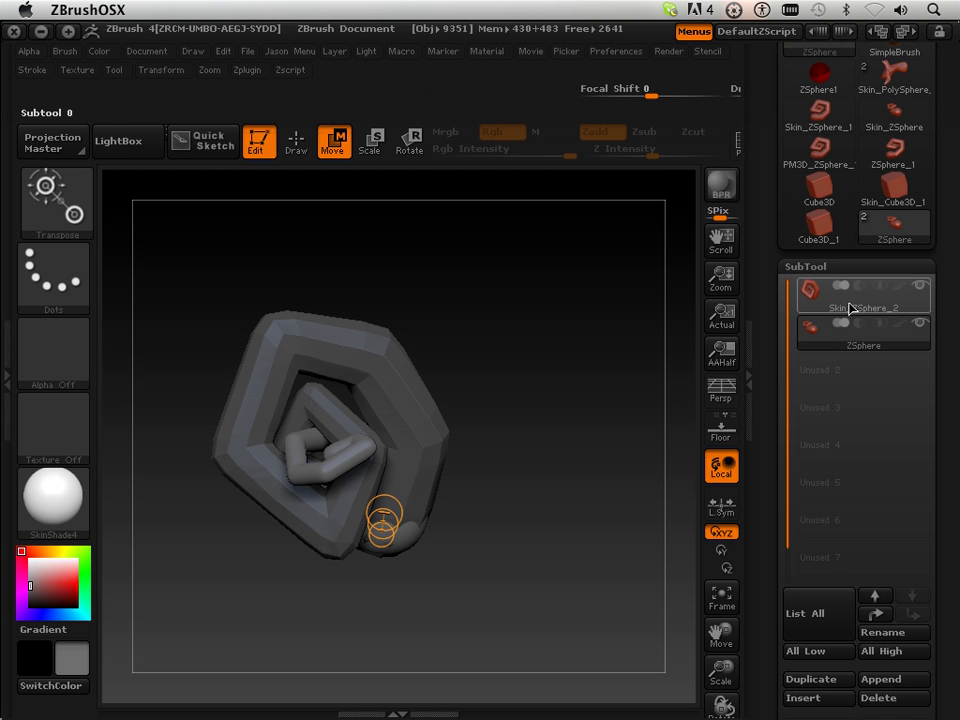
left_click_drag(770, 600, 774, 437)
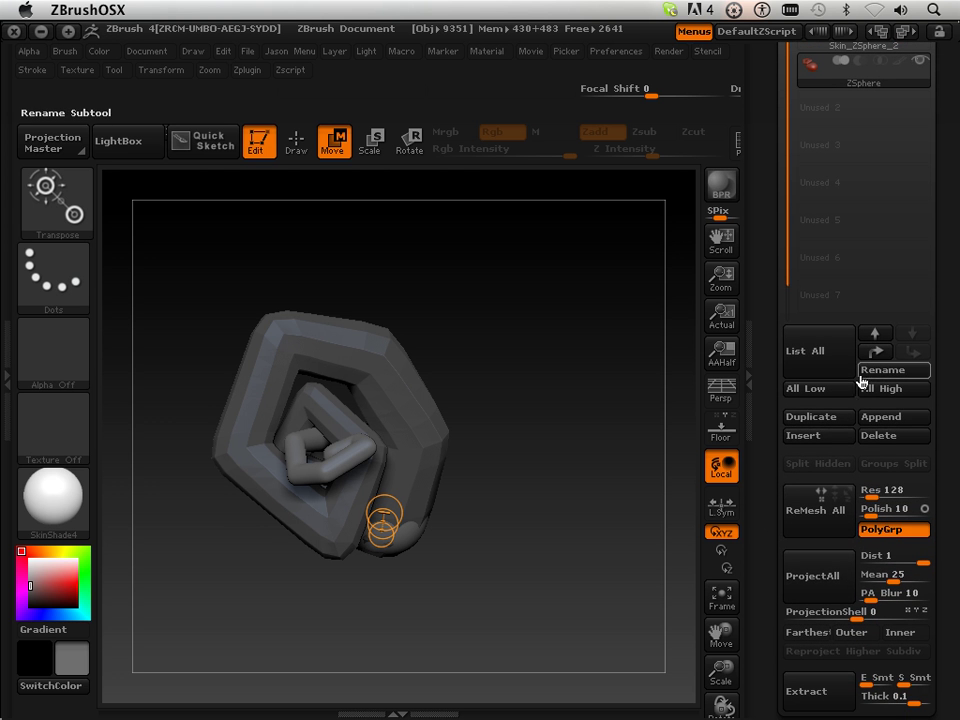
left_click(884, 418)
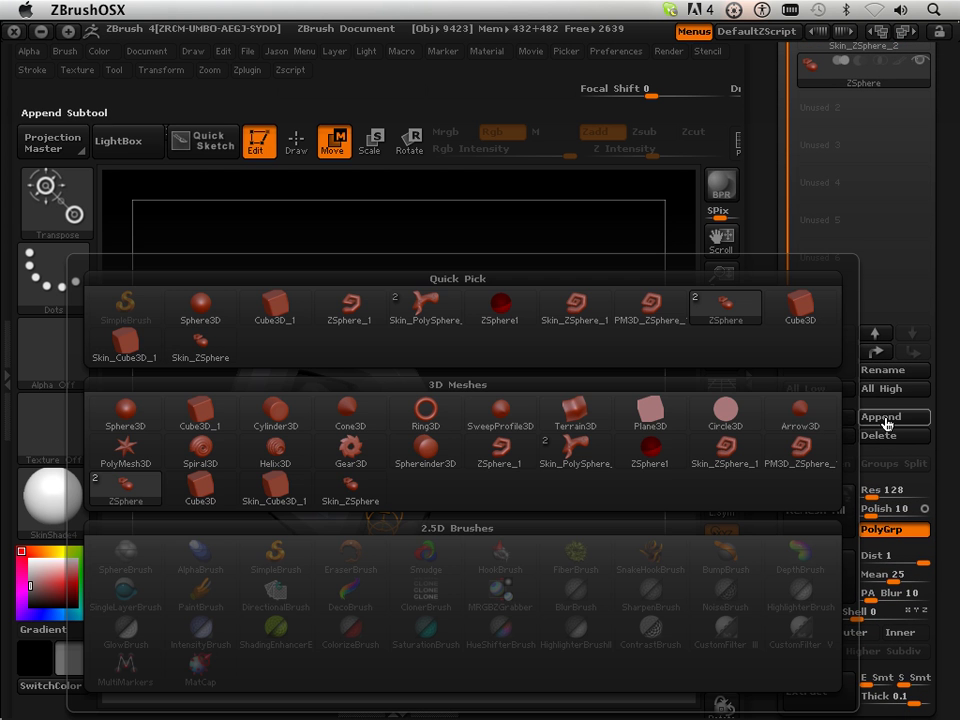
left_click(214, 359)
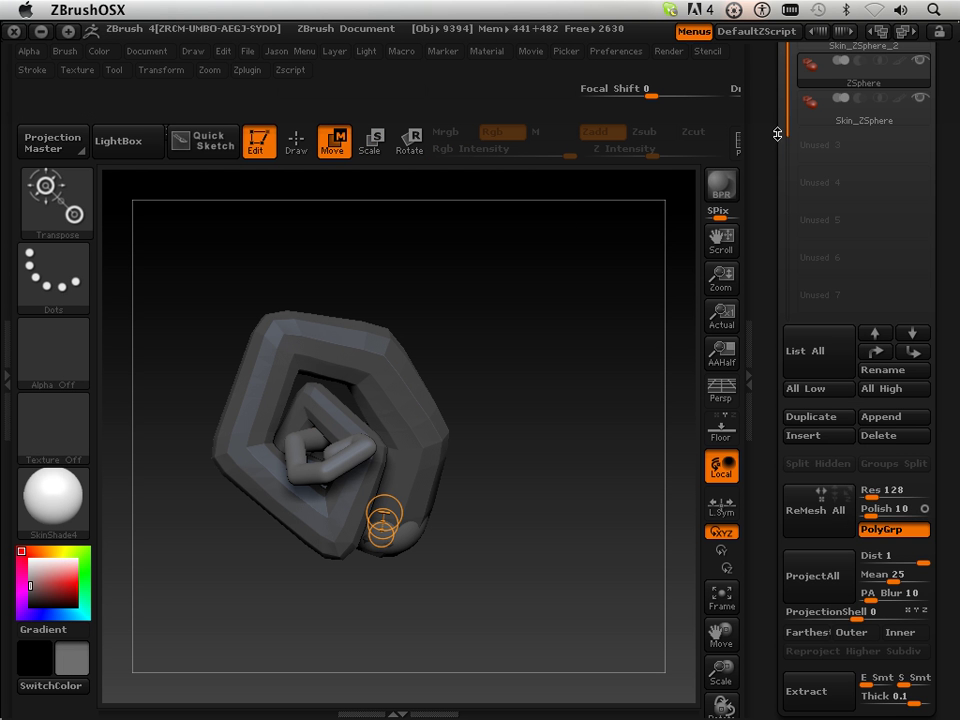
- Hide the original ZSphere subtool and delete it, accepting the non-undoable operation
left_click_drag(777, 134, 783, 254)
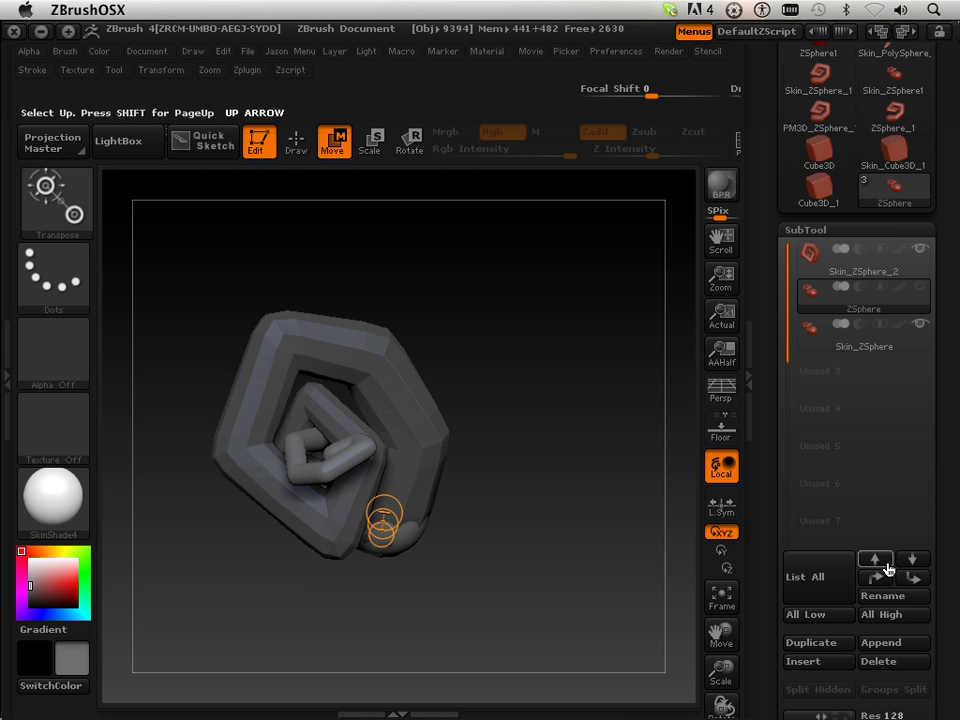
left_click(879, 663)
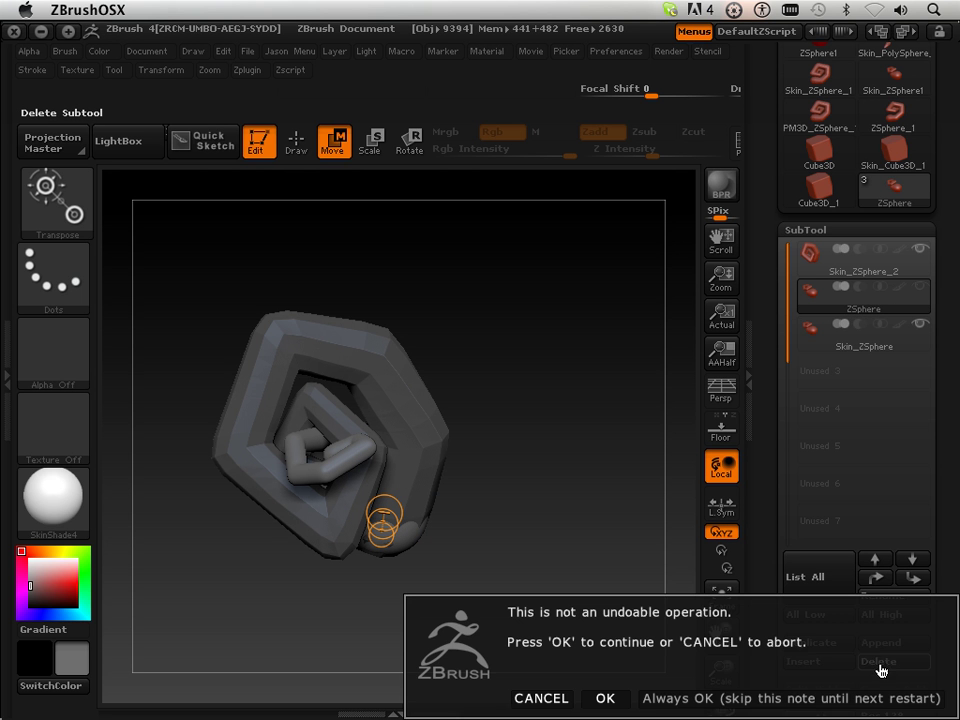
left_click(610, 697)
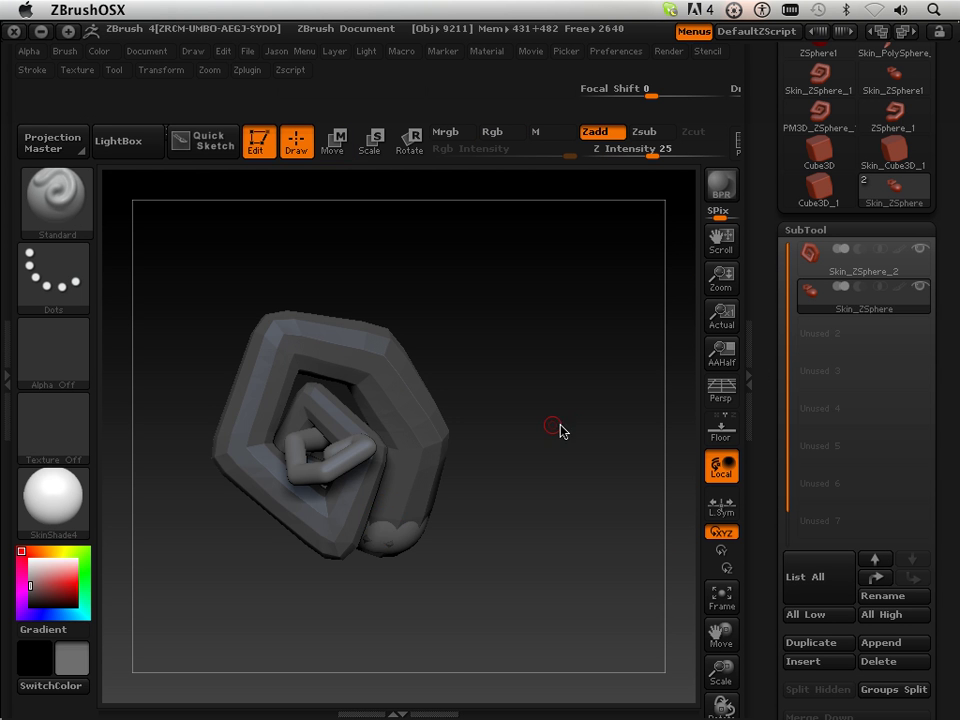
- Select the Skin_ZSphere_2 subtool and set its subdivision level to 5
left_click_drag(559, 430, 442, 452)
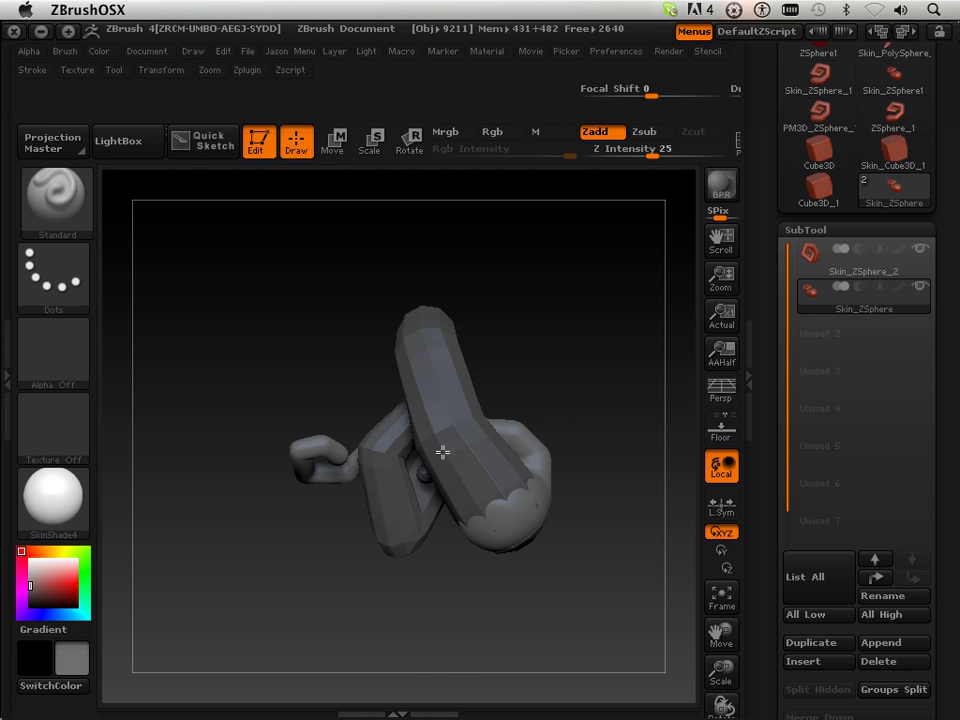
left_click(843, 270)
left_click(843, 290)
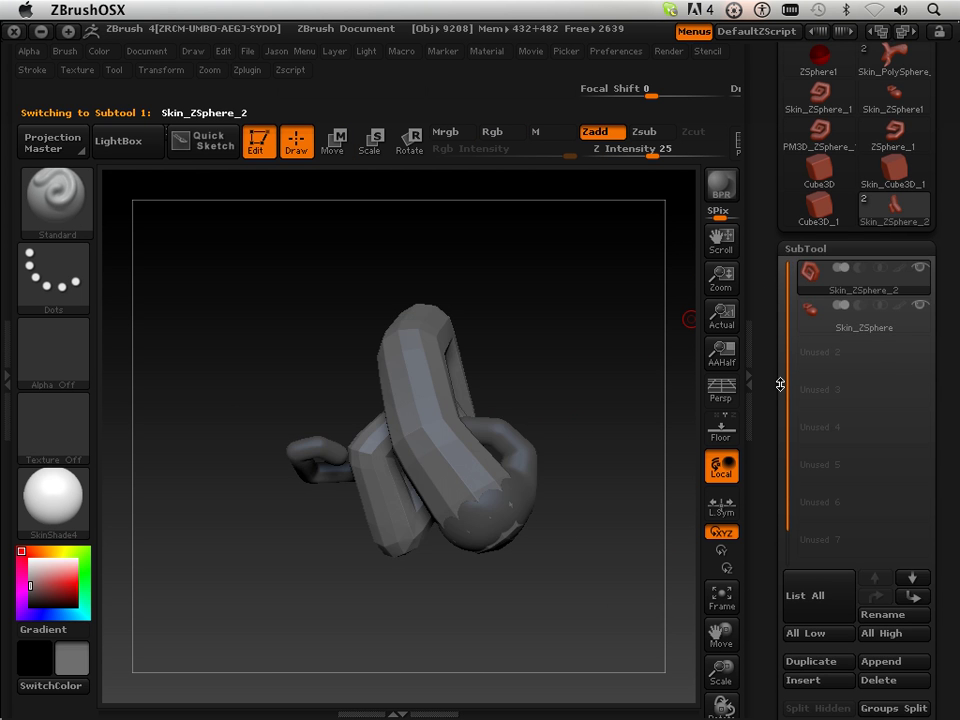
left_click_drag(780, 386, 771, 106)
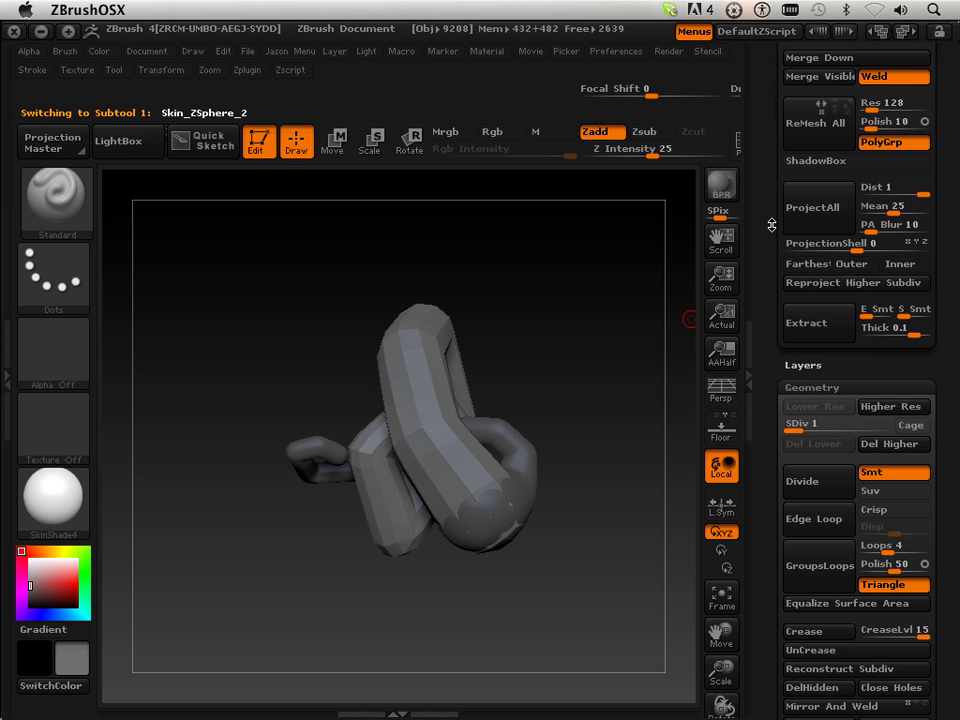
left_click(795, 427)
type("5")
key("Return")
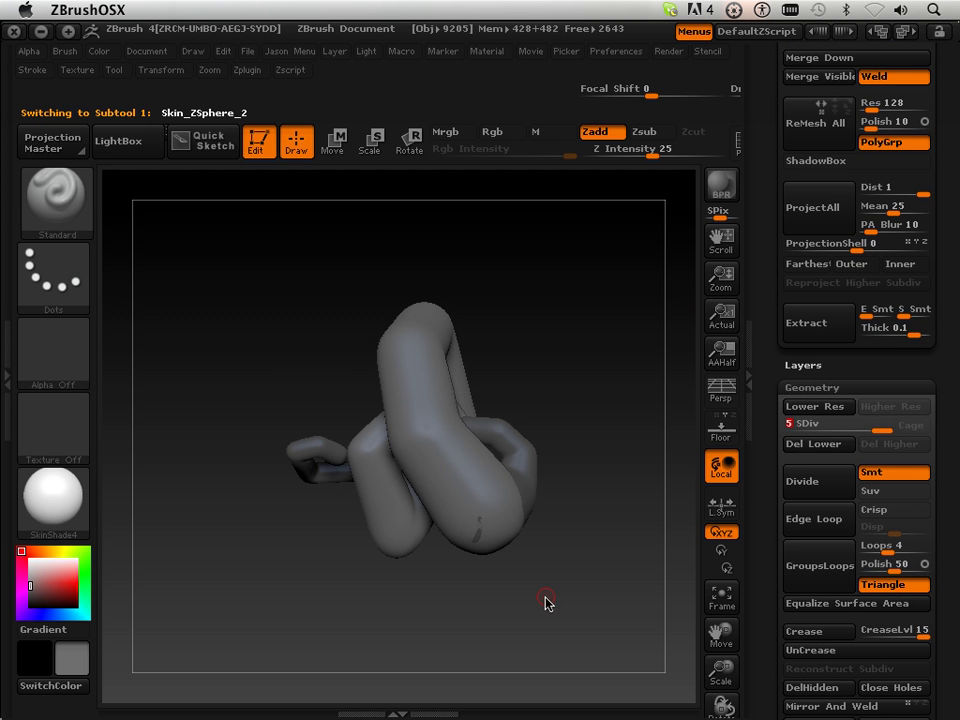
- Inspect how the two smoothed meshes intersect from several sides and close up, and undo the stray brush stroke
left_click_drag(549, 602, 579, 354)
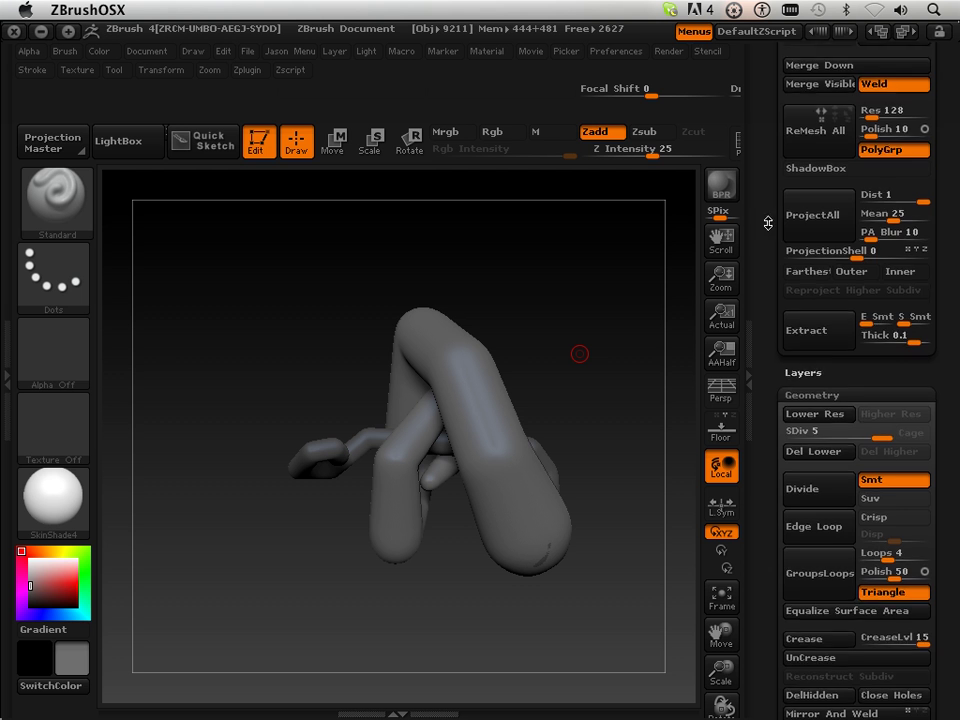
left_click_drag(765, 161, 788, 392)
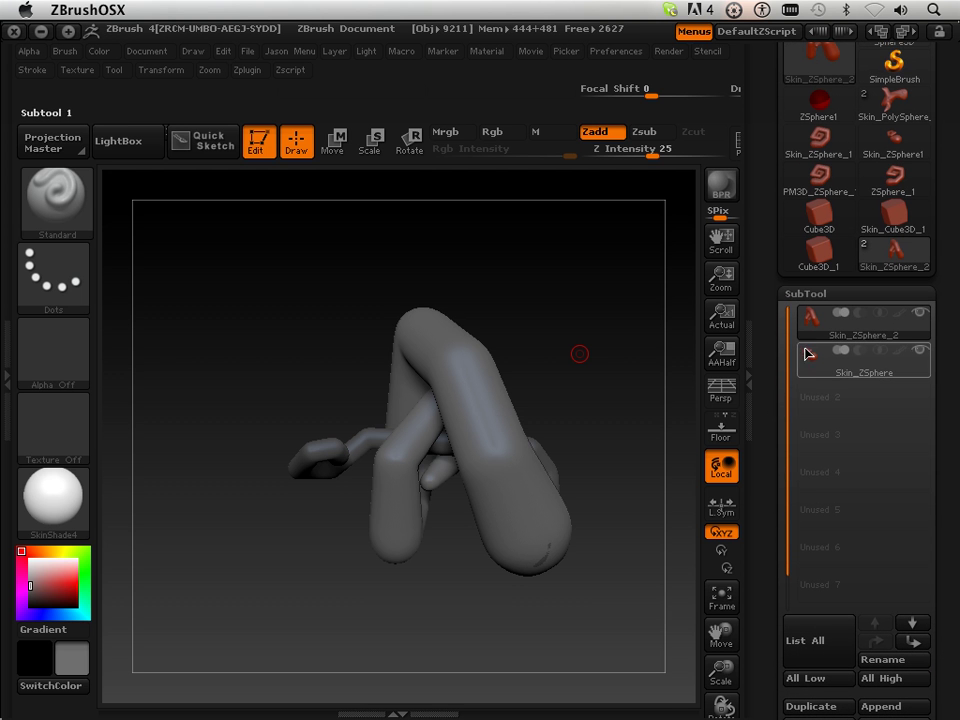
left_click_drag(690, 430, 681, 381)
left_click_drag(628, 431, 274, 287)
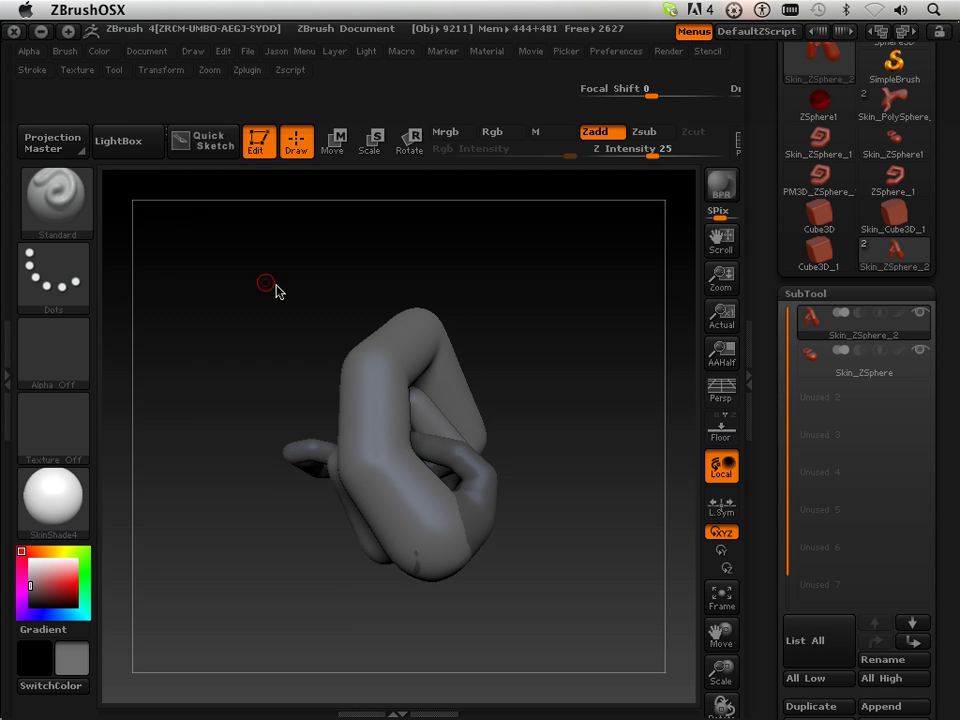
mouse_move(564, 478)
left_mouse_down()
mouse_move(564, 507)
mouse_move(355, 537)
left_mouse_up()
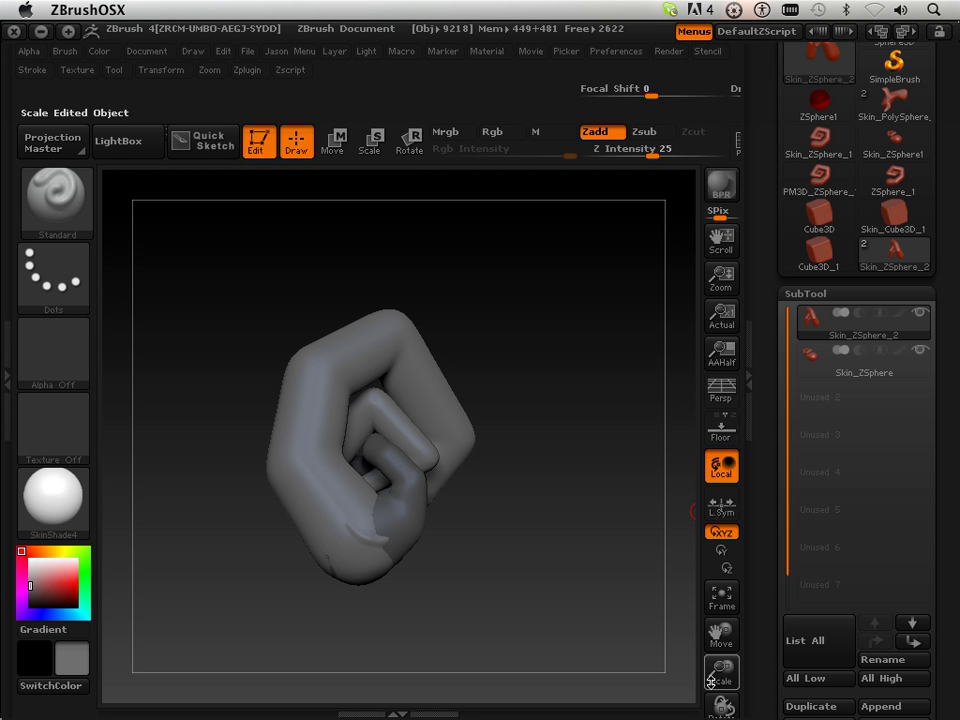
left_click_drag(720, 665, 708, 714)
left_click_drag(720, 668, 514, 597)
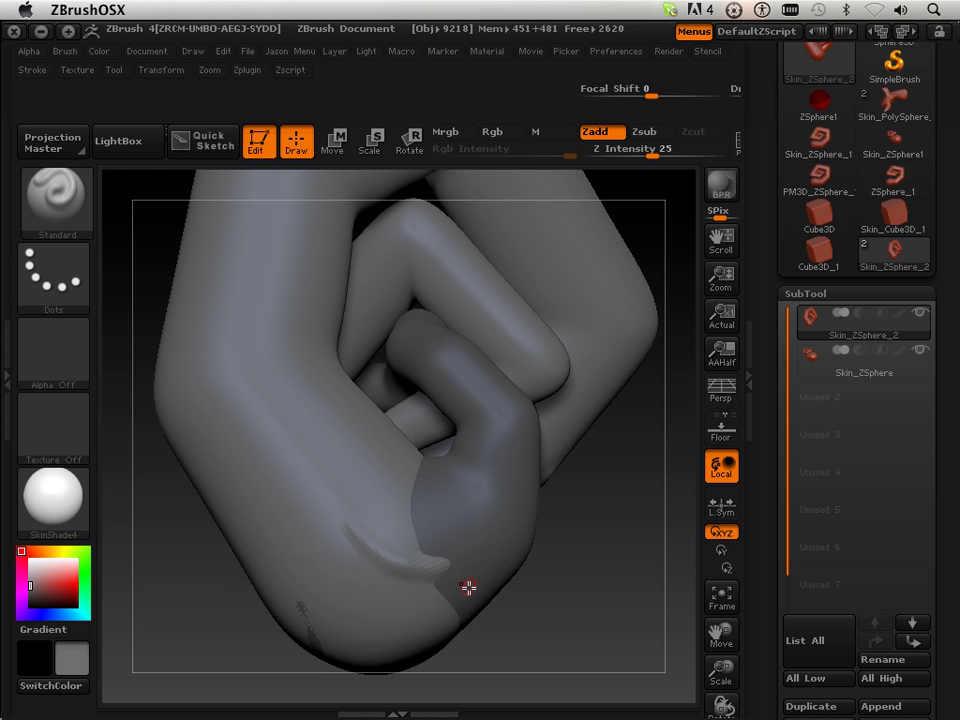
key("ctrl+z")
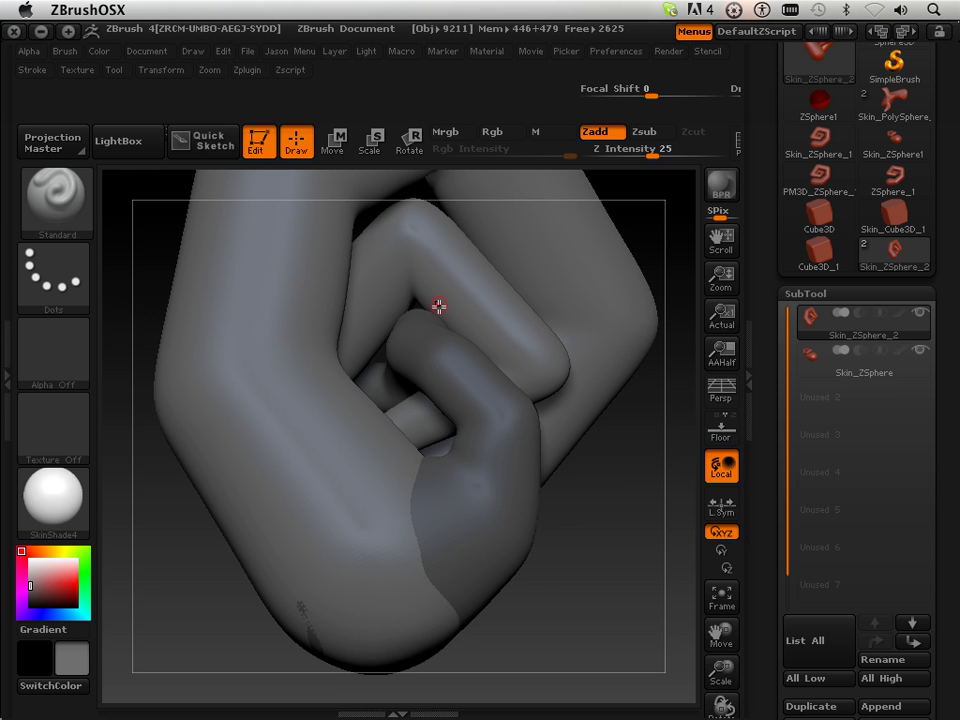
- Hide the Skin_ZSphere subtool to inspect the coiled Skin_ZSphere_2 mesh alone, and show it again beside the coil
left_click(919, 350)
left_click_drag(643, 549, 330, 378)
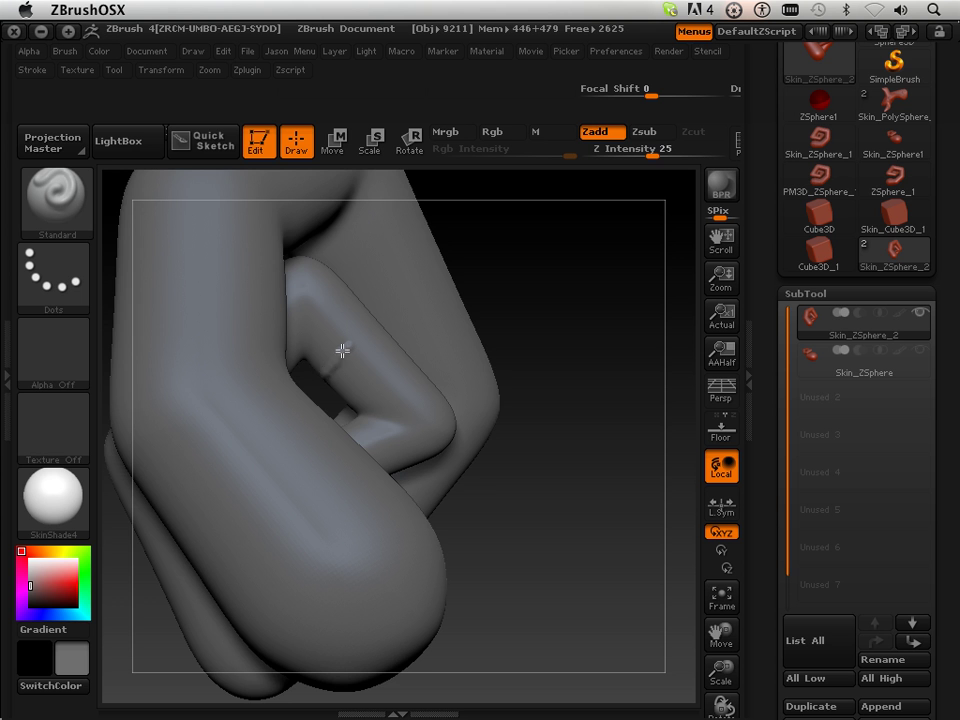
left_click_drag(594, 540, 786, 431)
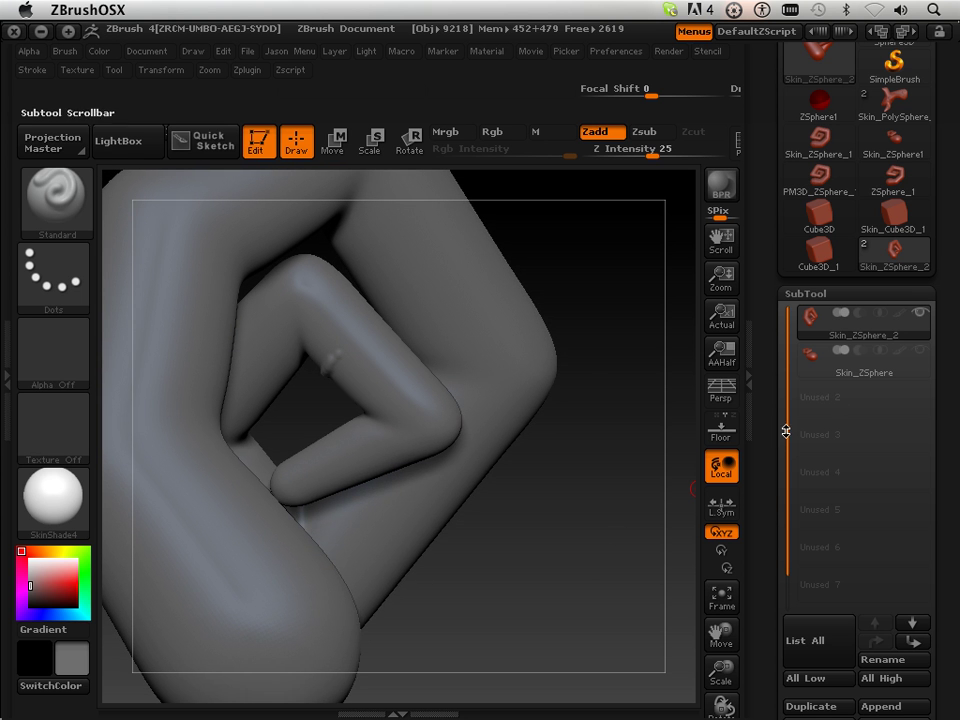
left_click(918, 351)
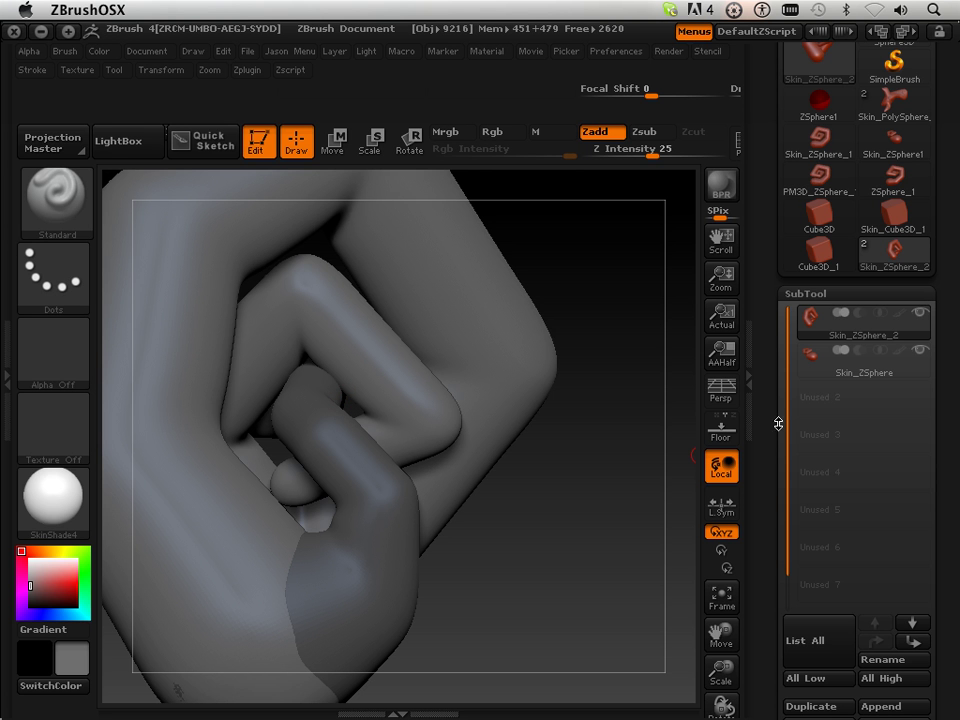
left_click_drag(722, 697, 681, 618)
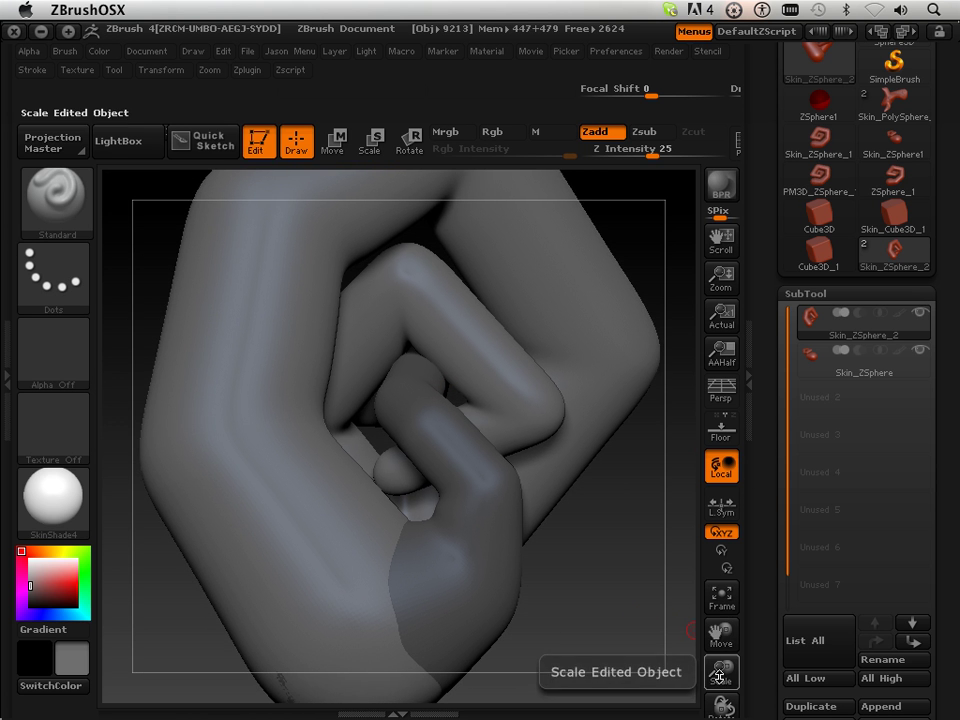
left_click_drag(721, 670, 713, 626)
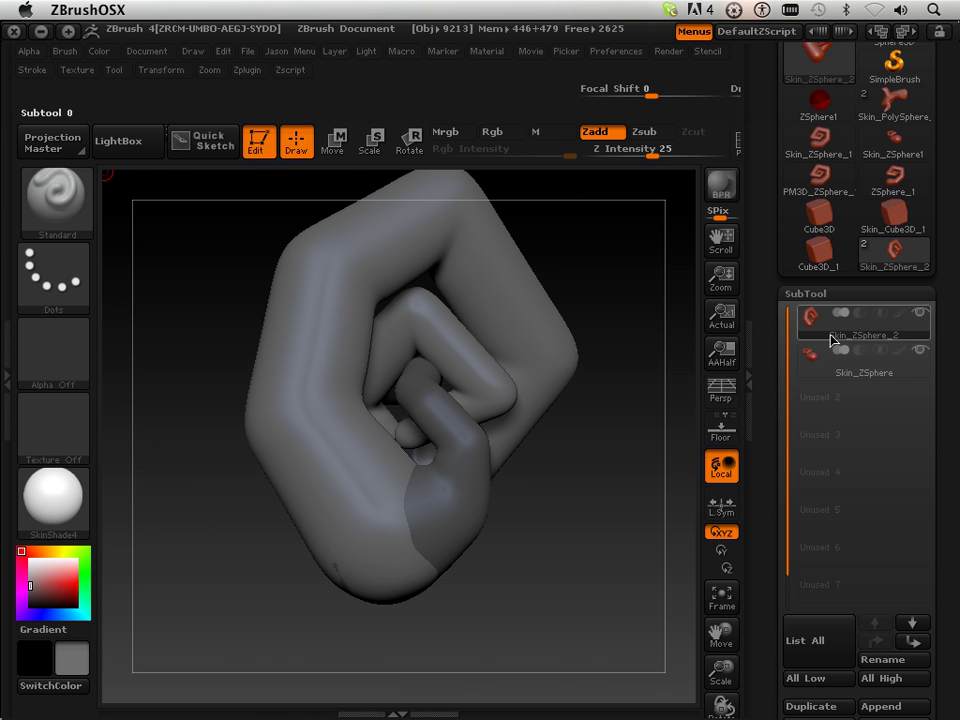
- Check the polygon counts of the Skin_ZSphere_2 and Skin_ZSphere subtools and view where the meshes overlap
mouse_move(833, 322)
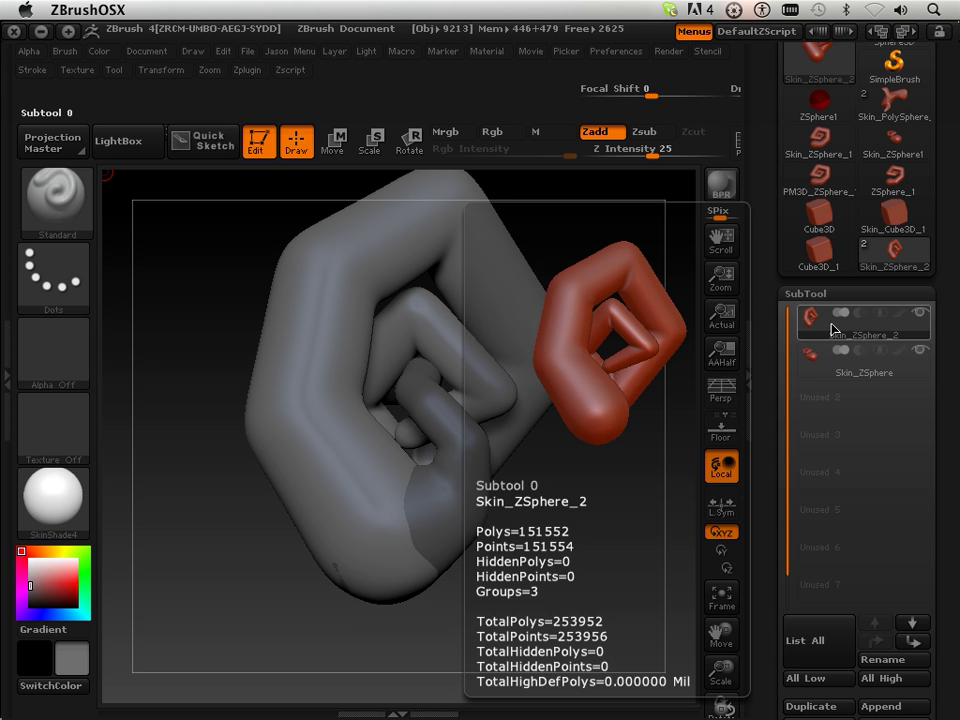
mouse_move(838, 373)
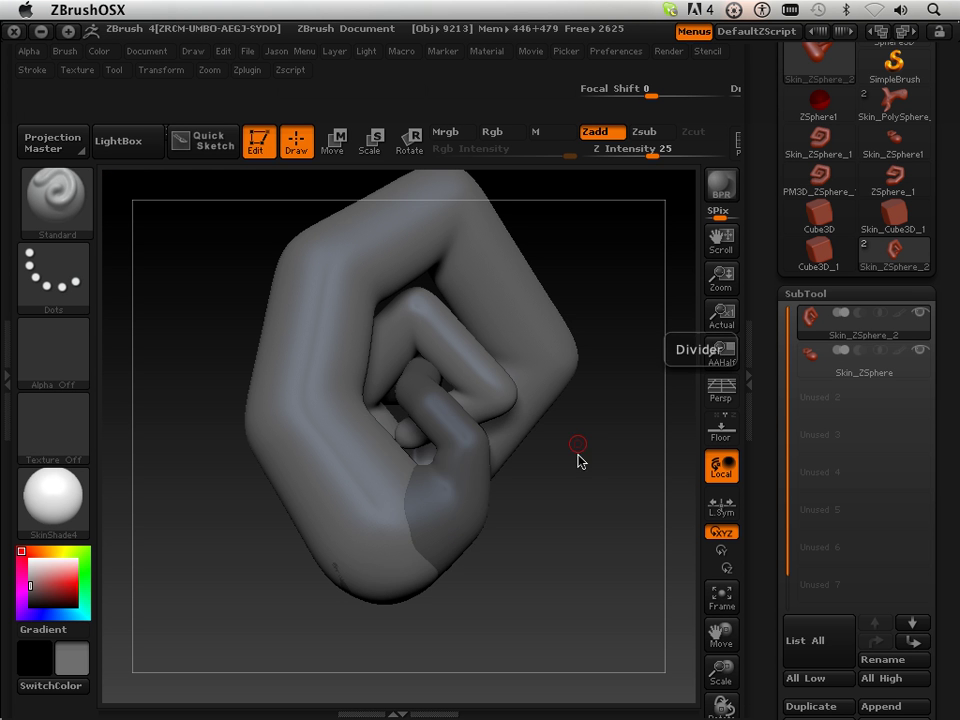
left_click_drag(578, 456, 594, 507)
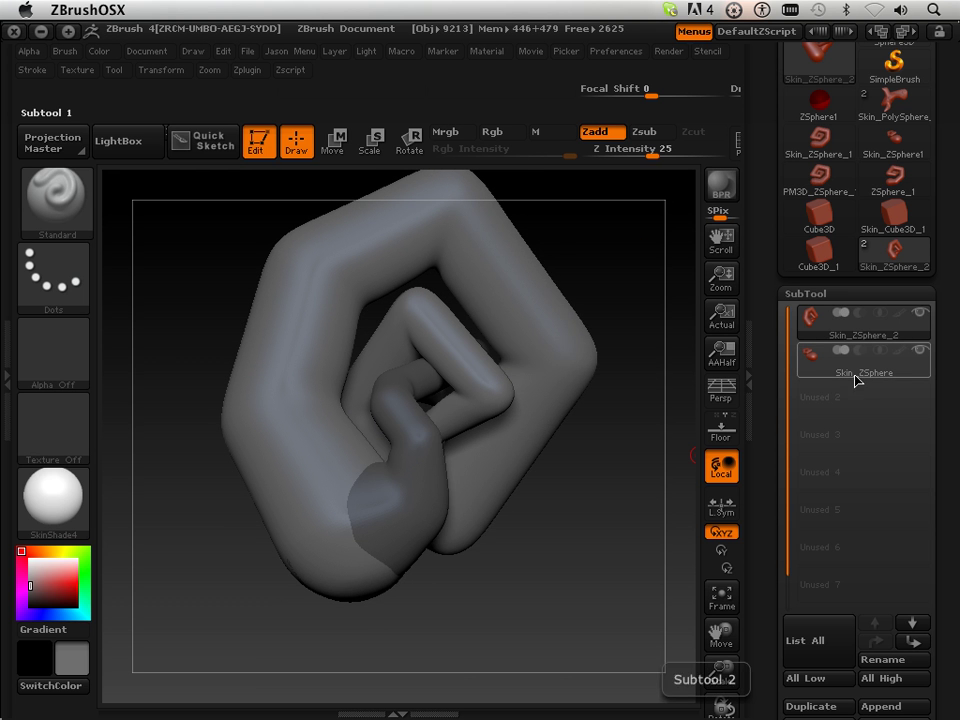
mouse_move(848, 374)
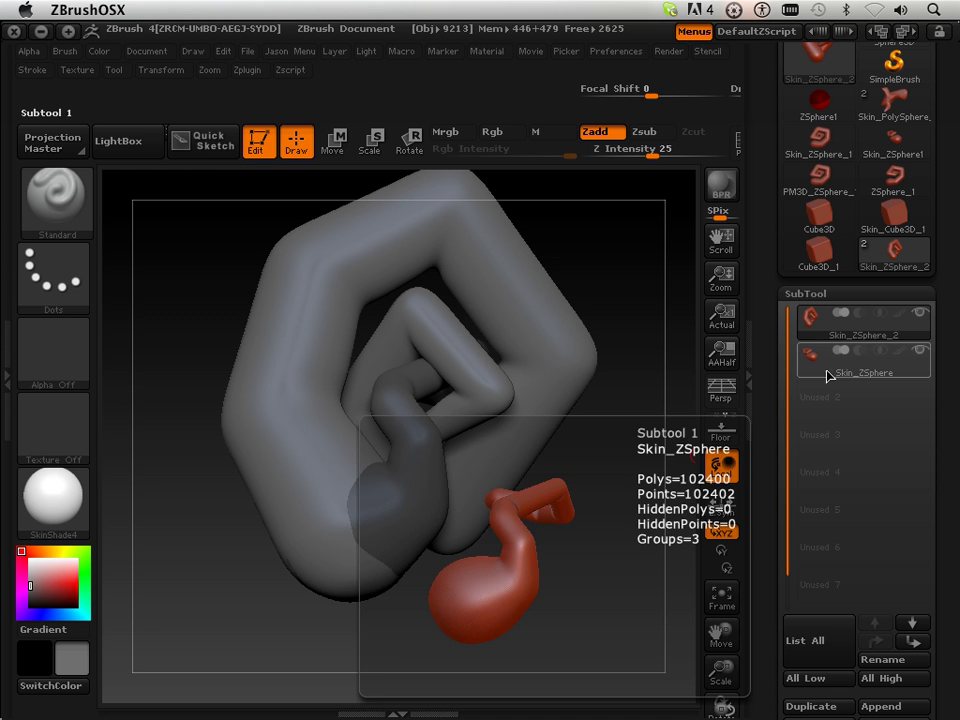
left_click_drag(589, 531, 572, 530)
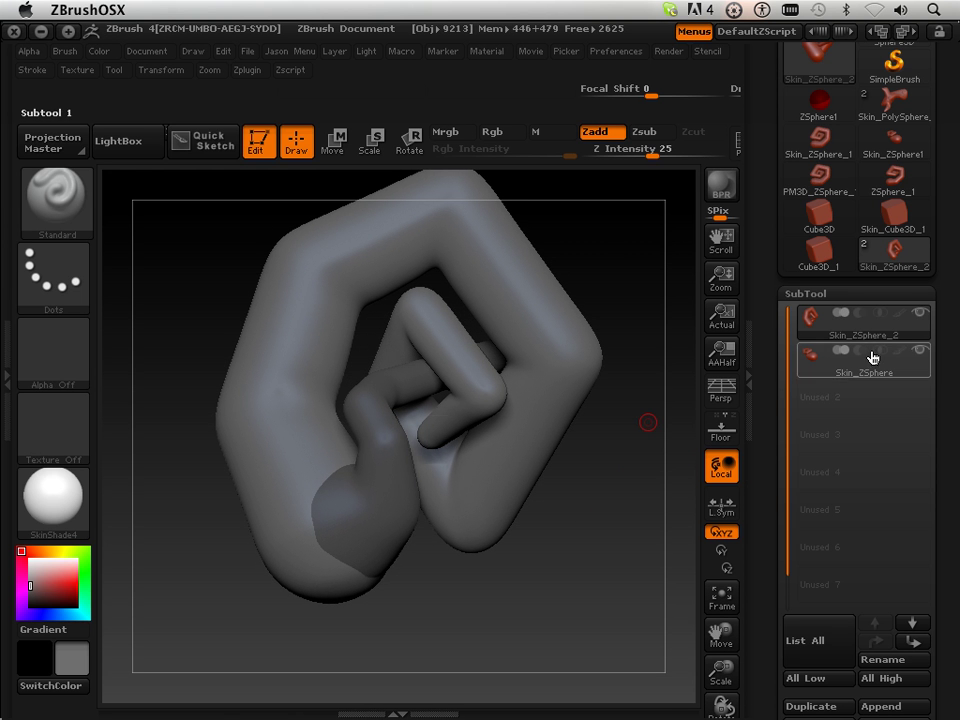
- Merge Skin_ZSphere_2 down with the Skin_ZSphere subtool, accepting the non-undoable operation
left_click_drag(769, 409, 768, 376)
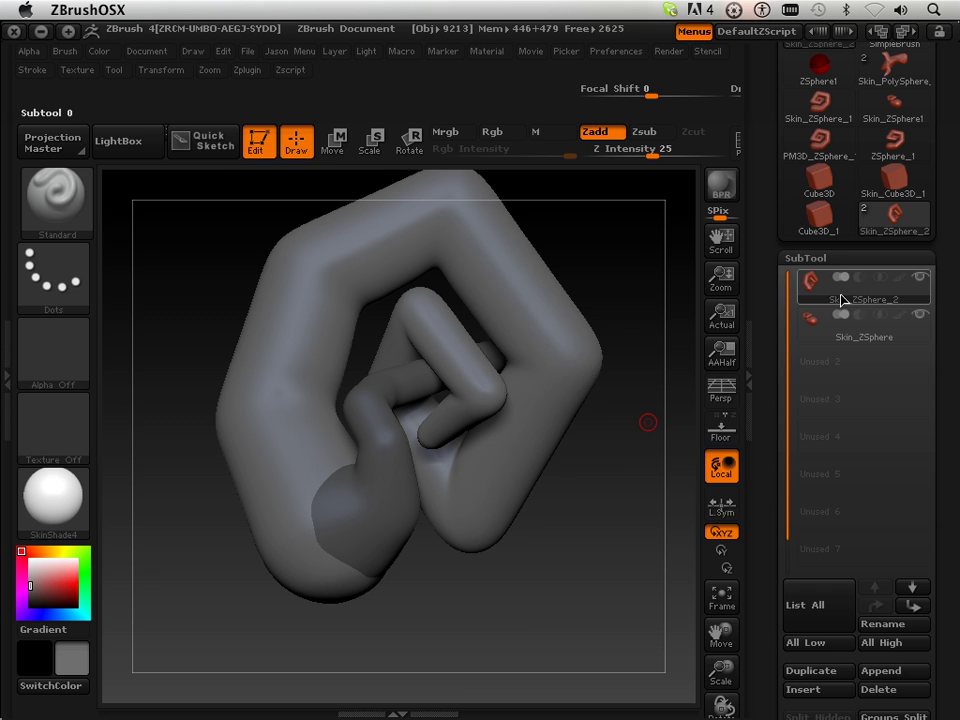
scroll(772, 520, "down", 5)
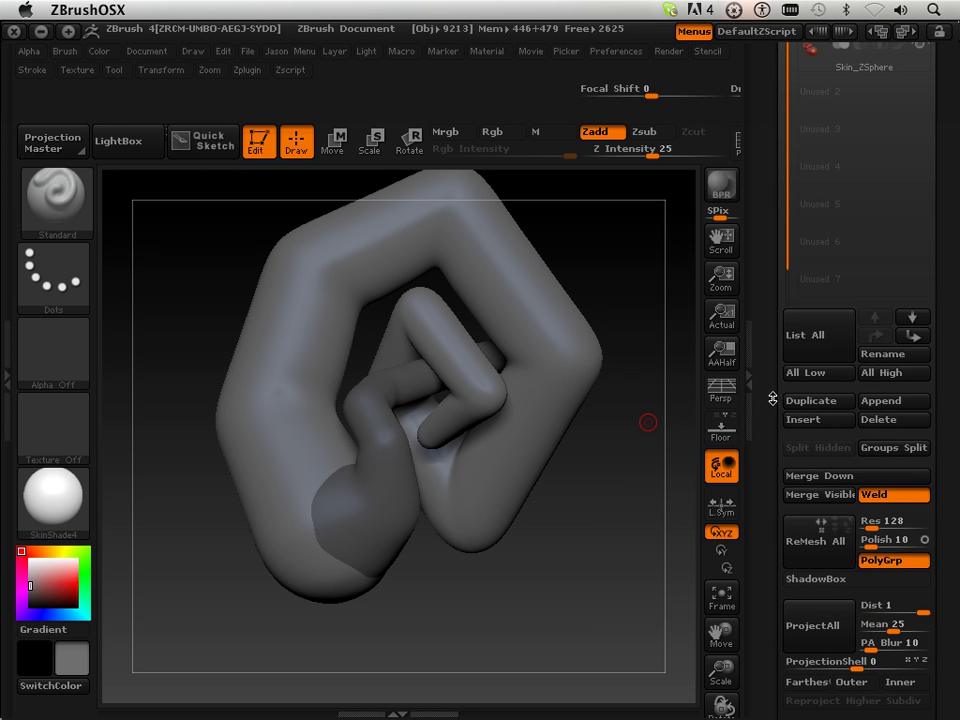
left_click(806, 477)
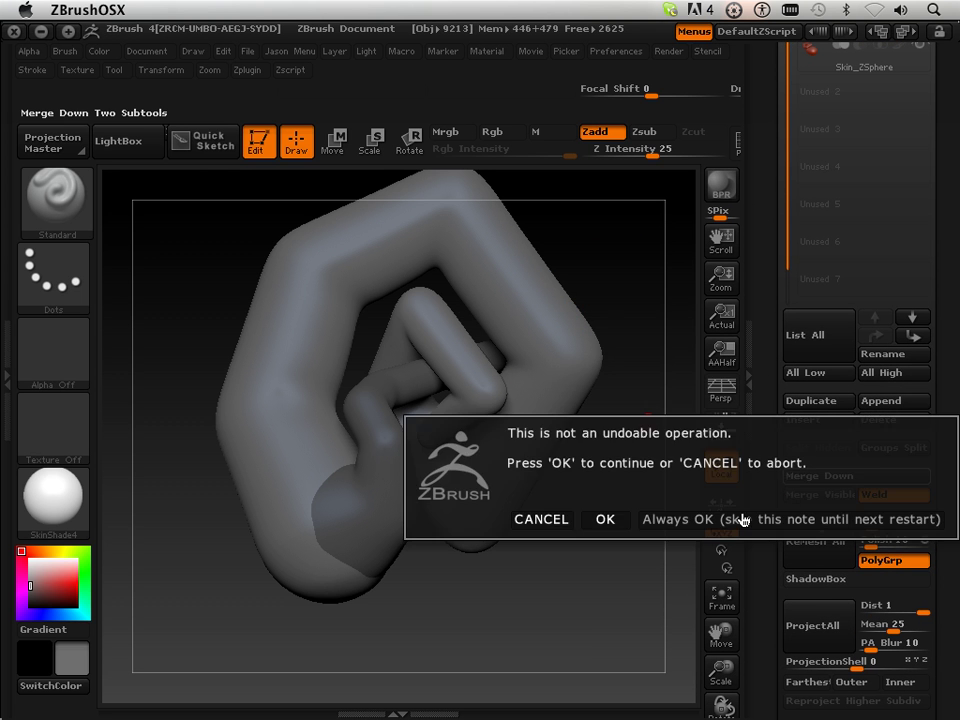
left_click(617, 522)
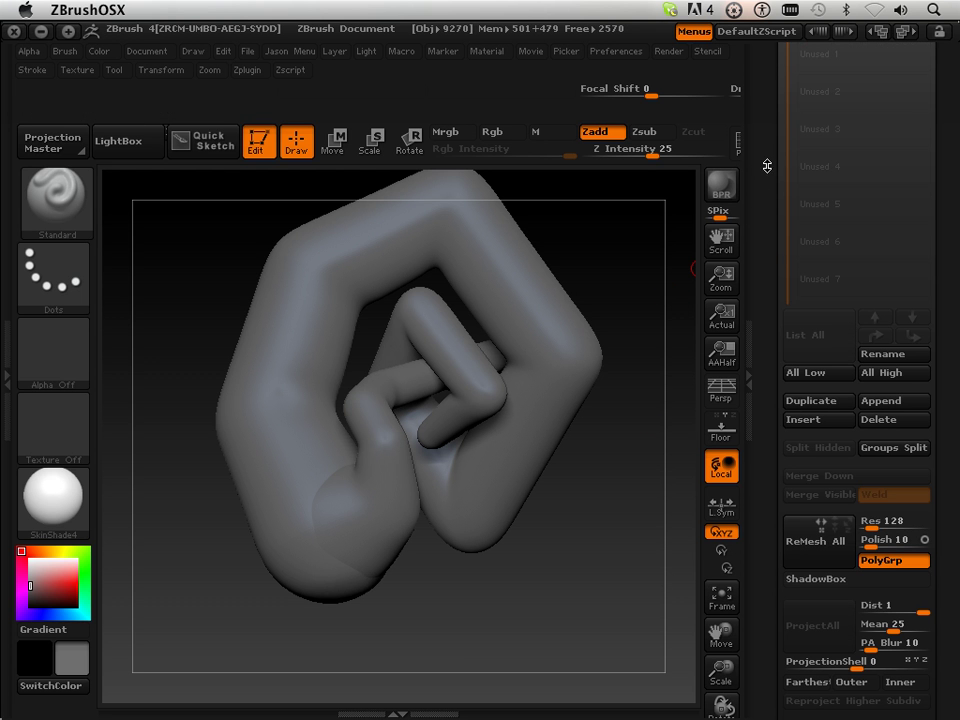
- Sculpt a short Standard brush stroke across the seam of the merged meshes and smooth the area around it
left_click_drag(767, 166, 762, 297)
left_click_drag(445, 620, 382, 527)
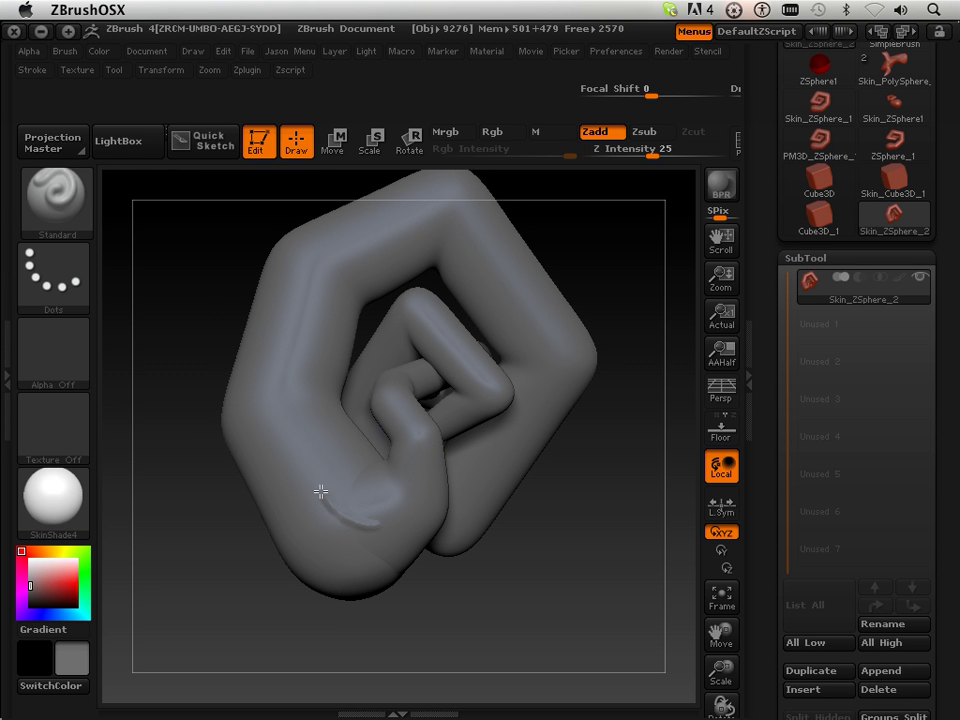
left_click_drag(380, 595, 391, 587)
key("shift")
mouse_move(397, 495)
left_mouse_down("shift")
mouse_move(396, 561)
mouse_move(396, 521)
left_mouse_up("shift")
key("shift")
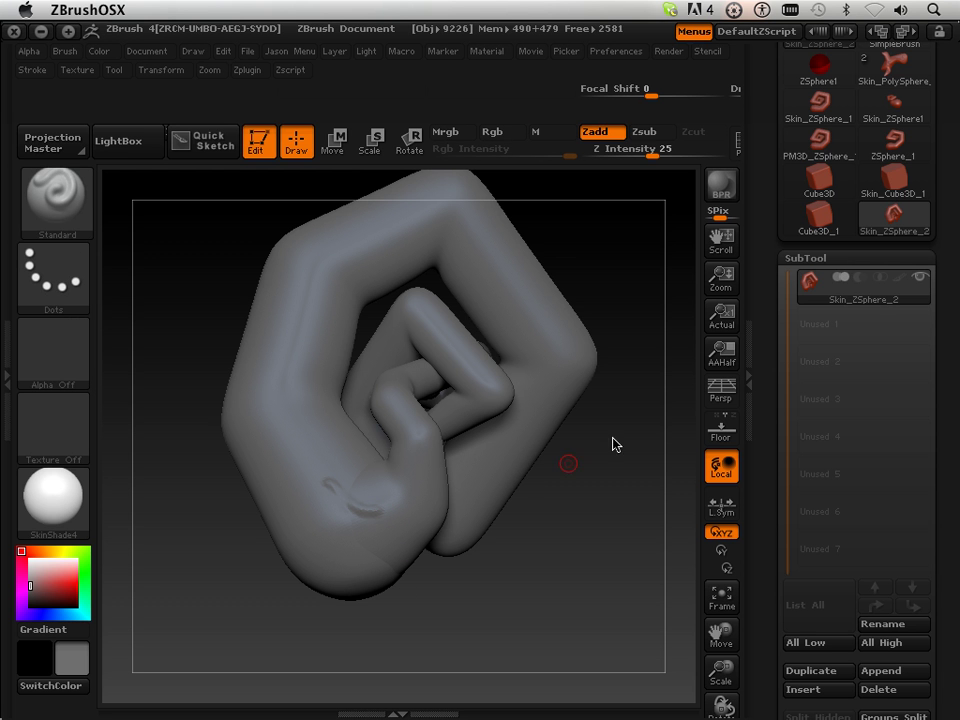
- Show the polyframe and assign polygroups by topology continuity with Auto Groups
left_click(735, 145)
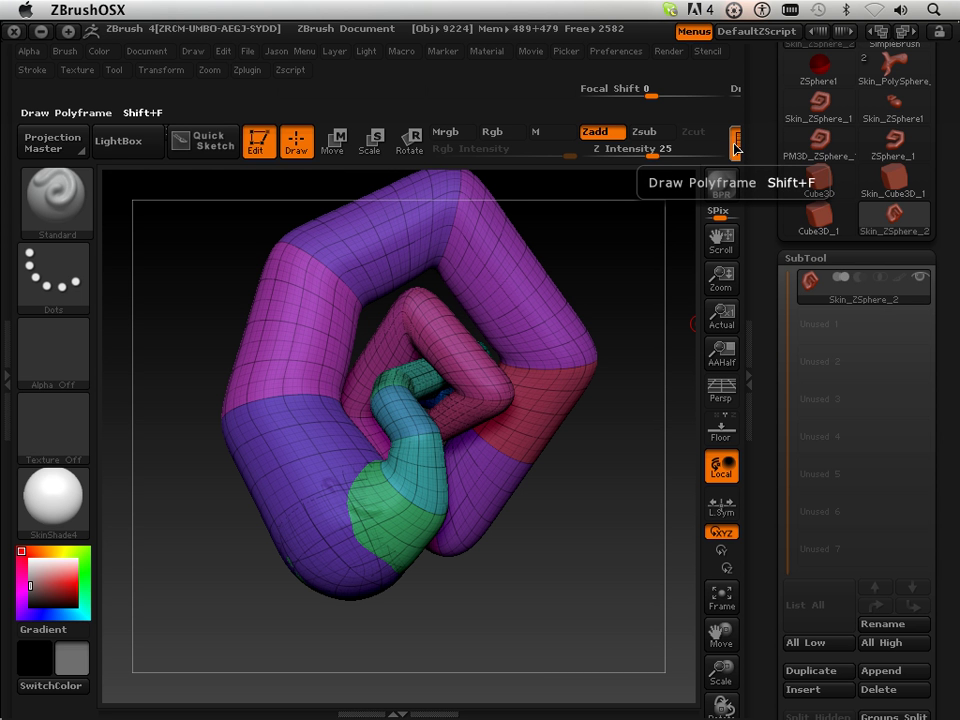
left_click_drag(769, 454, 765, 115)
left_click(801, 425)
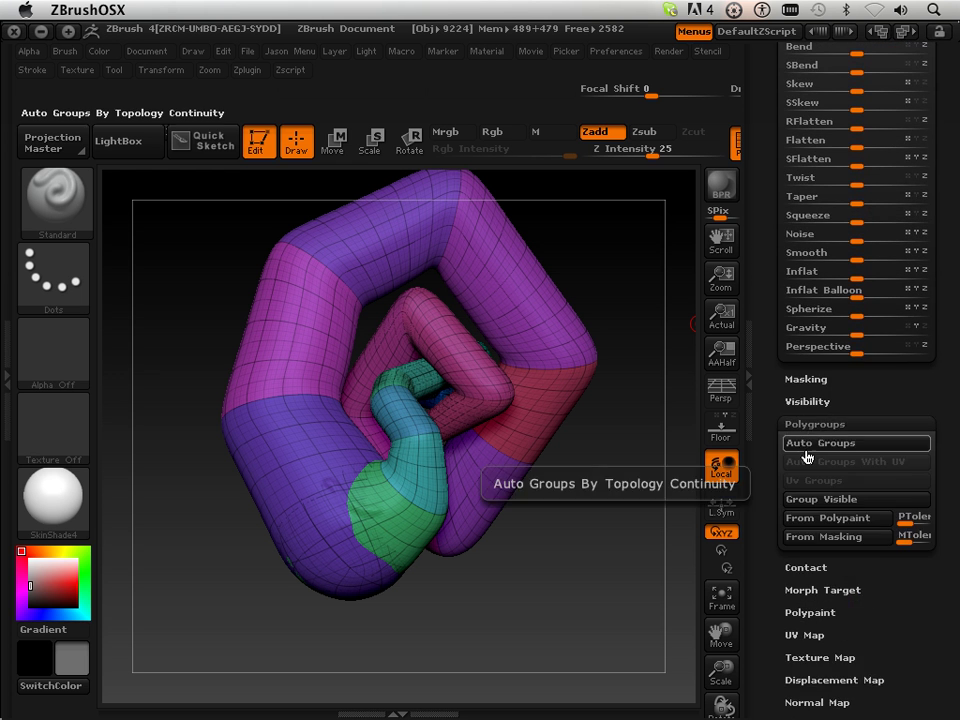
left_click(786, 447)
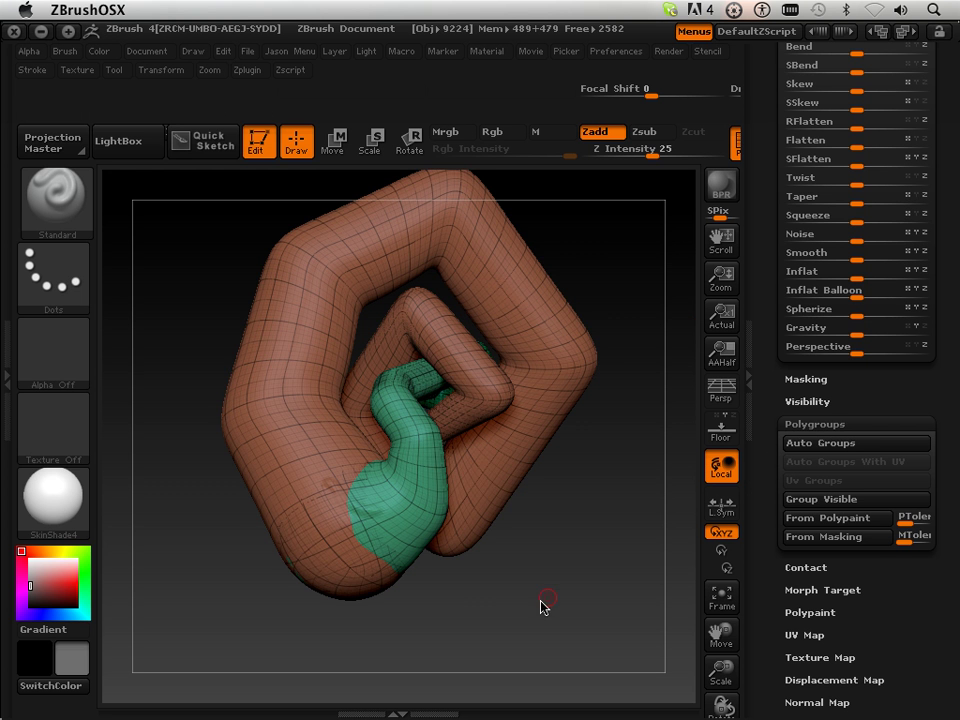
left_click_drag(540, 606, 382, 404)
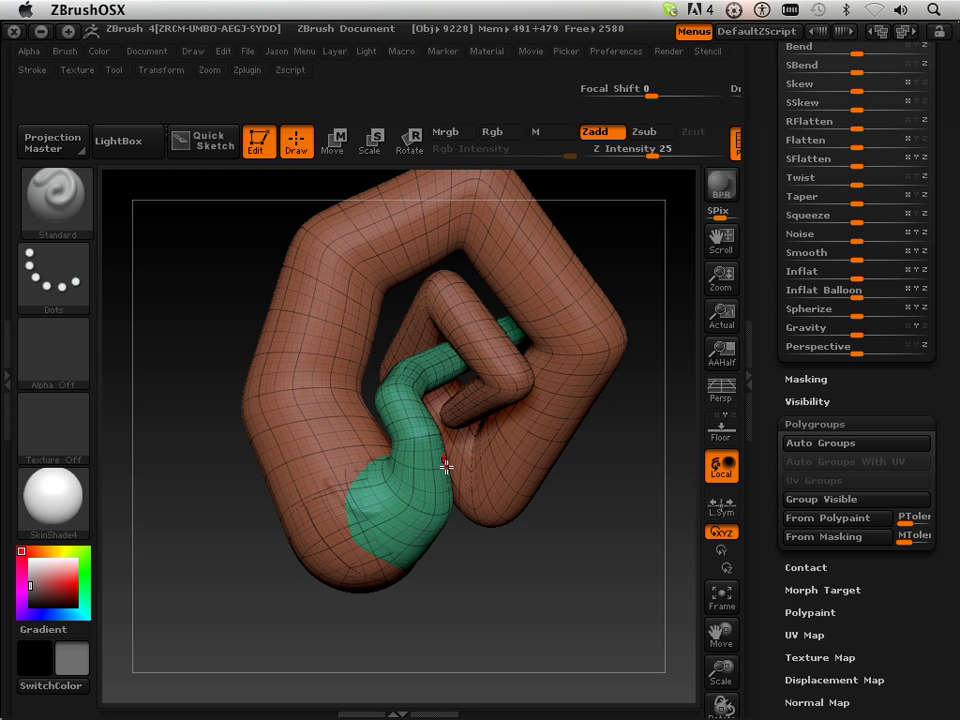
- Isolate the green threaded polygroup to examine it from another side, and unhide the rest of the mesh
left_click(422, 510, "ctrl+shift")
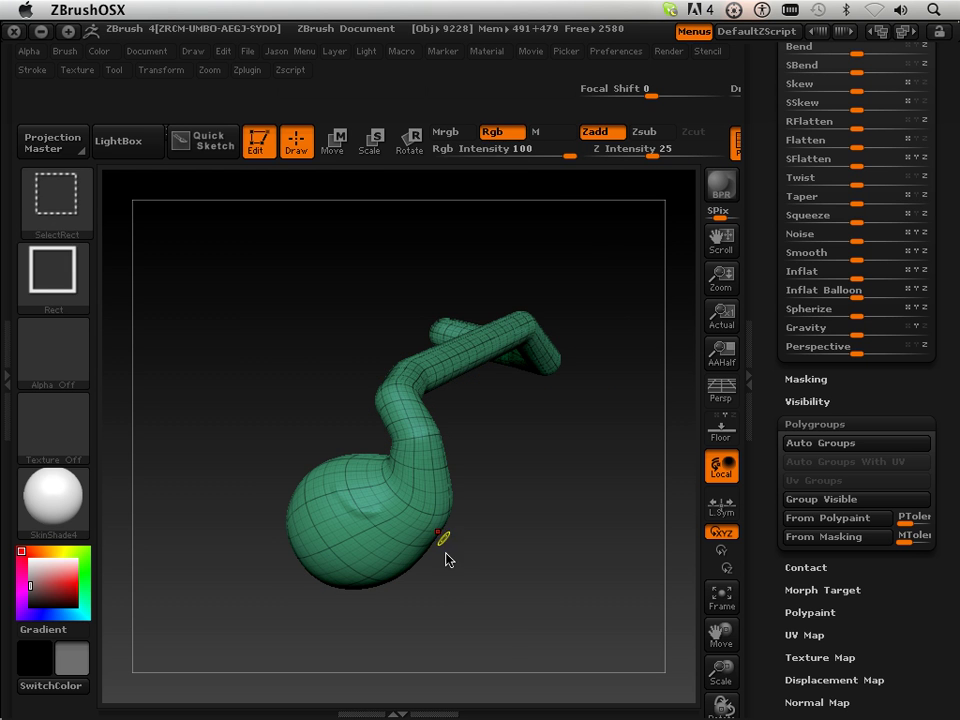
mouse_move(455, 600)
left_mouse_down()
mouse_move(493, 589)
mouse_move(351, 484)
mouse_move(531, 515)
left_mouse_up()
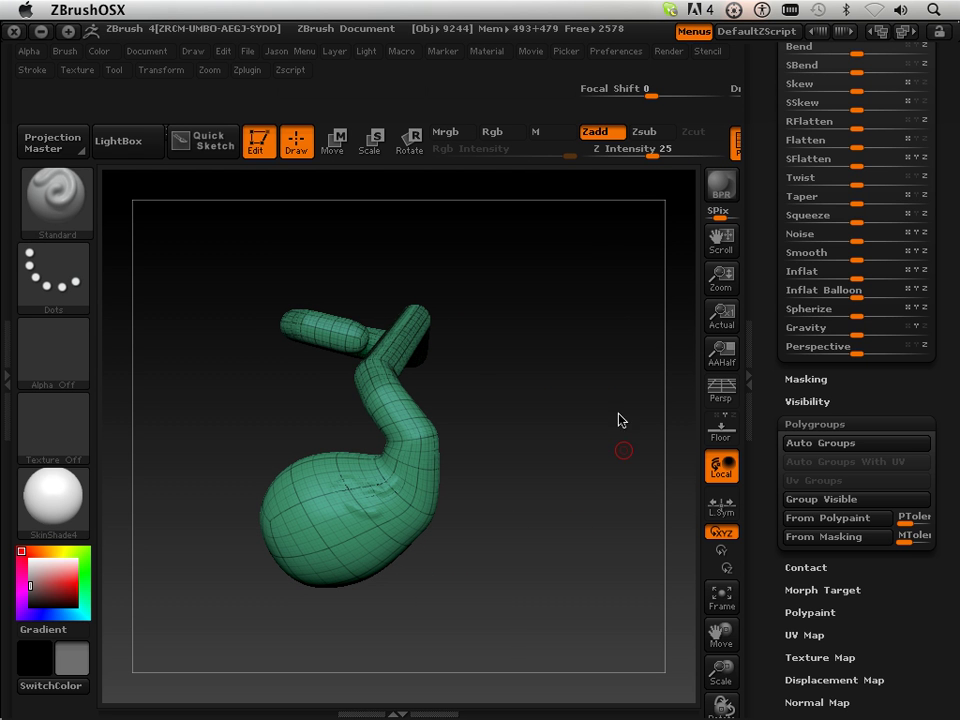
left_click(543, 577, "ctrl+shift")
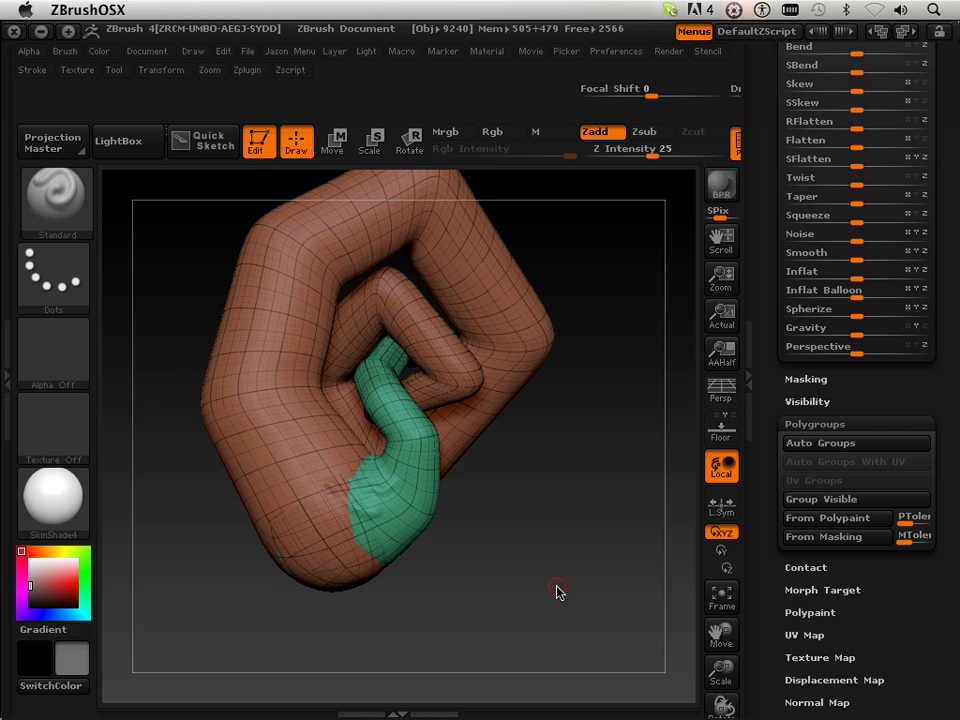
left_click_drag(557, 591, 514, 529)
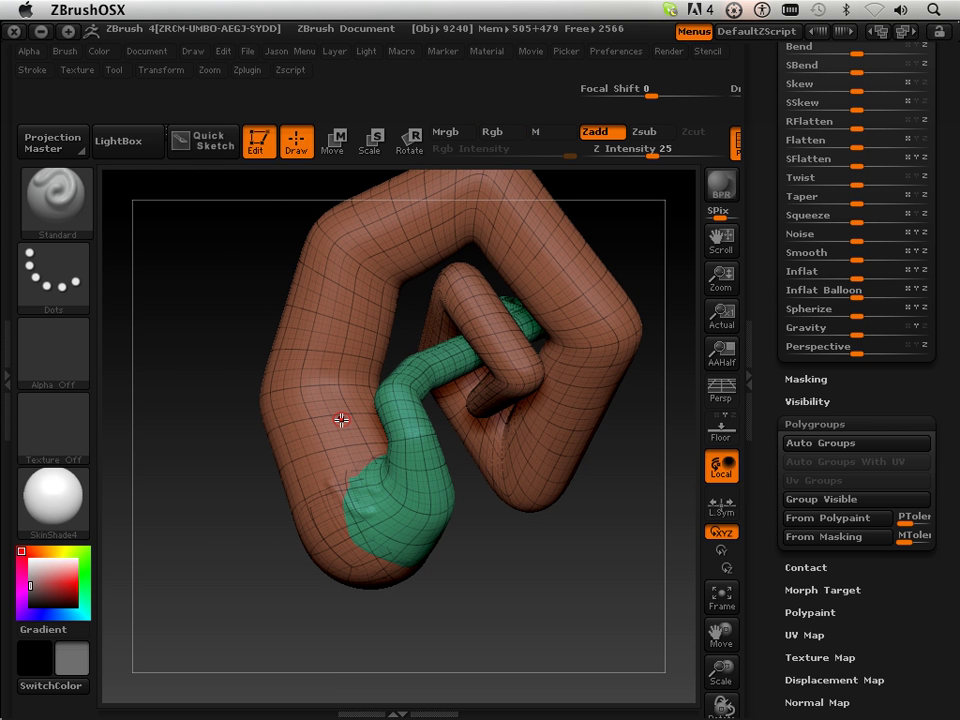
- Alternate the visibility between the coil polygroup and the green polygroup to check that each can be isolated
key("ctrl+shift")
left_click(334, 343, "ctrl+shift")
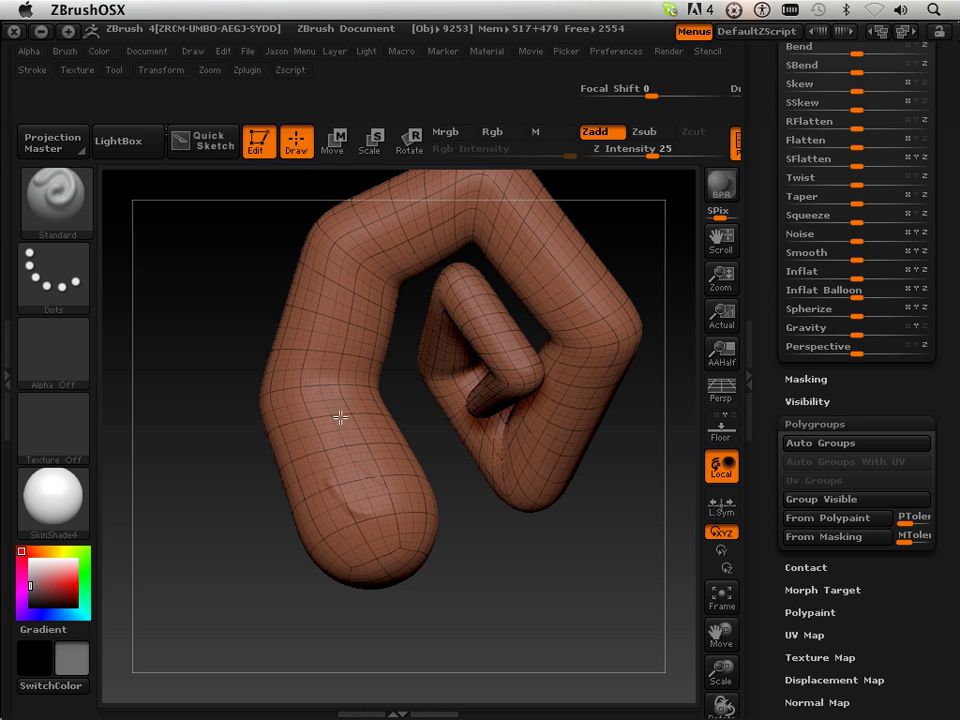
left_click(402, 528, "ctrl+shift")
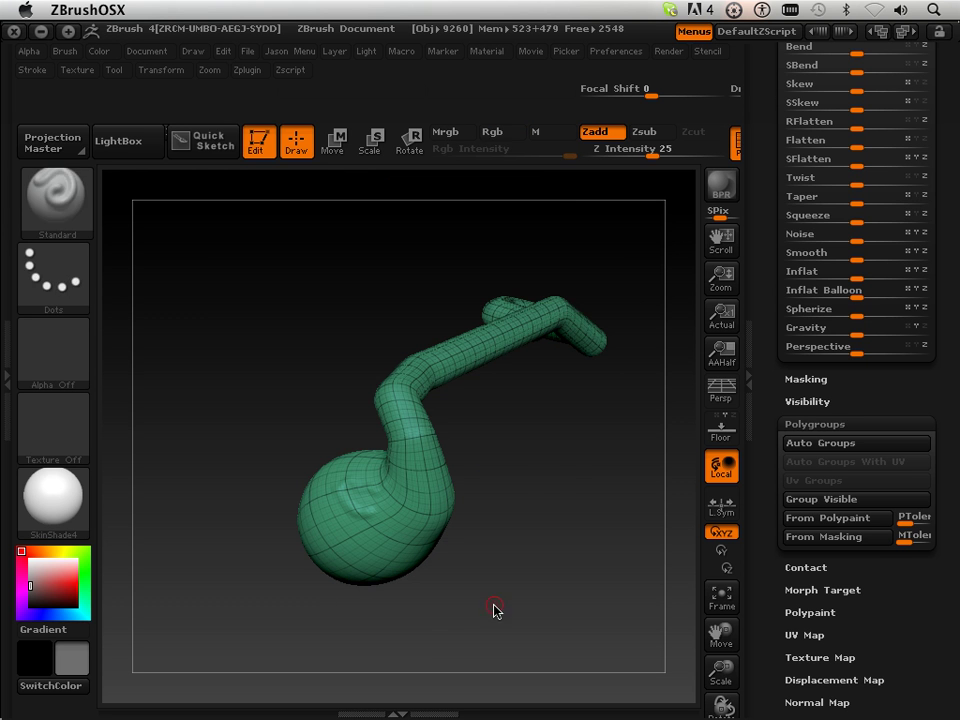
left_click(487, 481, "ctrl+shift")
left_click(433, 508, "ctrl+shift")
left_click(476, 463, "ctrl+shift")
- Isolate the coil polygroup, brush a stroke up its outer arm, and show the whole mesh again
left_click(330, 457, "ctrl+shift")
mouse_move(324, 440)
left_mouse_down()
mouse_move(319, 387)
mouse_move(346, 299)
left_mouse_up()
left_click(482, 561, "ctrl+shift")
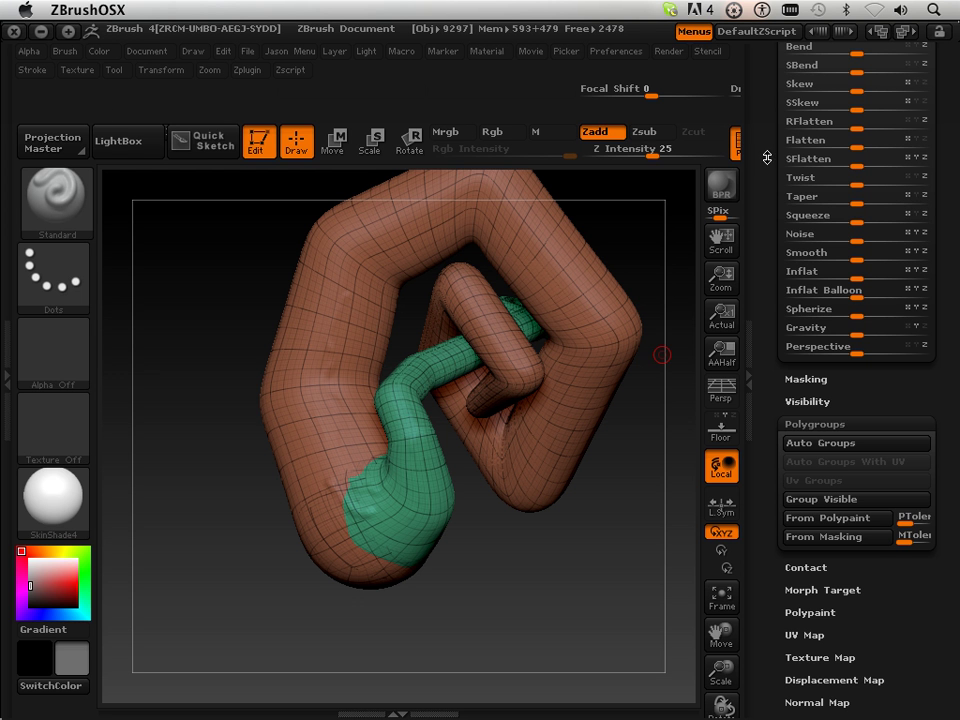
- Split the merged mesh into separate subtools by polygroup with Groups Split, accepting the non-undoable operation
scroll(770, 373, "up", 10)
scroll(770, 373, "up", 15)
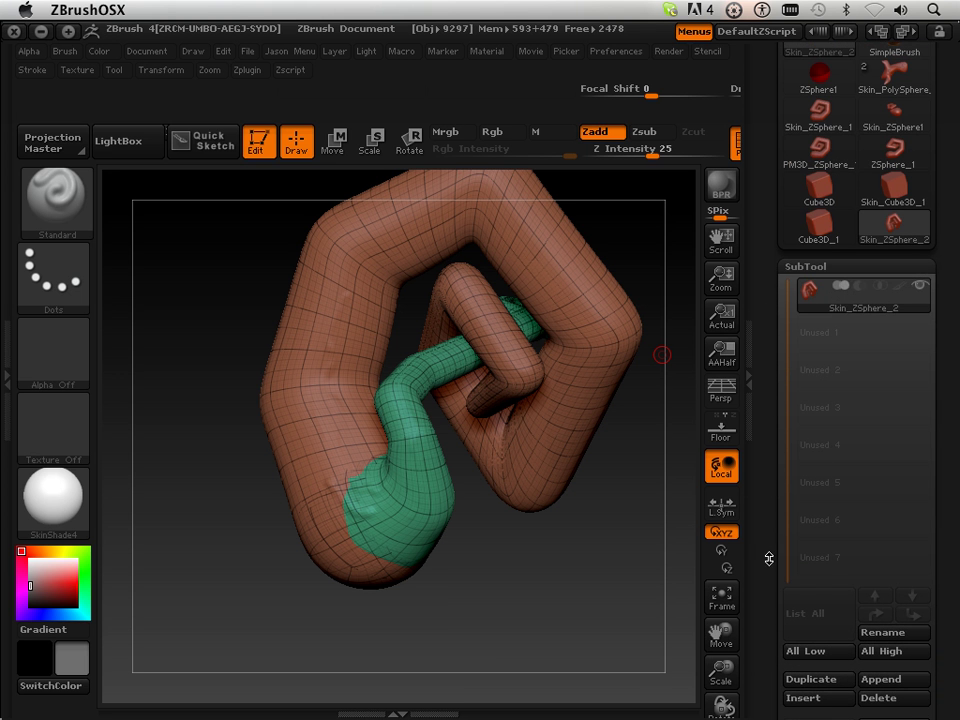
scroll(765, 454, "down", 14)
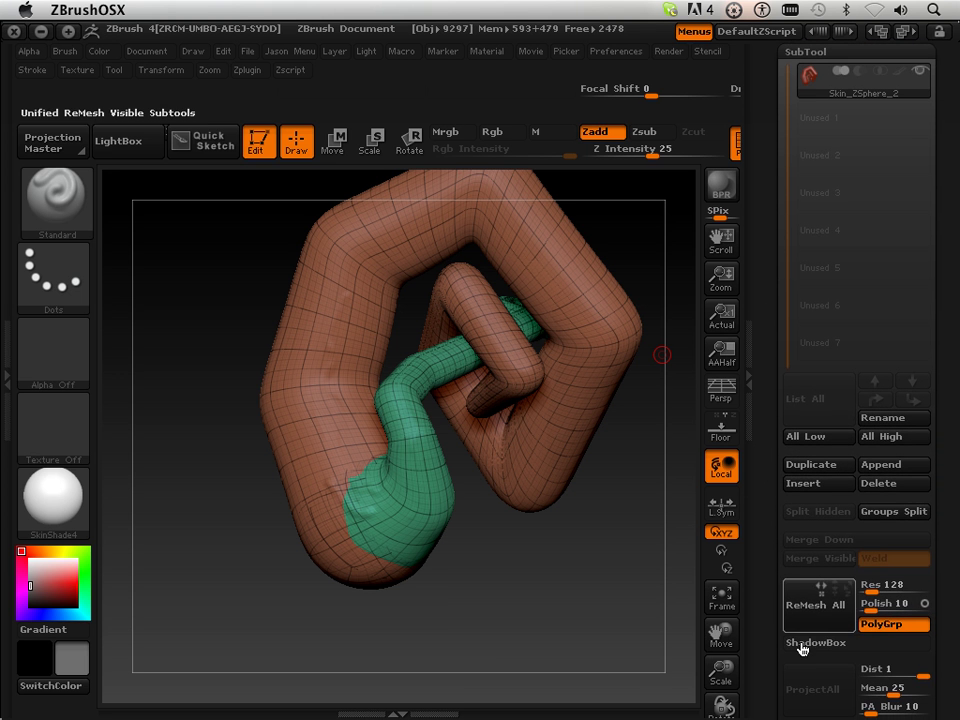
left_click(881, 514)
left_click(606, 553)
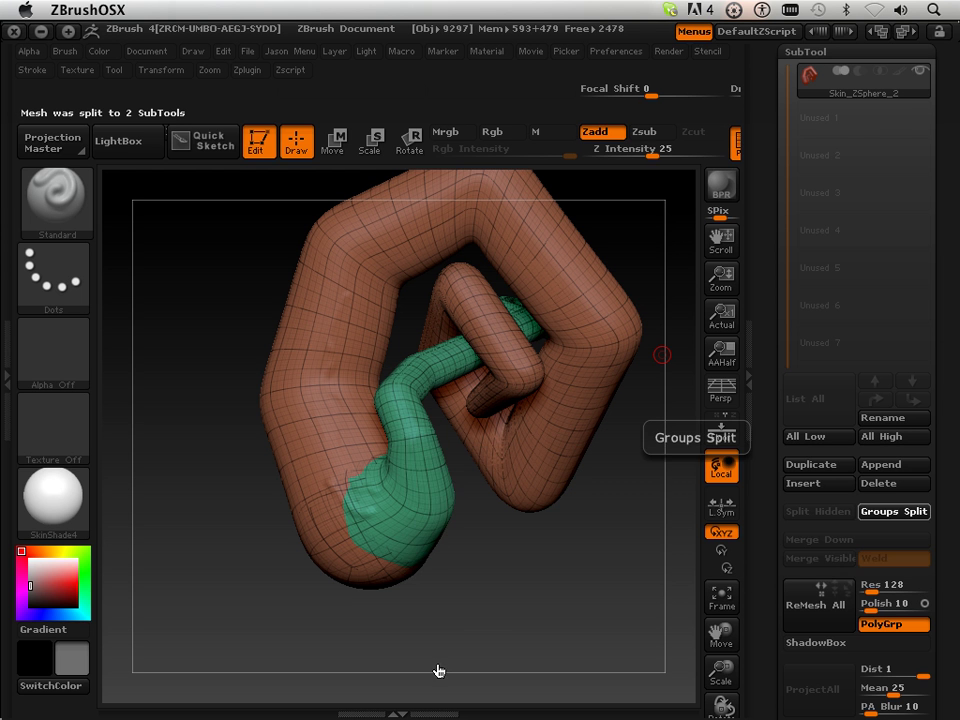
mouse_move(519, 594)
left_mouse_down()
mouse_move(555, 589)
mouse_move(450, 174)
mouse_move(515, 596)
left_mouse_up()
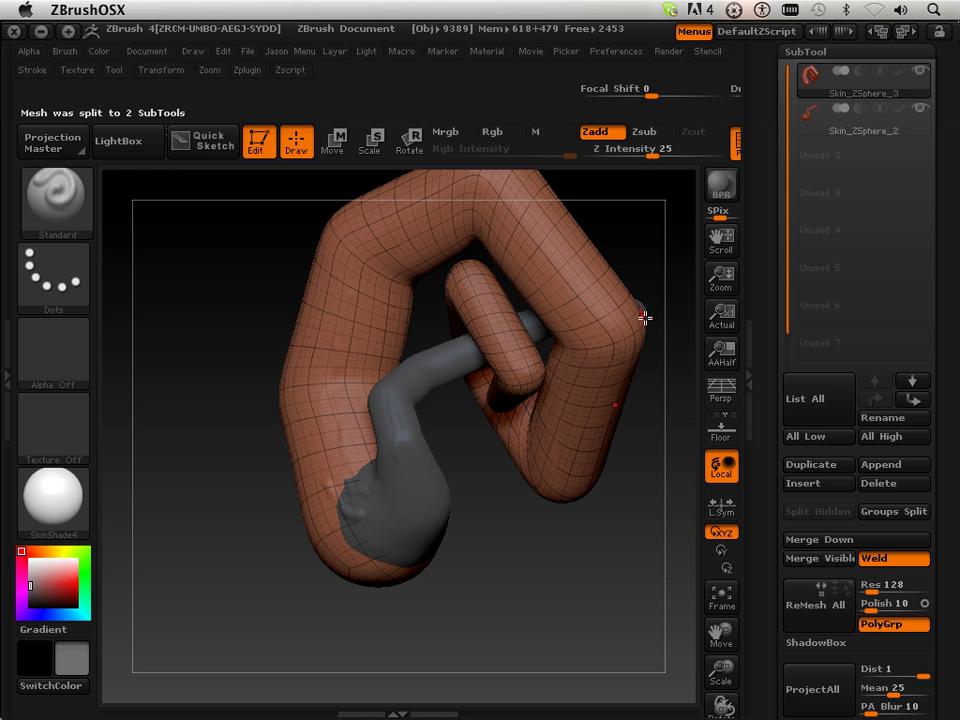
- Set the subdivision level of both the Skin_ZSphere_3 and Skin_ZSphere_2 subtools to 1
scroll(845, 468, "down", 10)
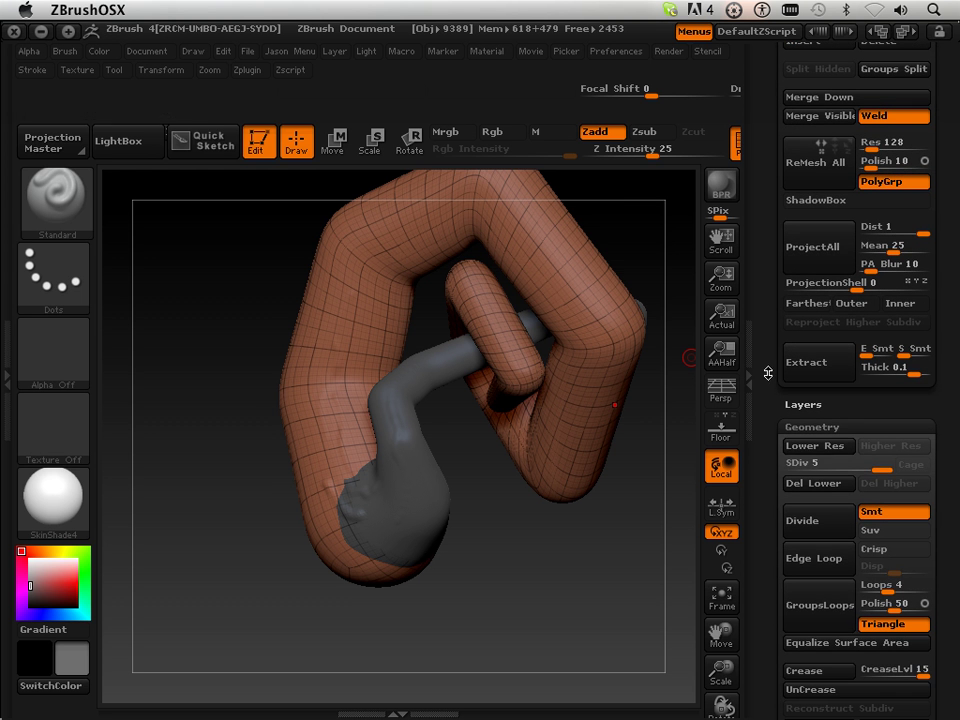
left_click_drag(845, 468, 788, 465)
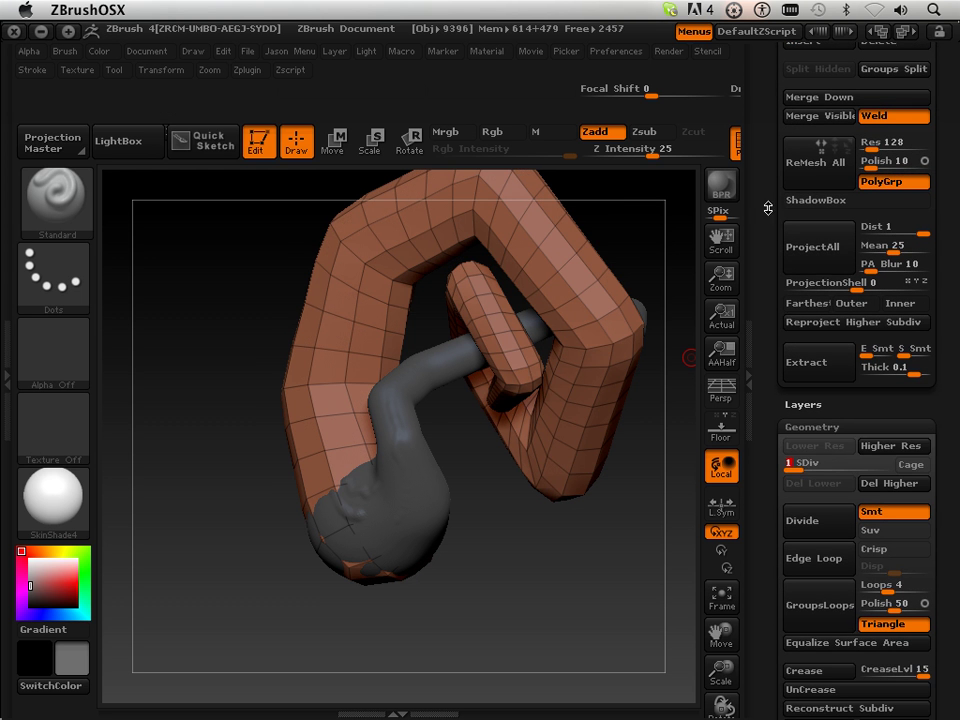
scroll(779, 303, "up", 6)
scroll(779, 303, "up", 5)
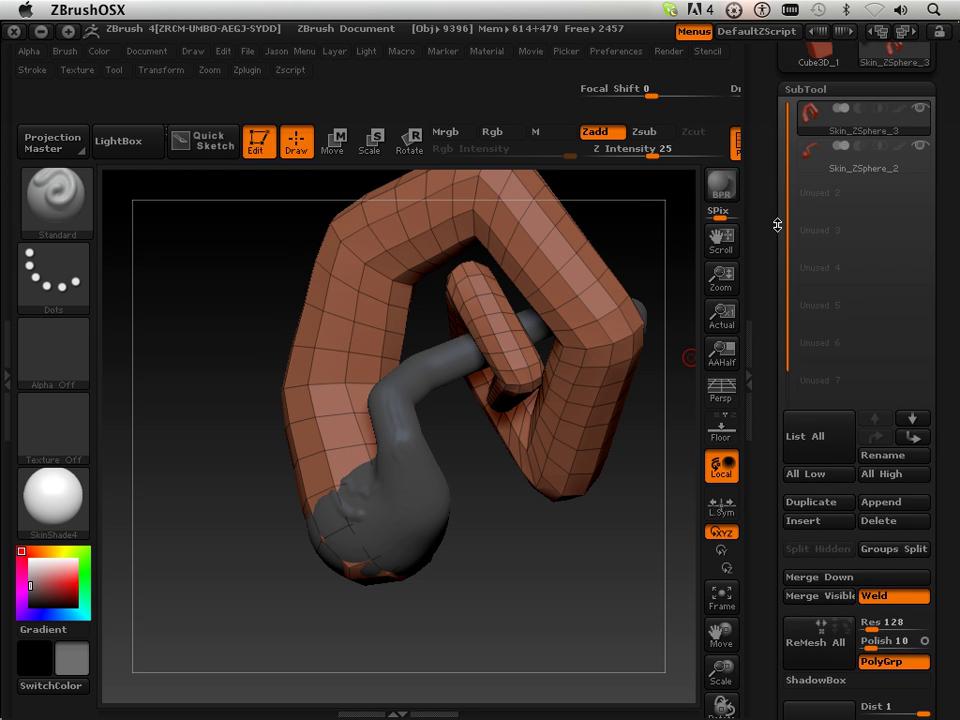
left_click(850, 152)
scroll(773, 323, "down", 10)
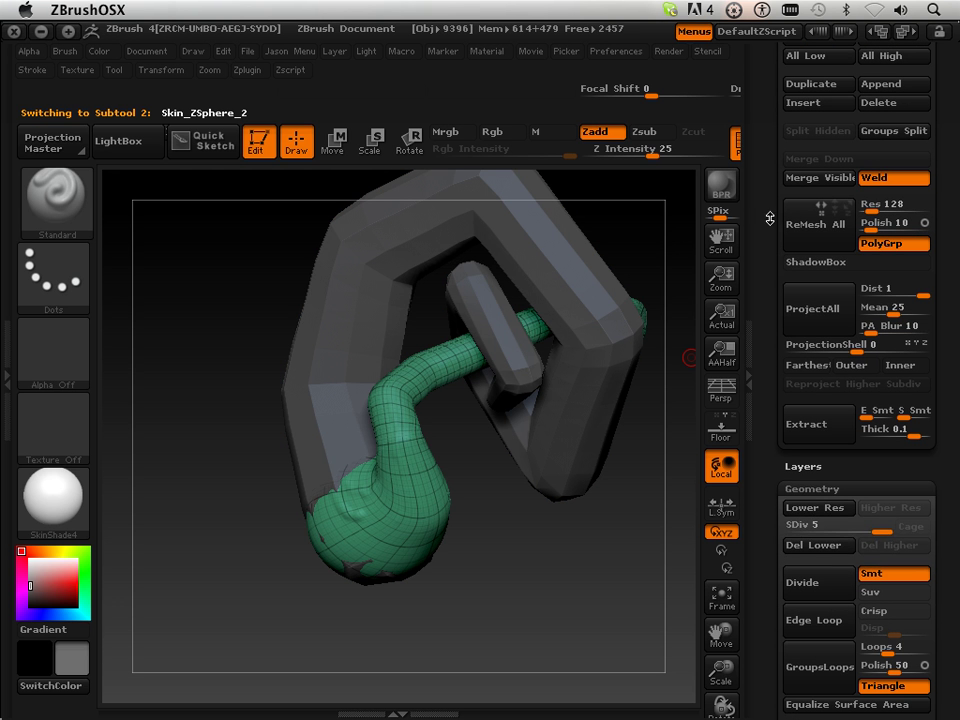
left_click_drag(843, 529, 788, 529)
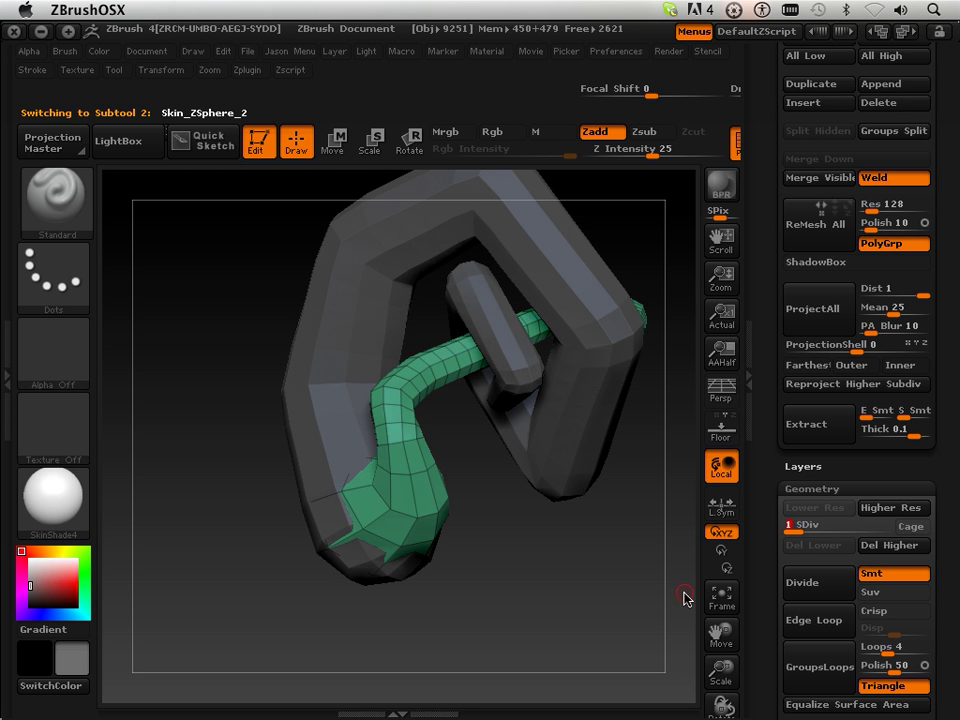
left_click_drag(611, 605, 651, 600)
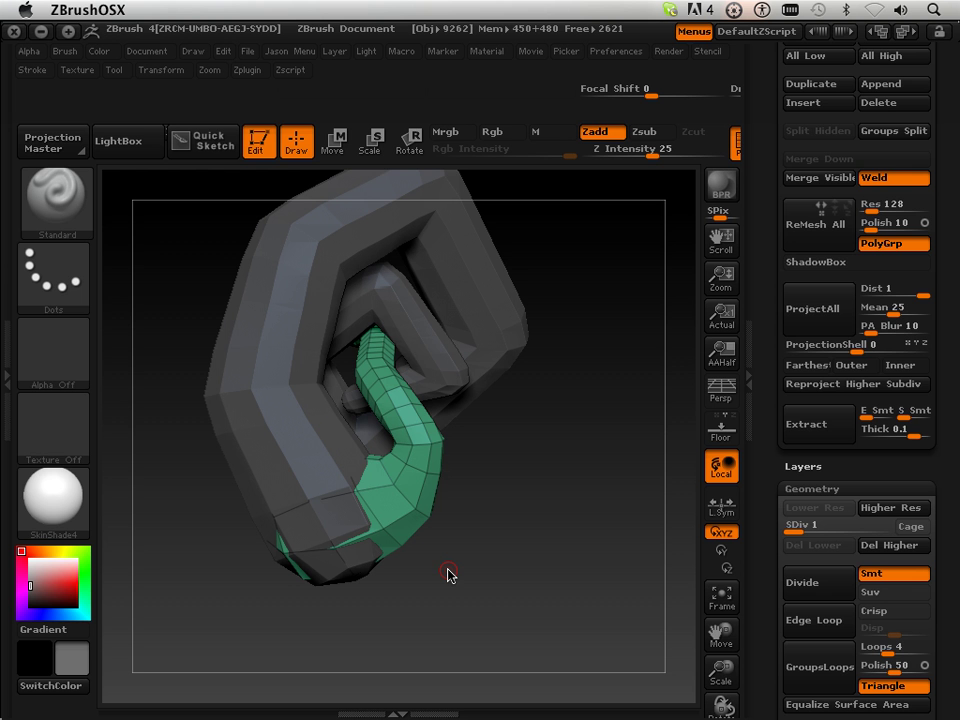
left_click_drag(768, 152, 760, 283)
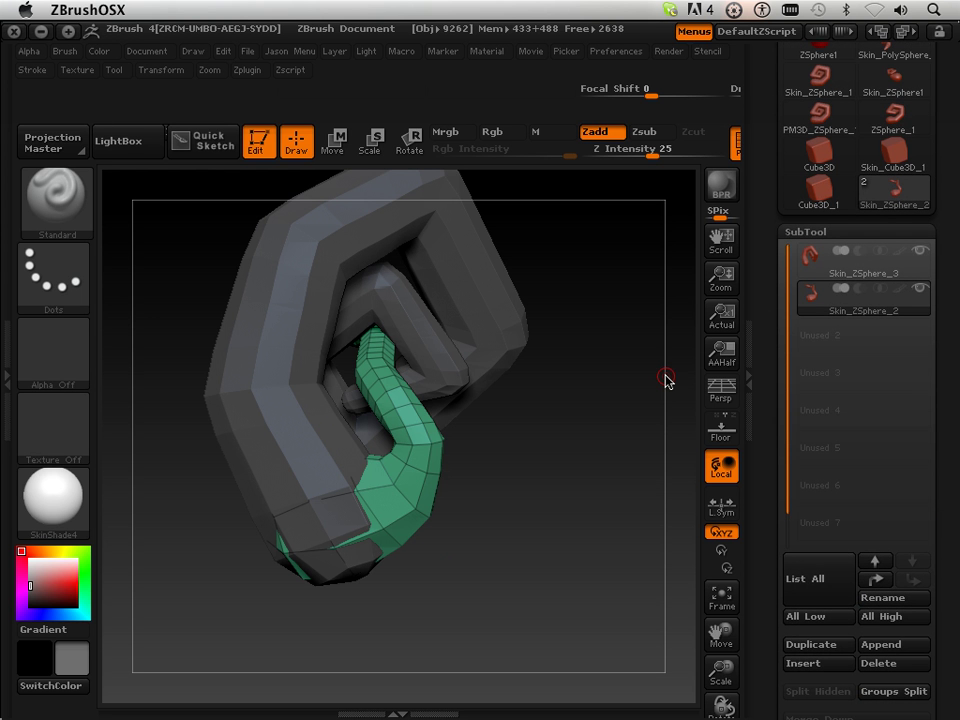